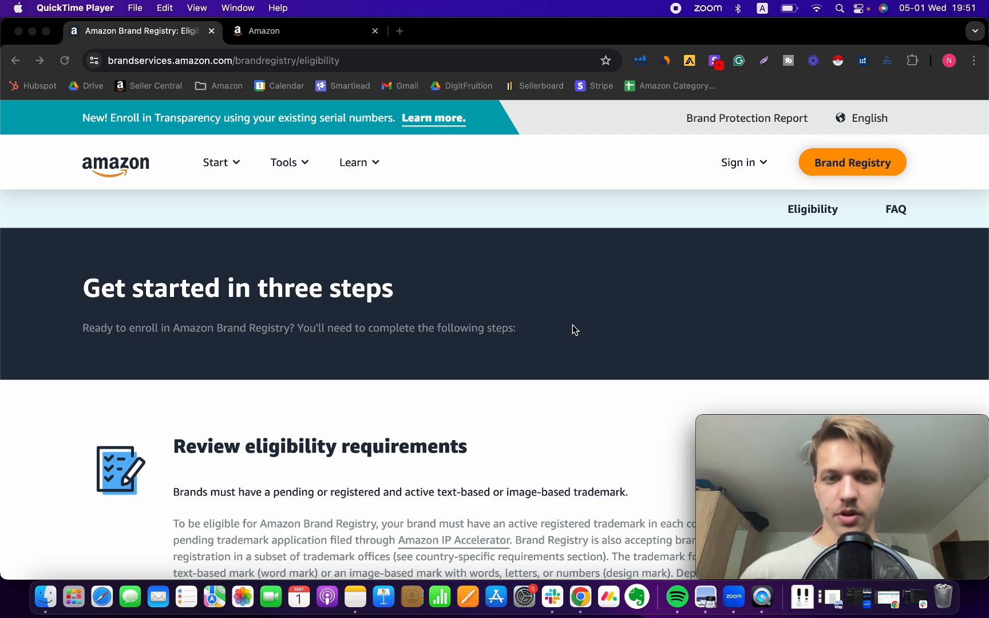
Review the three enrollment steps on the Brand Registry eligibility page, including the trademark requirements, sign-in and brand enrollment sections
scroll(562, 315, "down", 2)
scroll(532, 286, "up", 2)
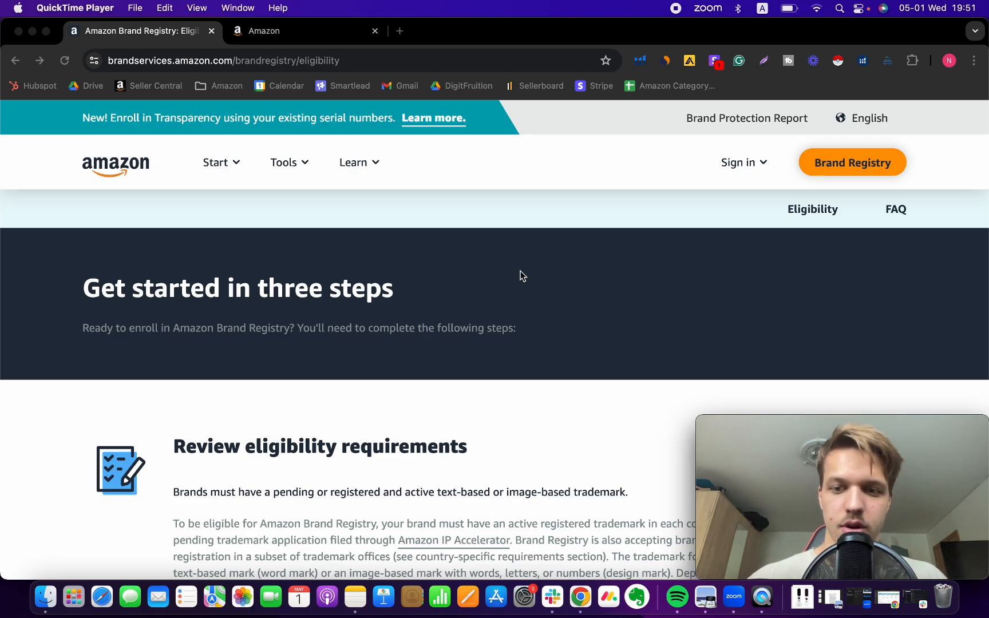
scroll(520, 271, "down", 3)
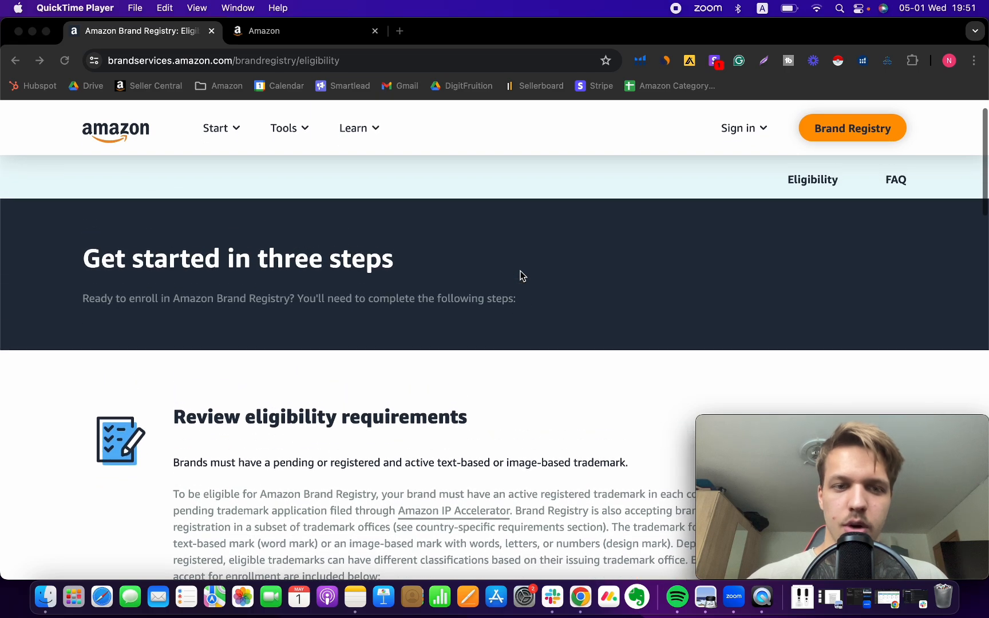
scroll(521, 270, "down", 5)
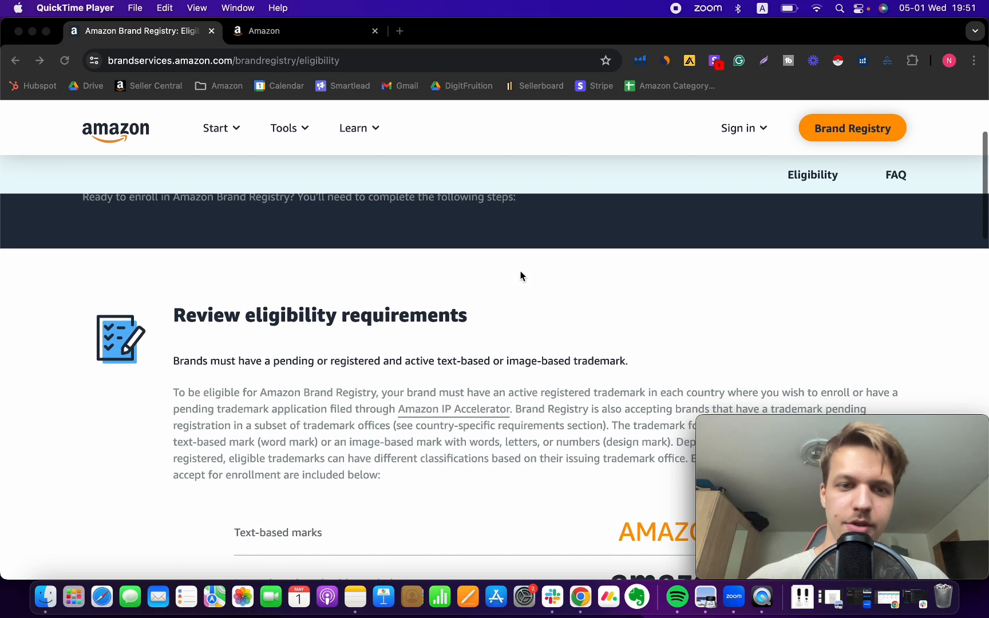
scroll(520, 276, "down", 2)
scroll(520, 275, "up", 5)
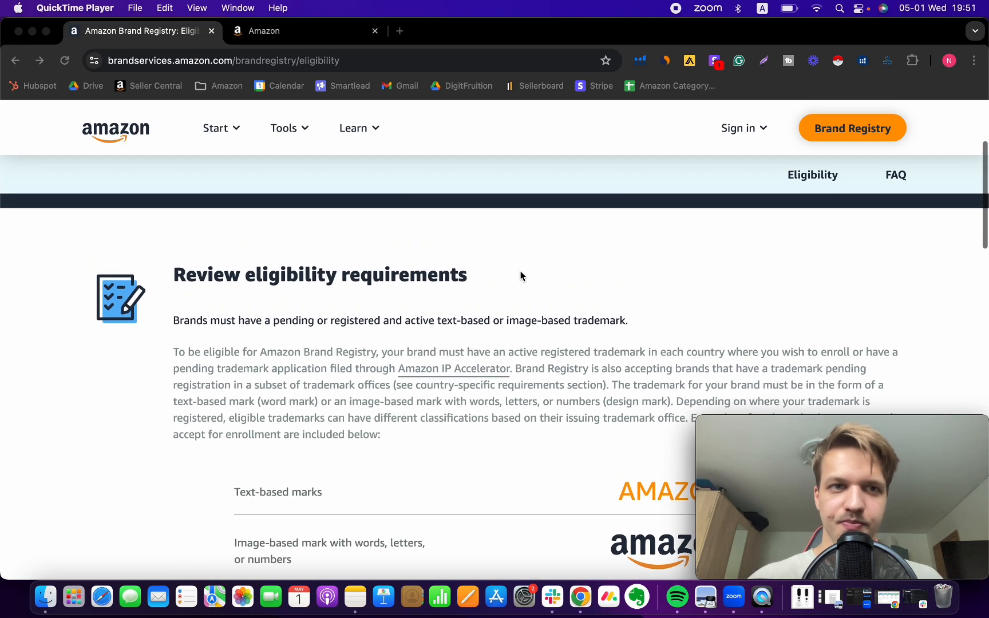
scroll(520, 272, "up", 4)
scroll(520, 272, "down", 13)
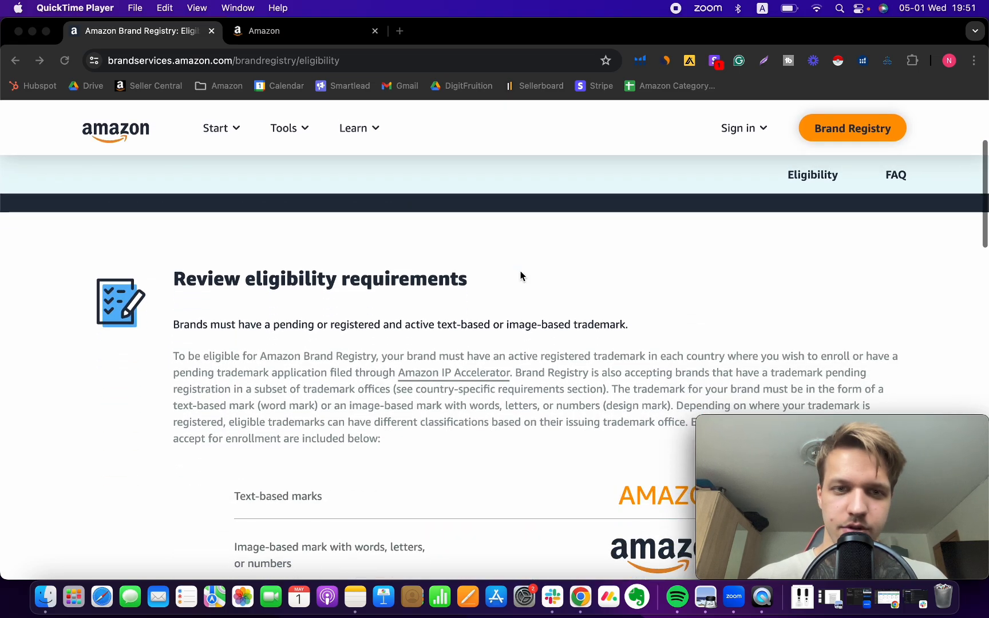
scroll(520, 276, "down", 6)
scroll(520, 276, "up", 14)
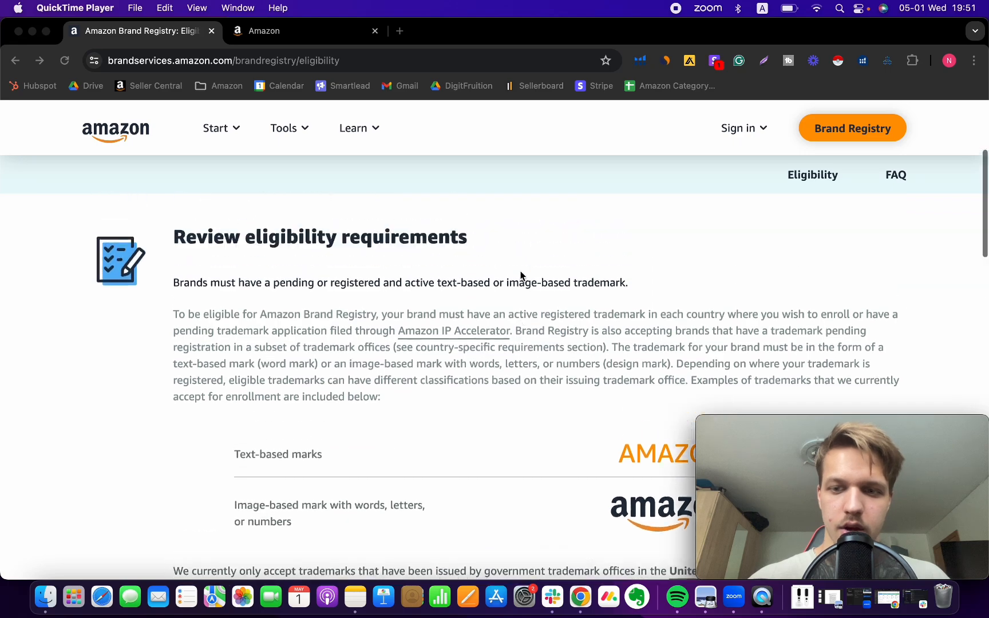
scroll(521, 275, "down", 20)
scroll(521, 275, "up", 15)
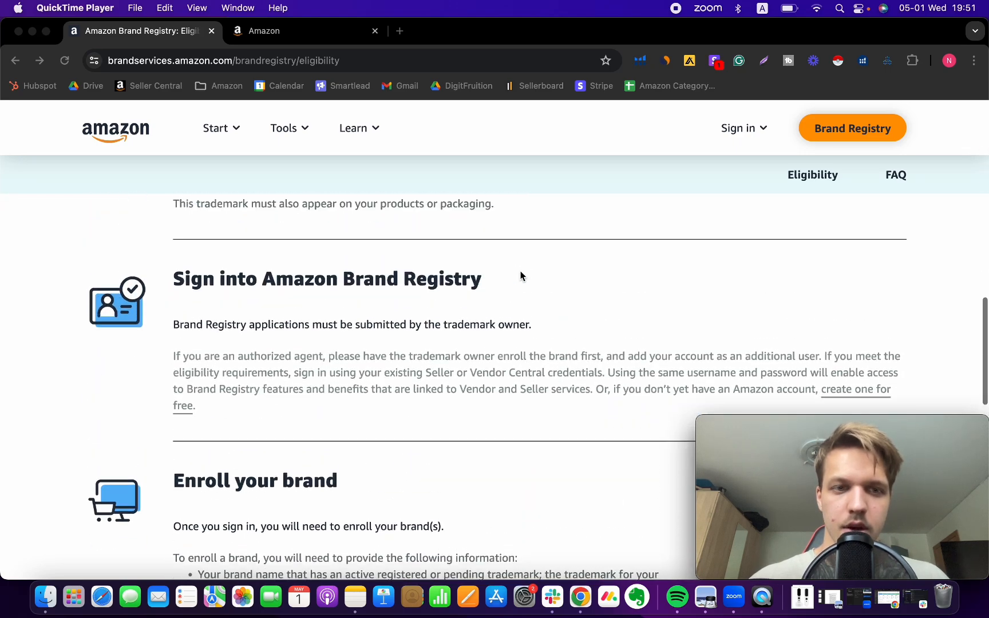
scroll(521, 275, "up", 16)
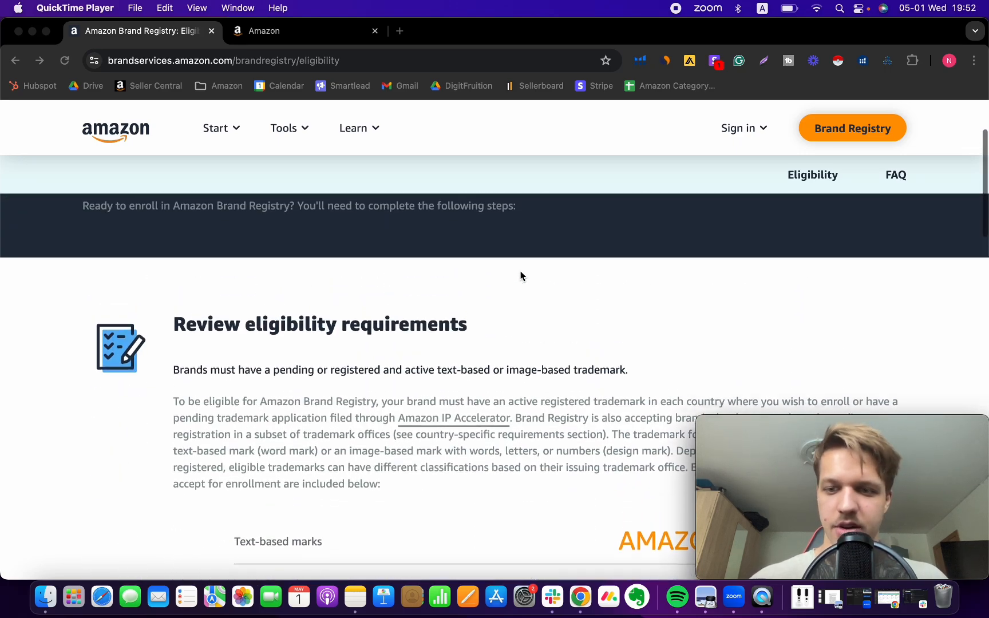
scroll(590, 269, "up", 3)
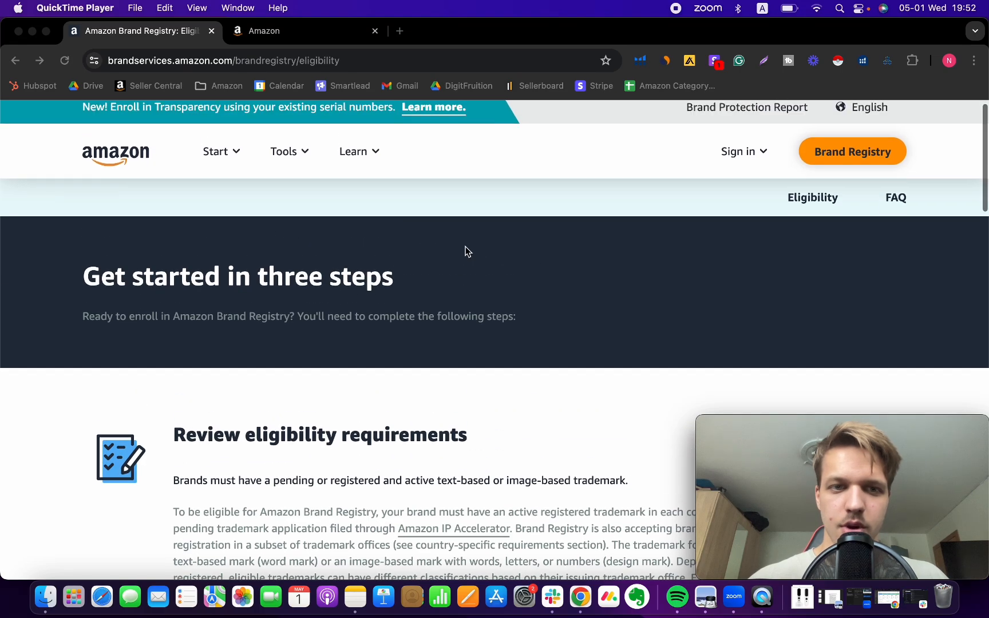
scroll(480, 281, "down", 3)
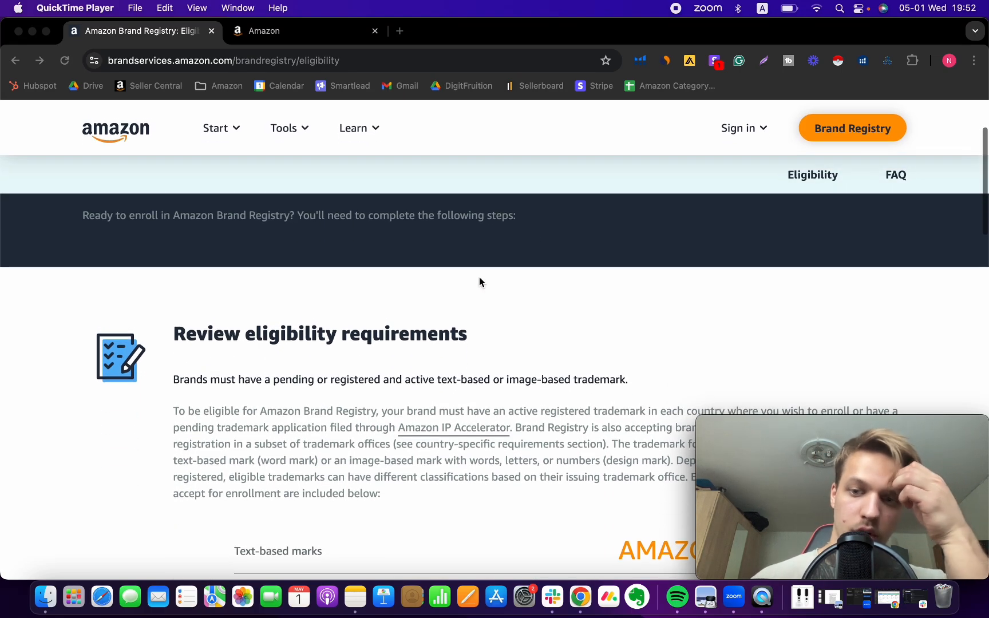
scroll(615, 307, "down", 2)
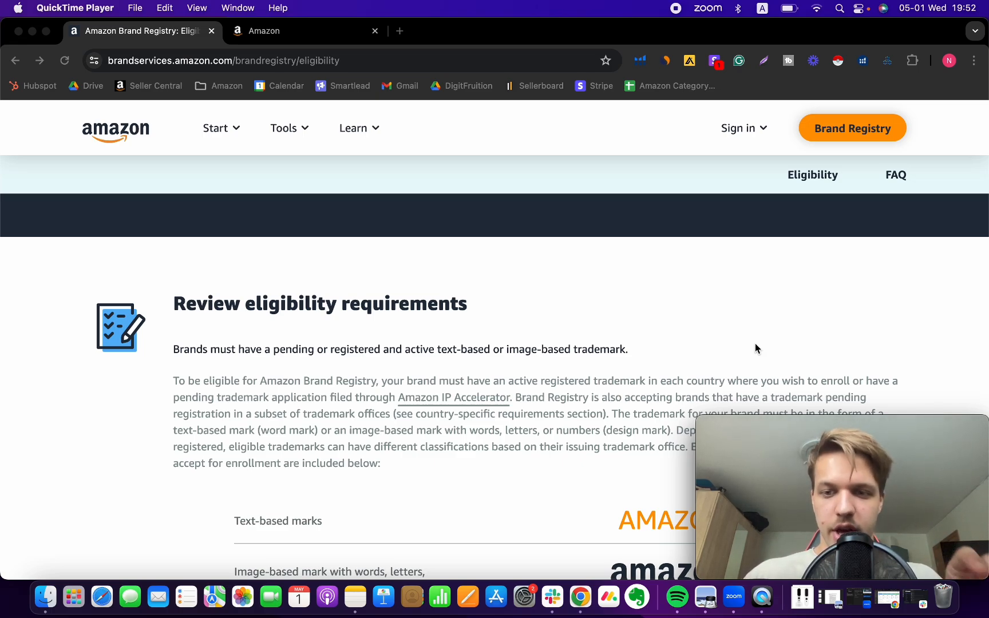
Search the web for "uspto" in a new browser tab and open the USPTO site's Apply online page for trademarks
left_click(403, 31)
type("uspto")
key("Return")
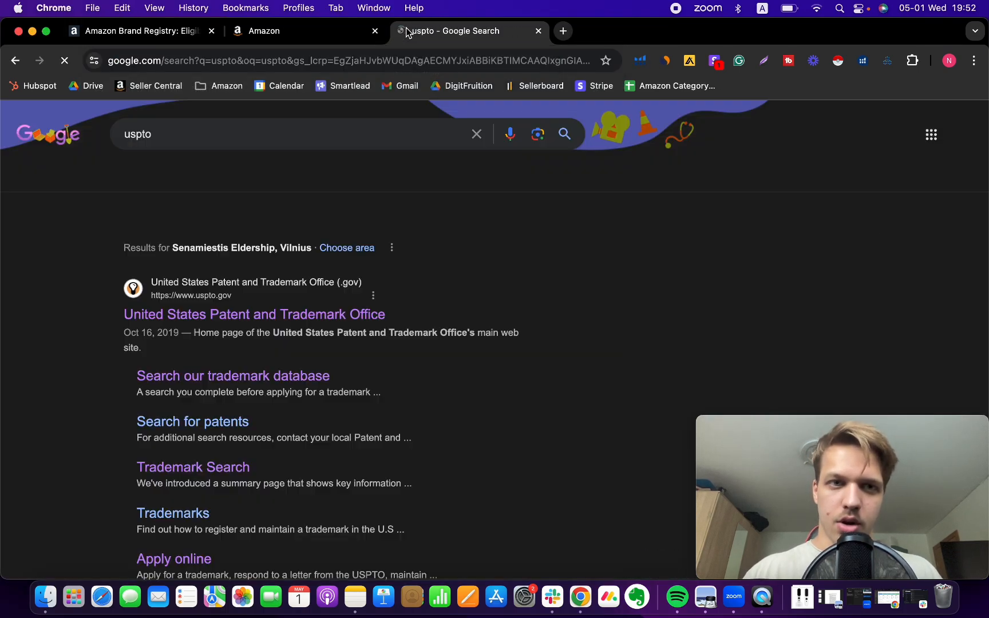
left_click(239, 298)
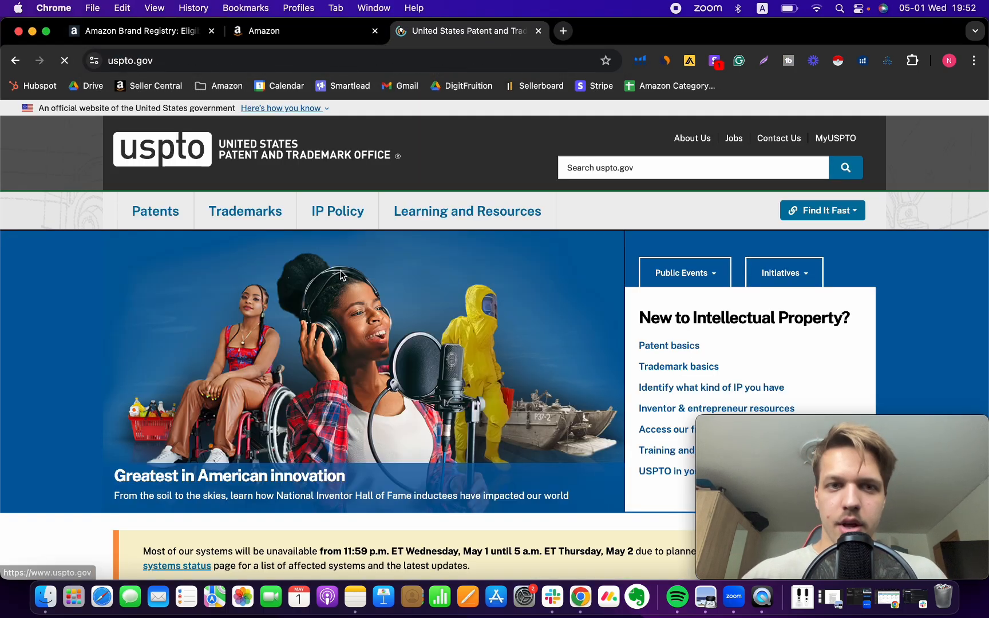
mouse_move(241, 221)
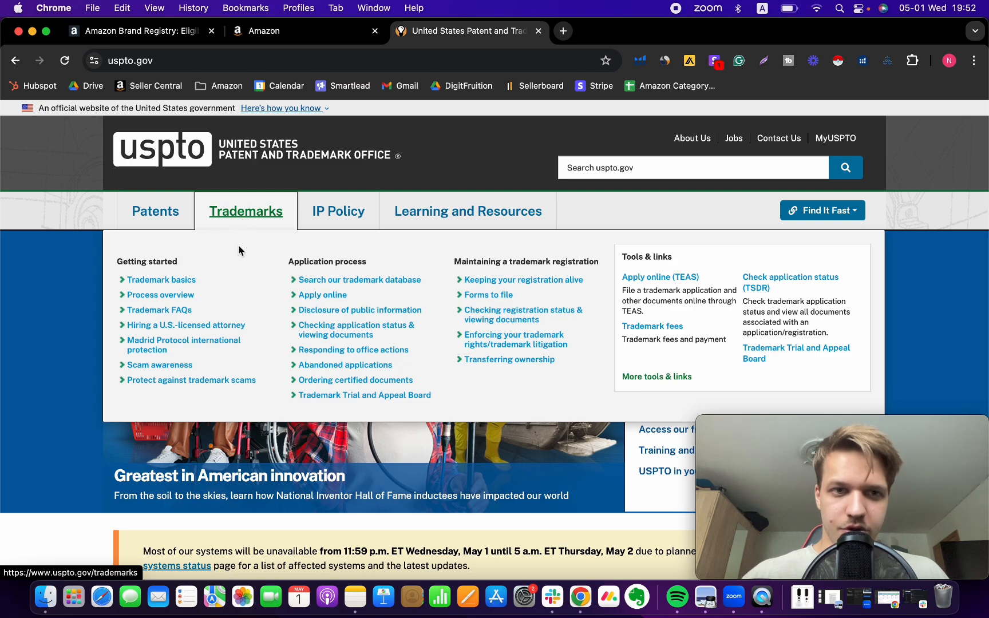
left_click(324, 297)
Read through the trademark Apply online page, covering form access, identity verification, processing wait times and the listed form types
scroll(647, 344, "down", 5)
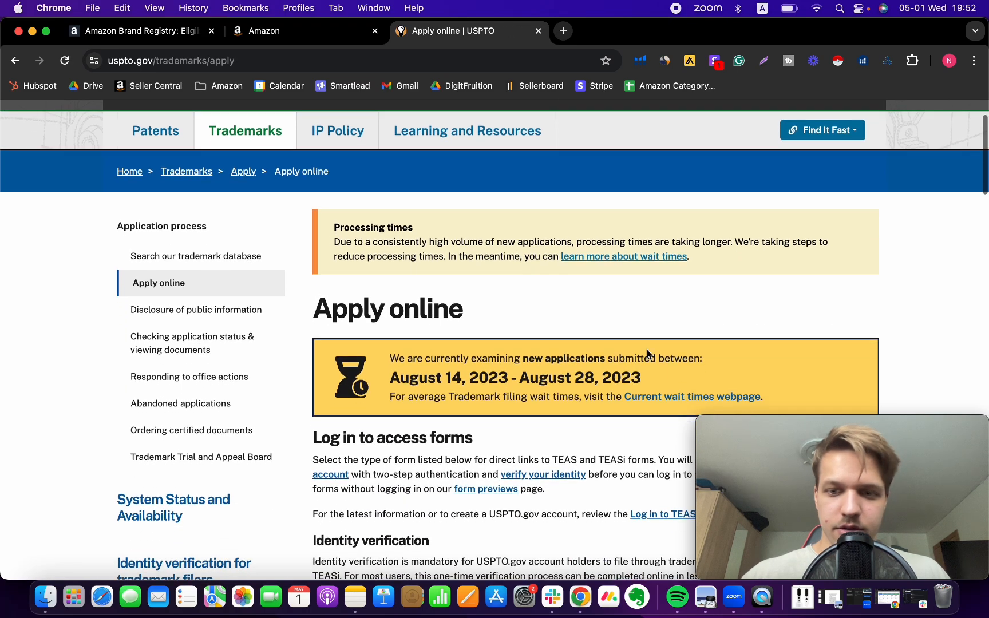
scroll(620, 312, "down", 3)
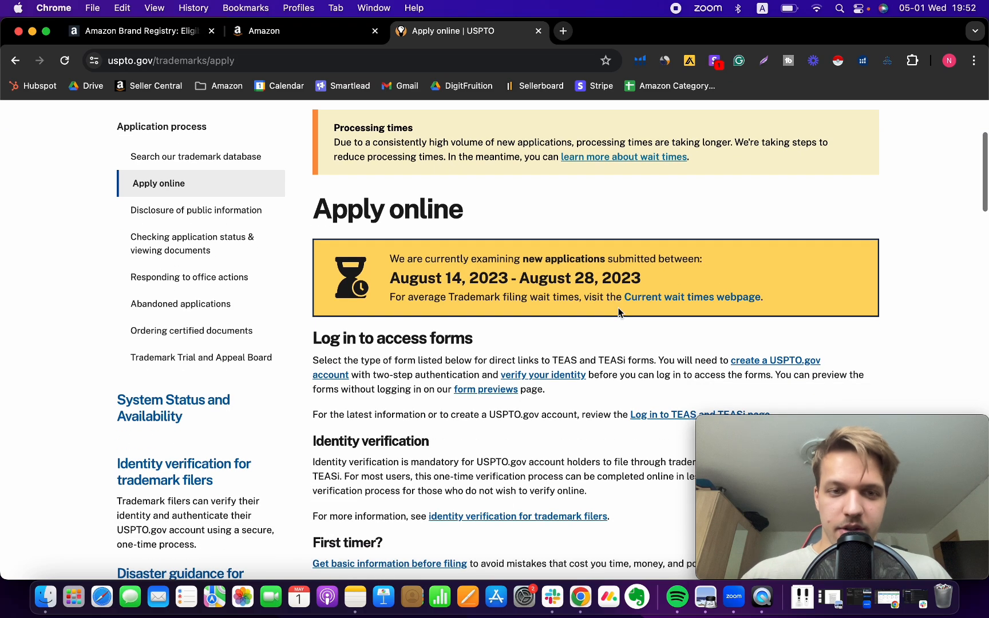
scroll(447, 343, "down", 4)
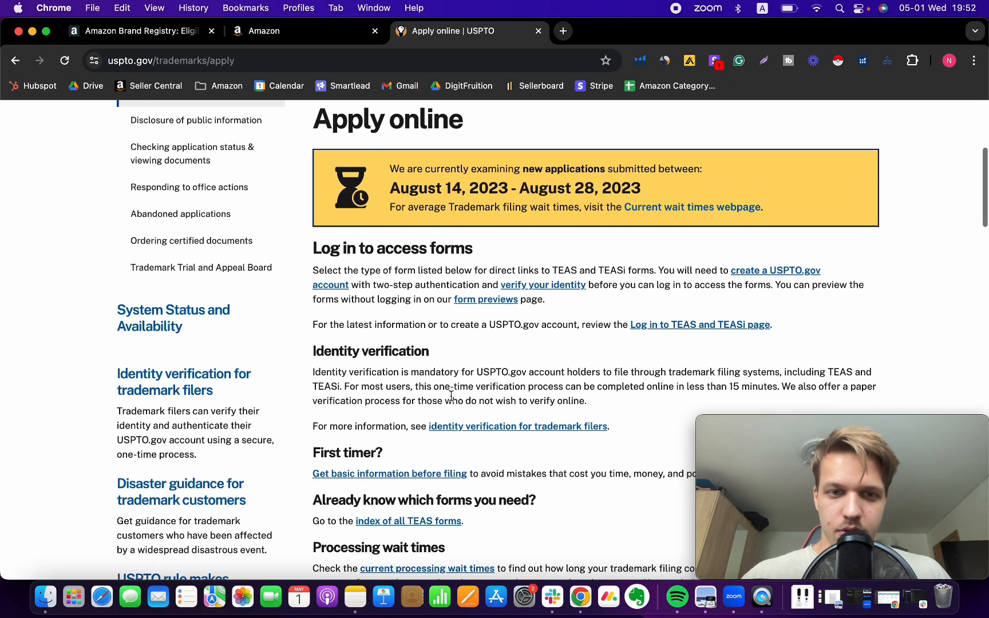
scroll(494, 351, "down", 8)
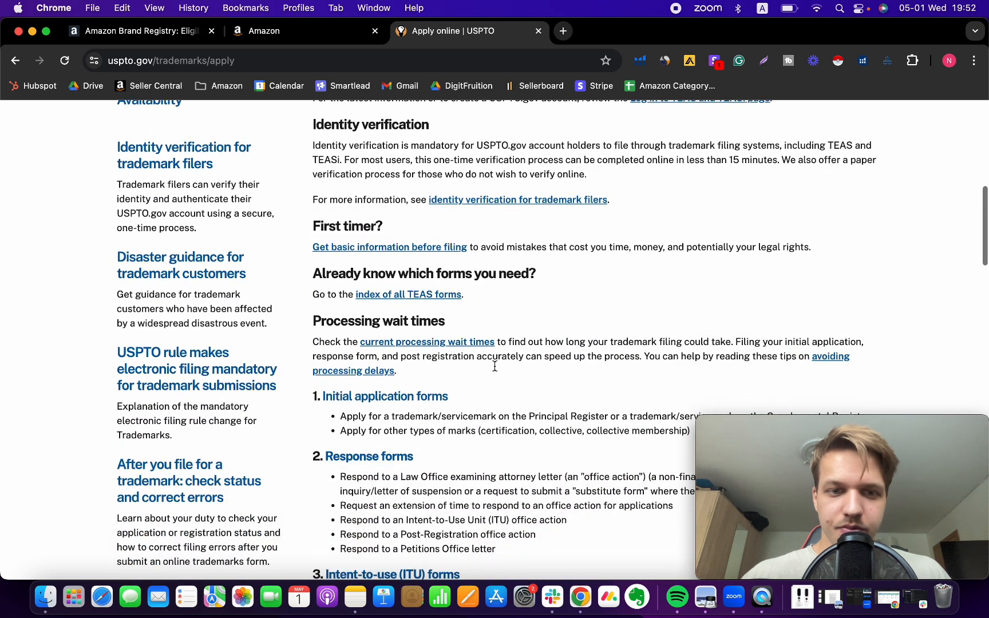
scroll(395, 367, "down", 1)
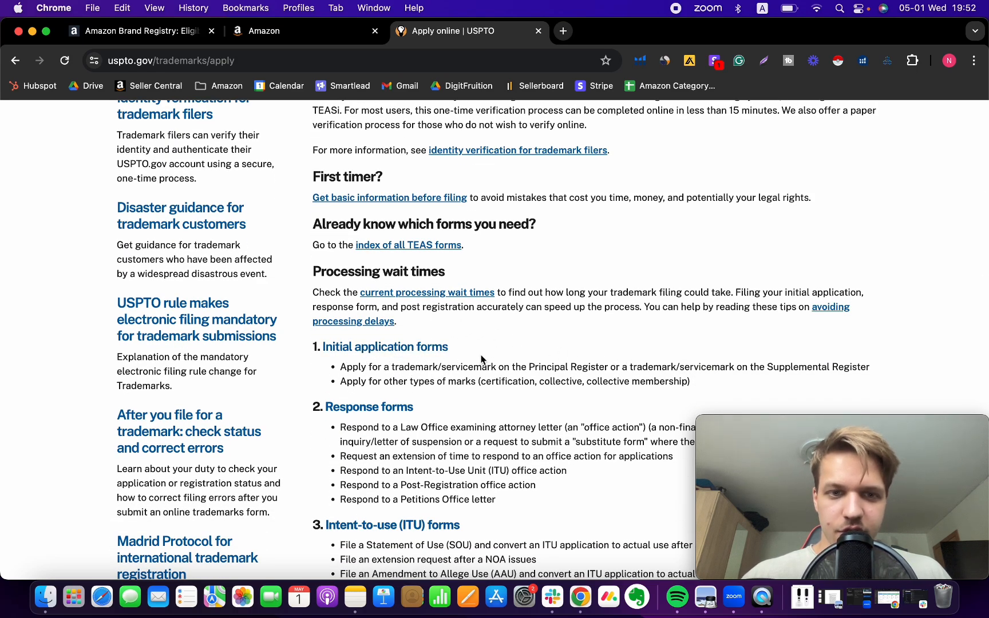
scroll(481, 355, "down", 3)
scroll(436, 320, "down", 2)
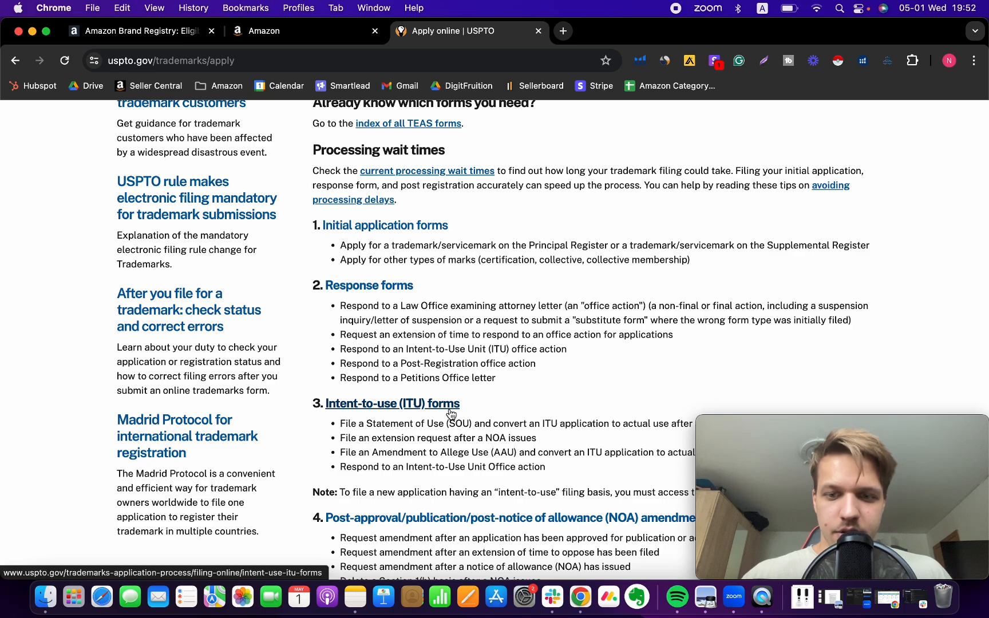
scroll(572, 343, "down", 4)
scroll(637, 316, "down", 3)
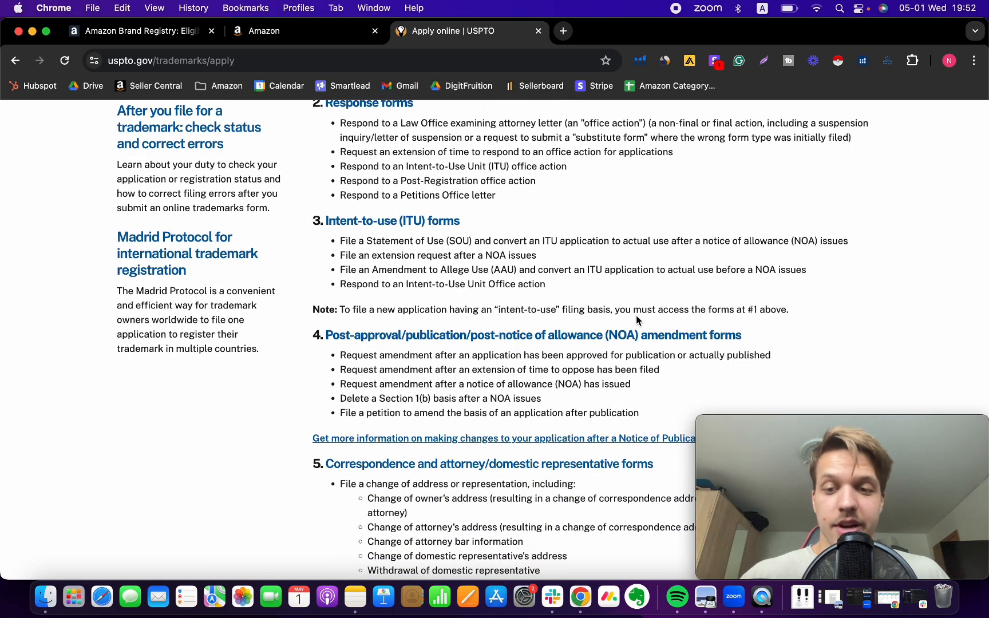
scroll(636, 320, "up", 20)
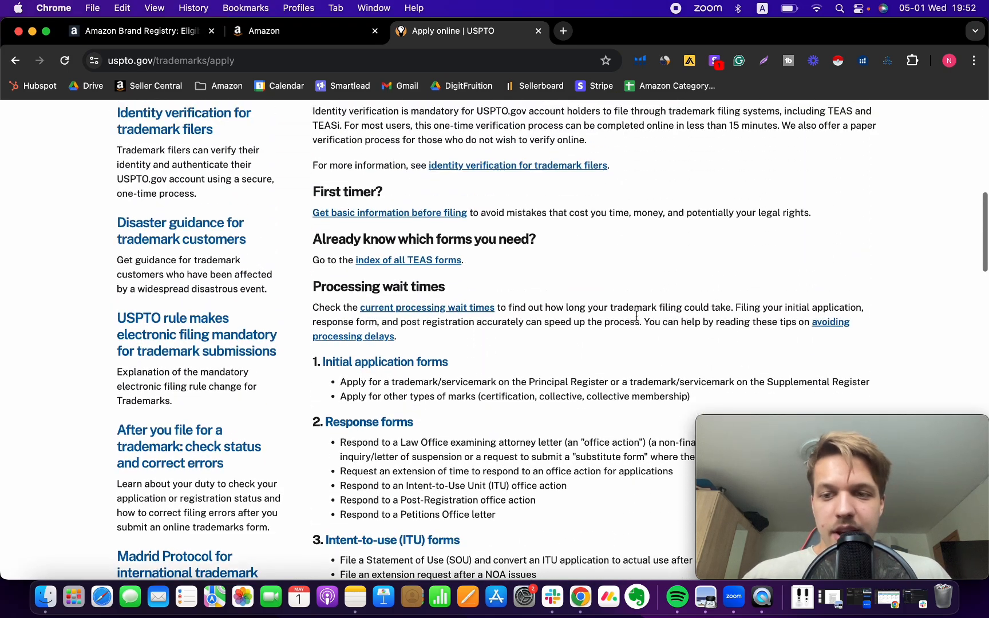
scroll(637, 319, "up", 1)
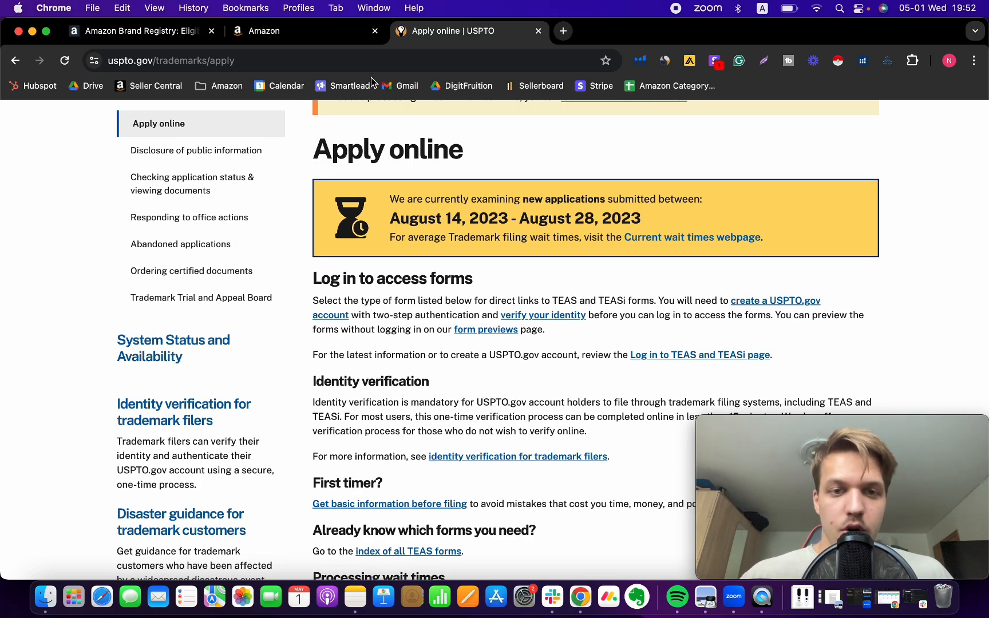
Return to the open Amazon Brand Registry enrollment page and shorten its address to brandregistry.amazon.com to load the home page
left_click(292, 26)
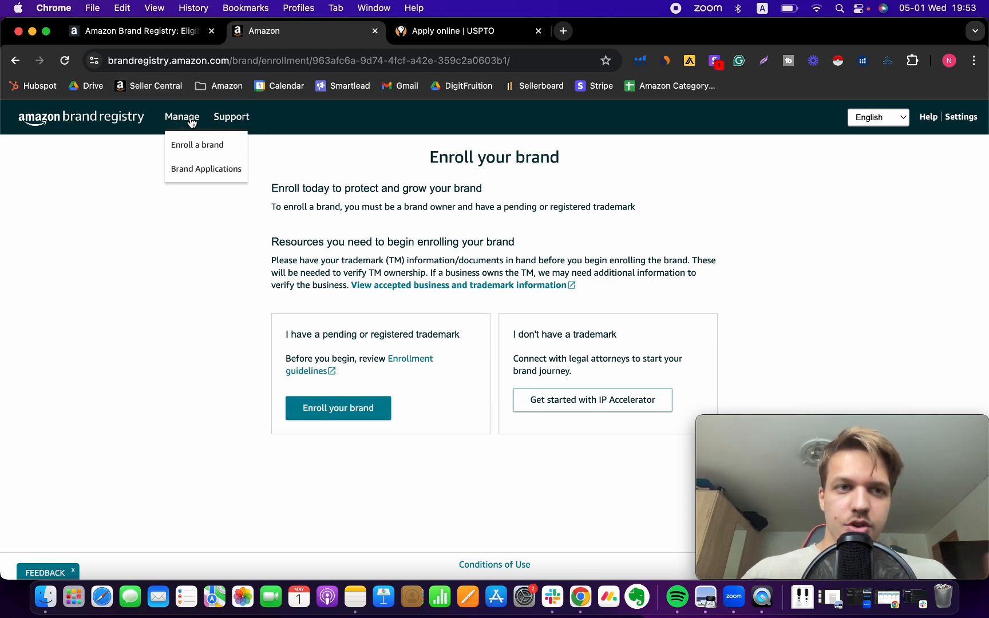
left_click(226, 63)
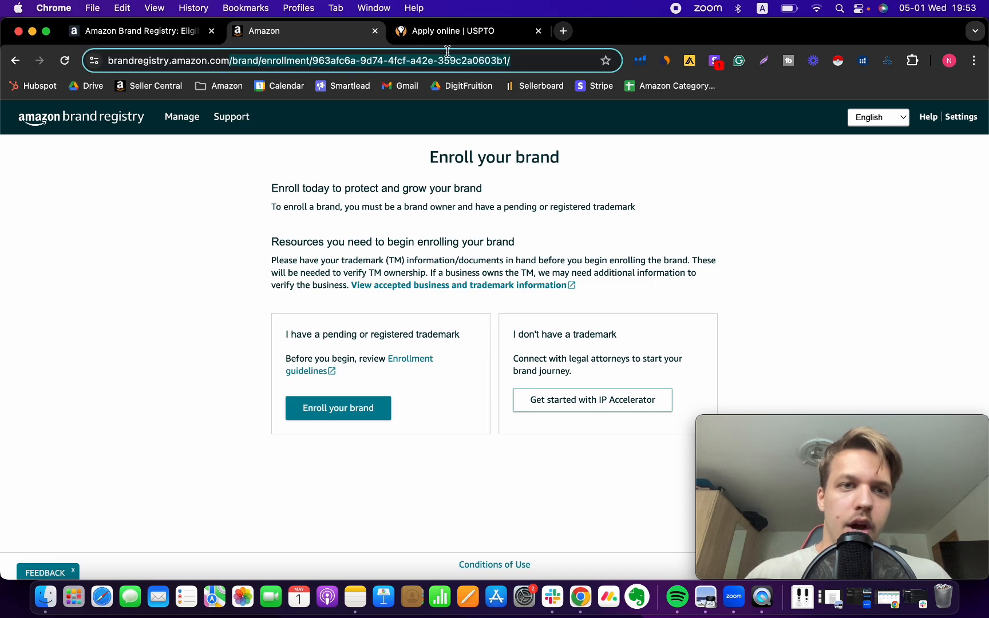
left_click(260, 63)
left_click_drag(259, 63, 139, 63)
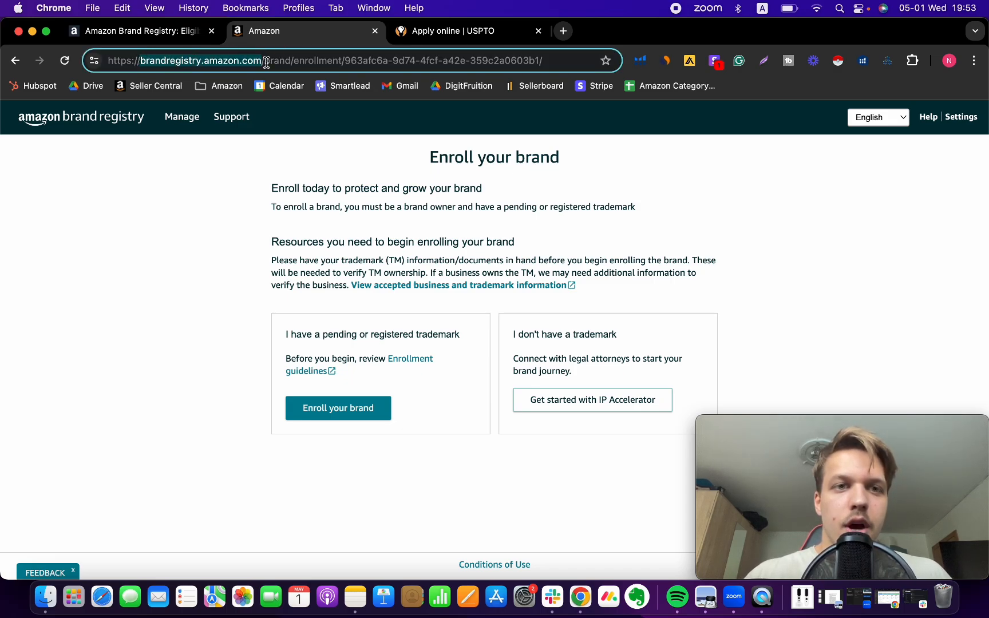
left_click(264, 61)
left_click_drag(261, 60, 543, 60)
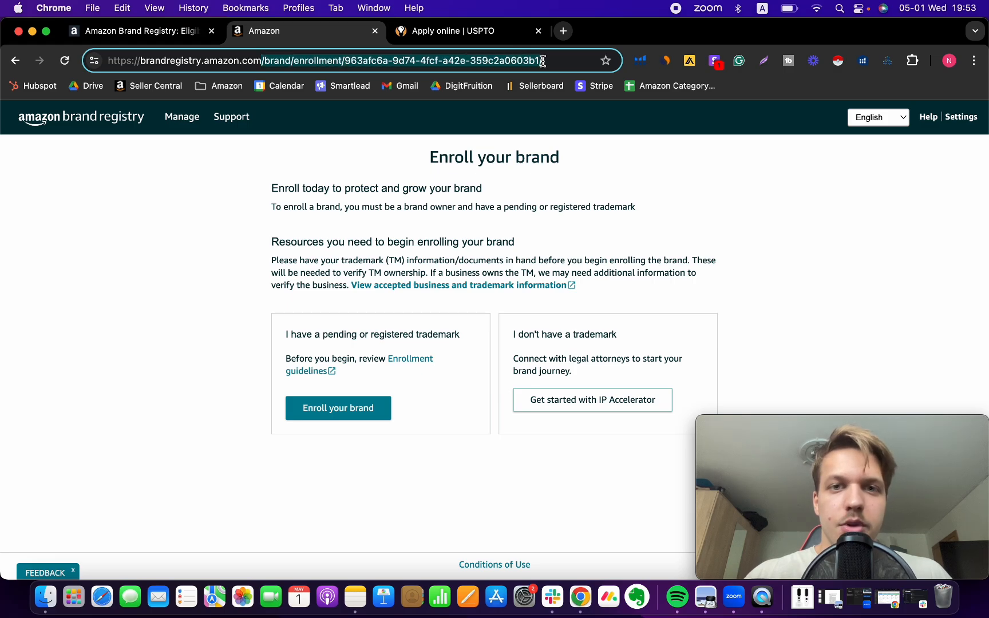
key("BackSpace")
key("Return")
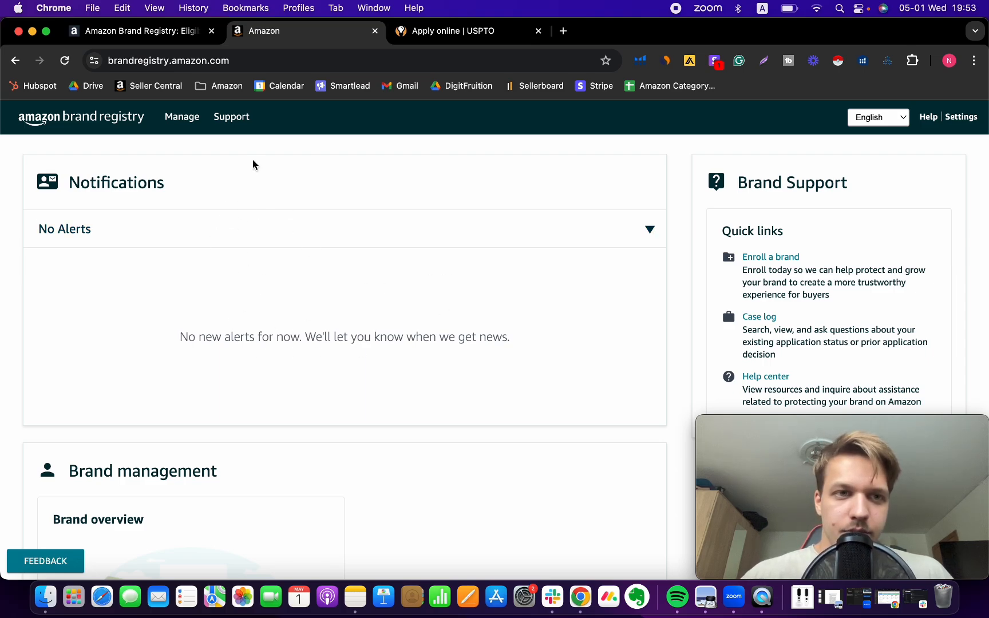
Start a new brand enrollment for a brand that has a pending or registered trademark
mouse_move(222, 117)
mouse_move(189, 122)
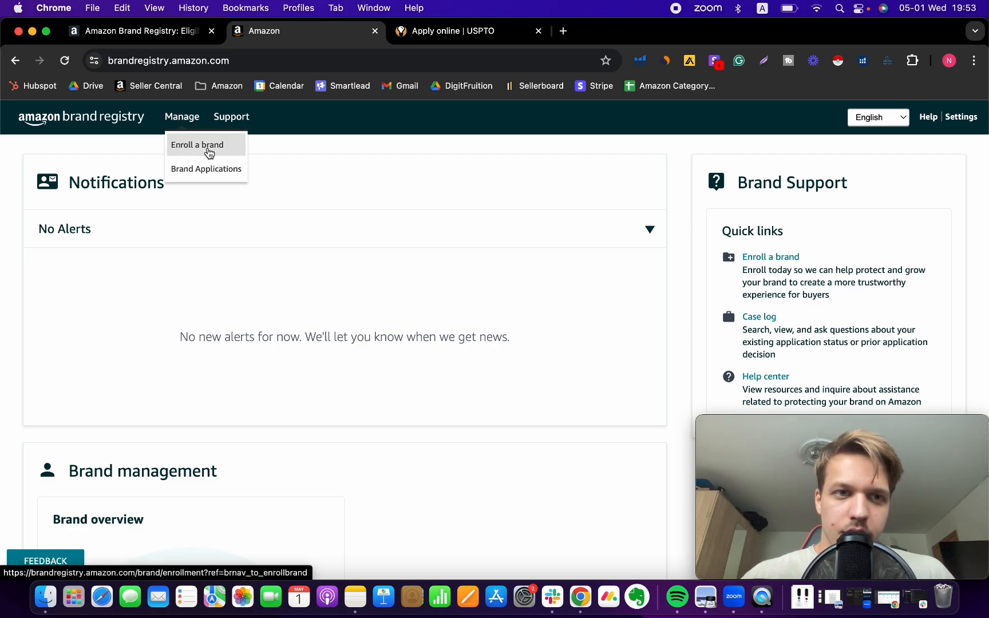
left_click(210, 152)
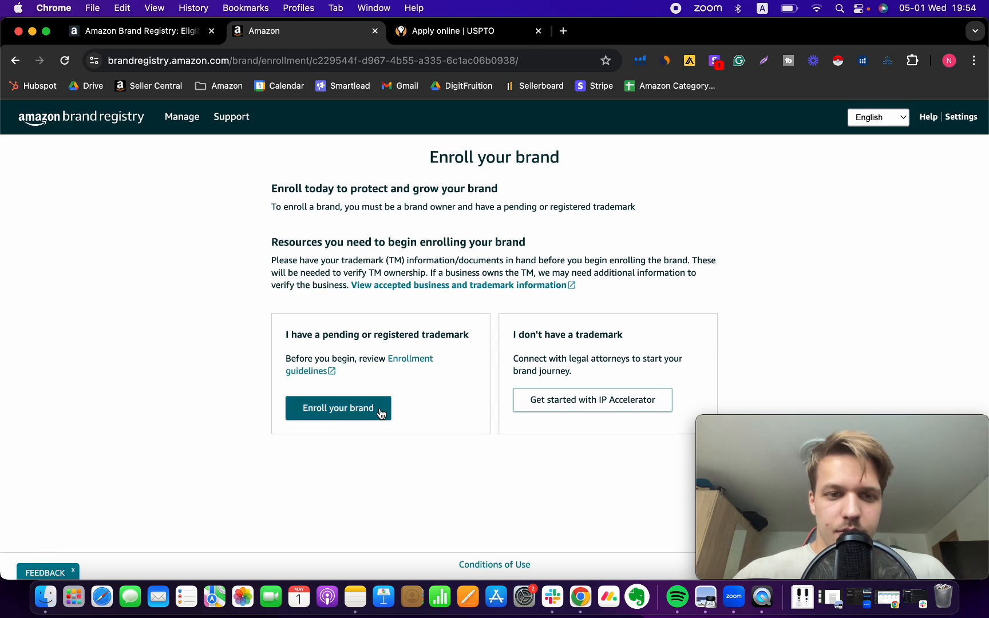
left_click(310, 401)
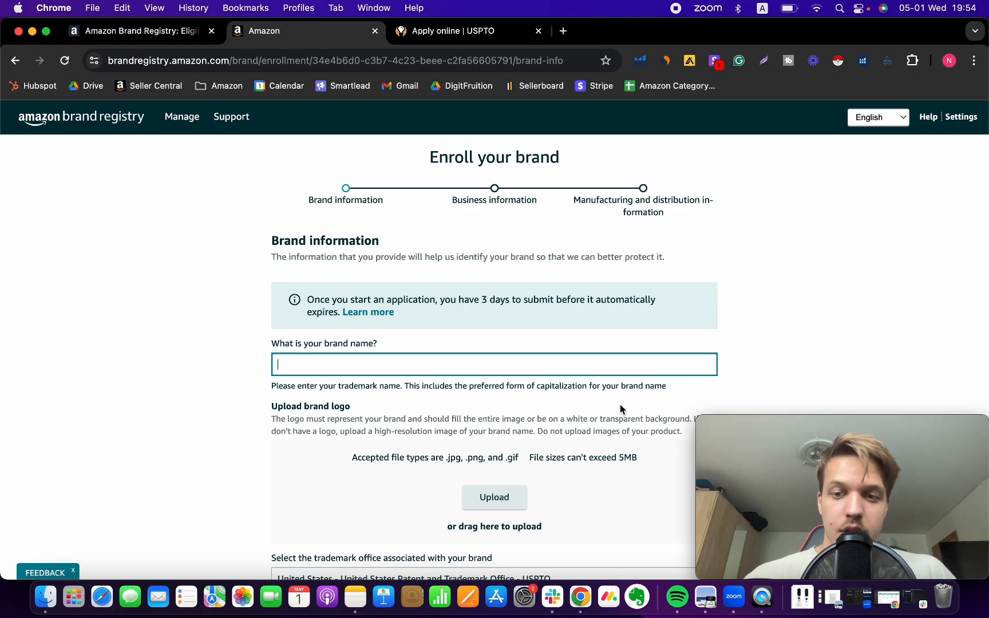
Enter "Cocoa" as the brand name in the brand information form
scroll(442, 310, "down", 1)
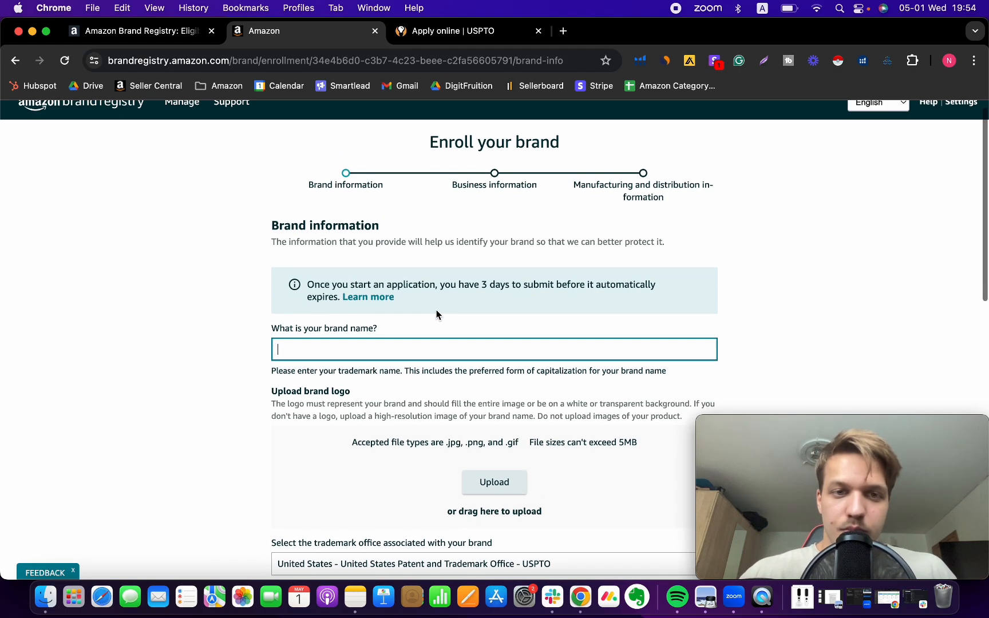
scroll(436, 311, "down", 3)
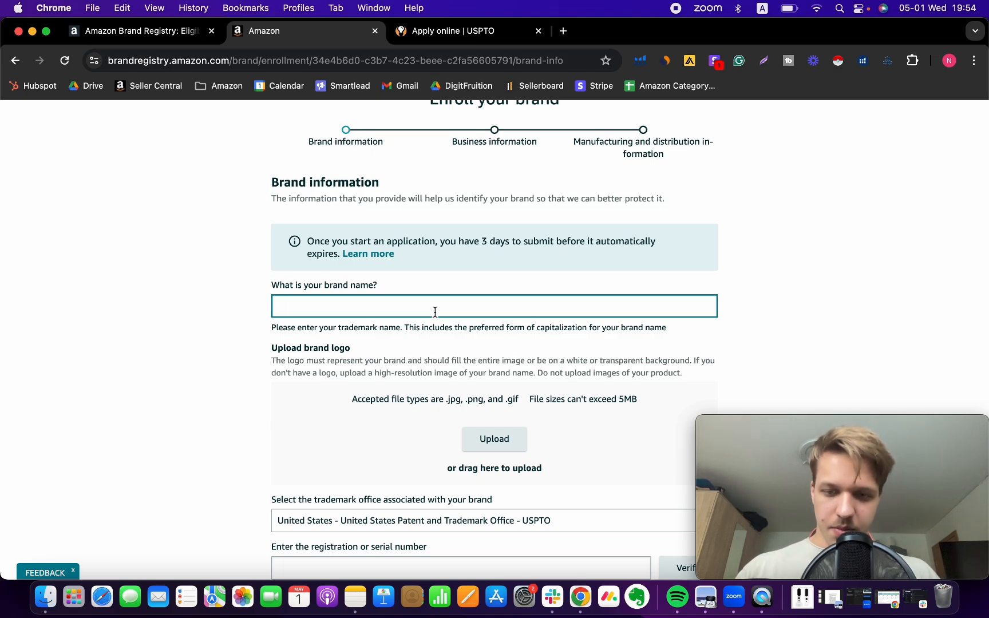
type("Co")
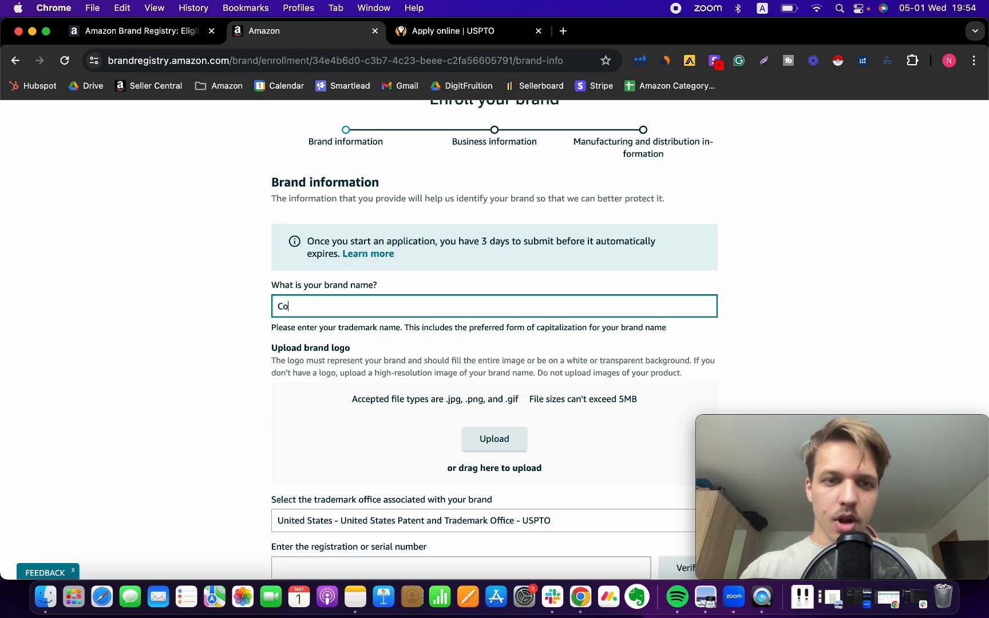
type("coa")
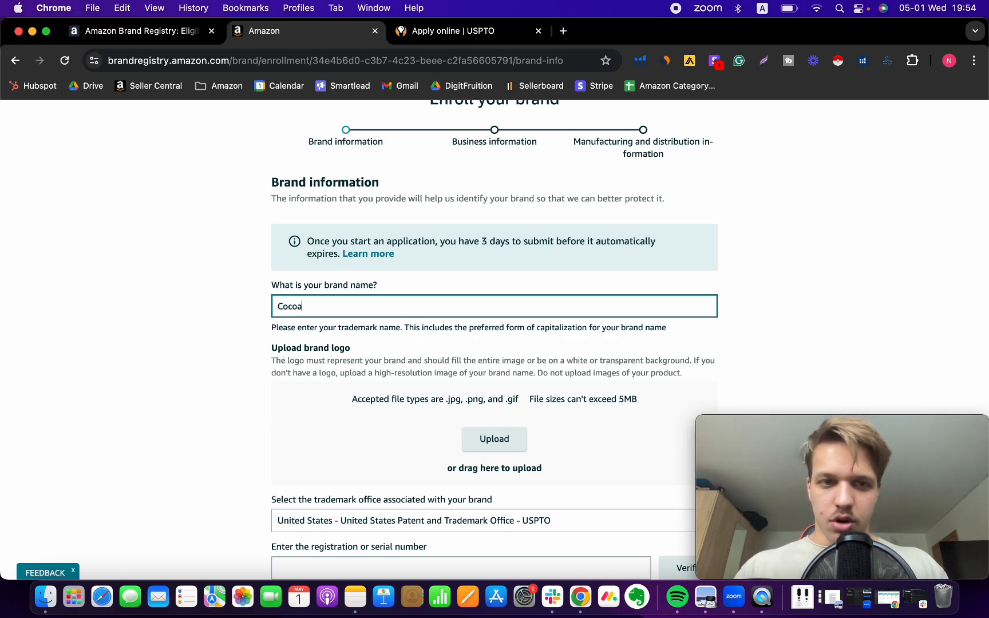
Complete the brand name so it reads "Cocoa Products"
type(" Products")
scroll(376, 273, "down", 3)
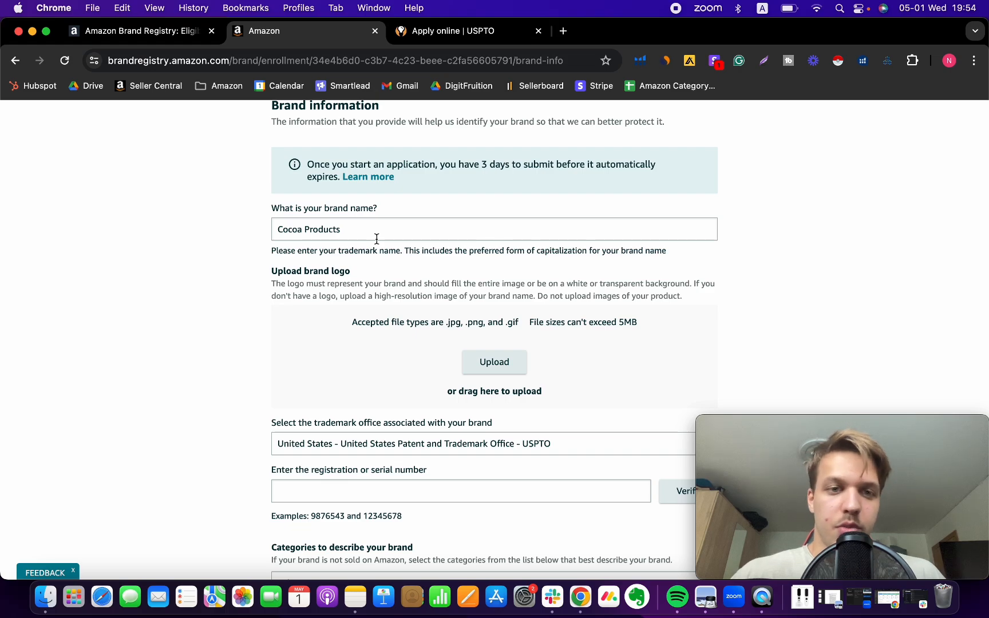
Read through the brand logo upload requirements and the trademark office and registration number fields
scroll(377, 238, "down", 2)
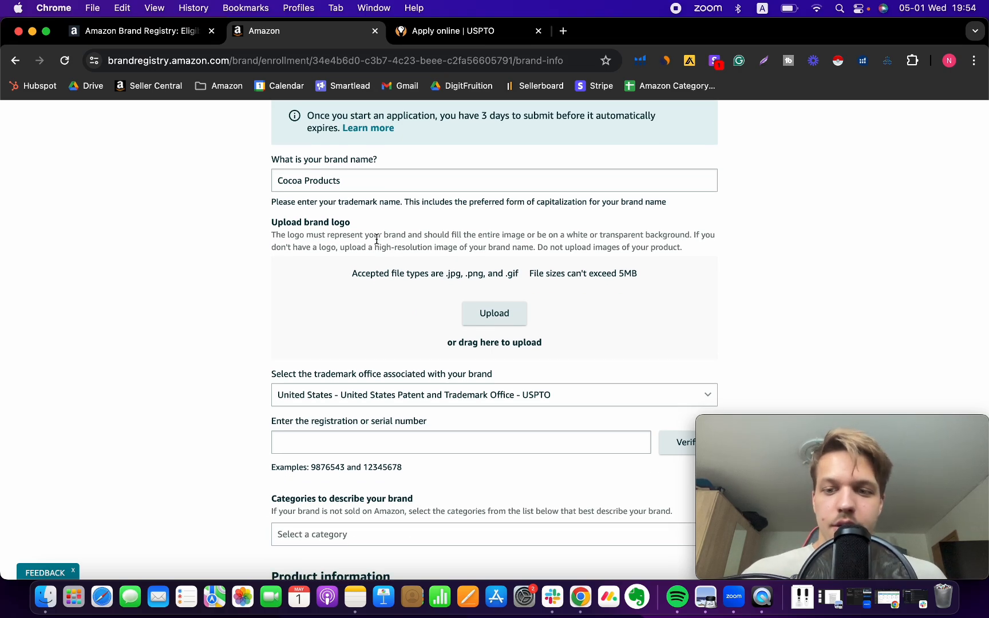
scroll(506, 235, "down", 1)
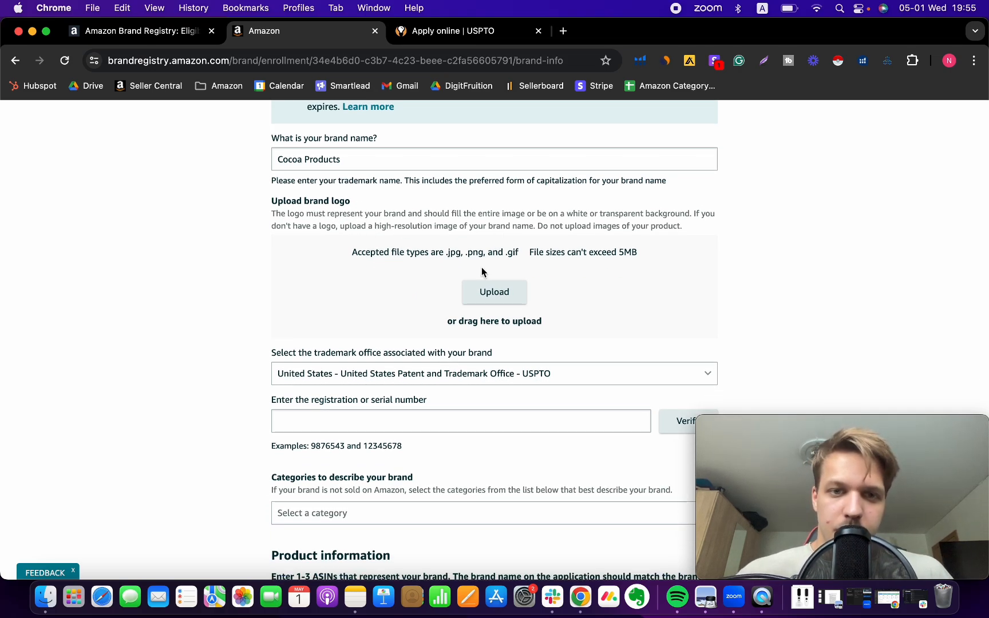
scroll(500, 284, "up", 1)
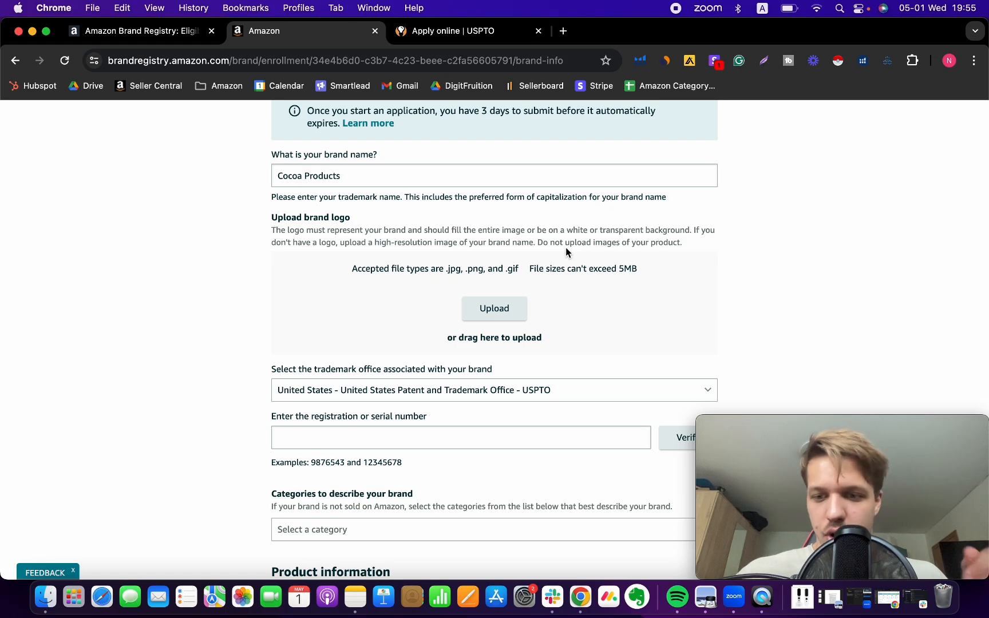
scroll(567, 252, "down", 1)
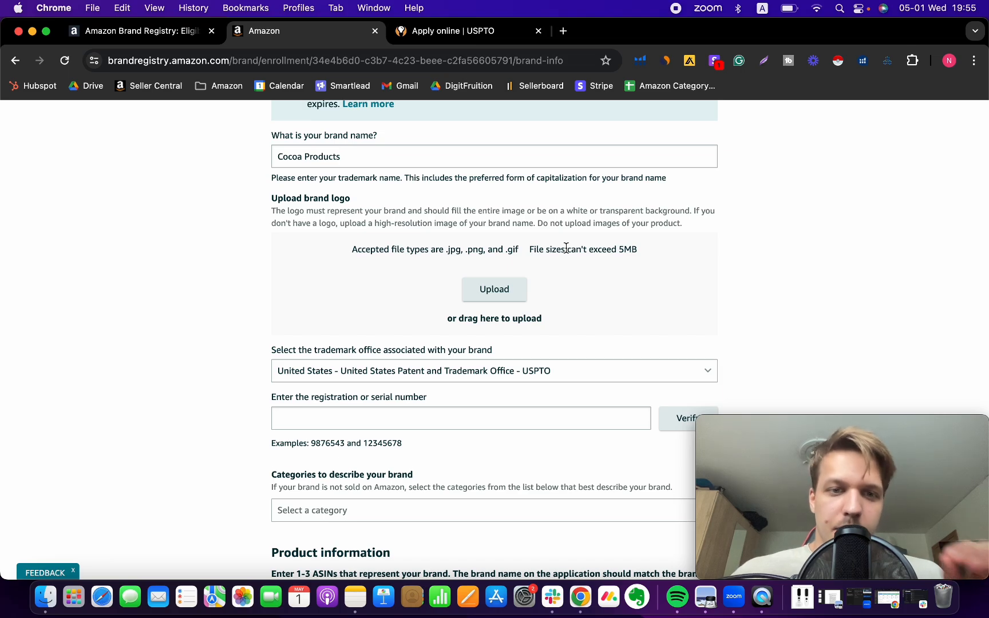
scroll(566, 247, "down", 2)
scroll(306, 193, "up", 2)
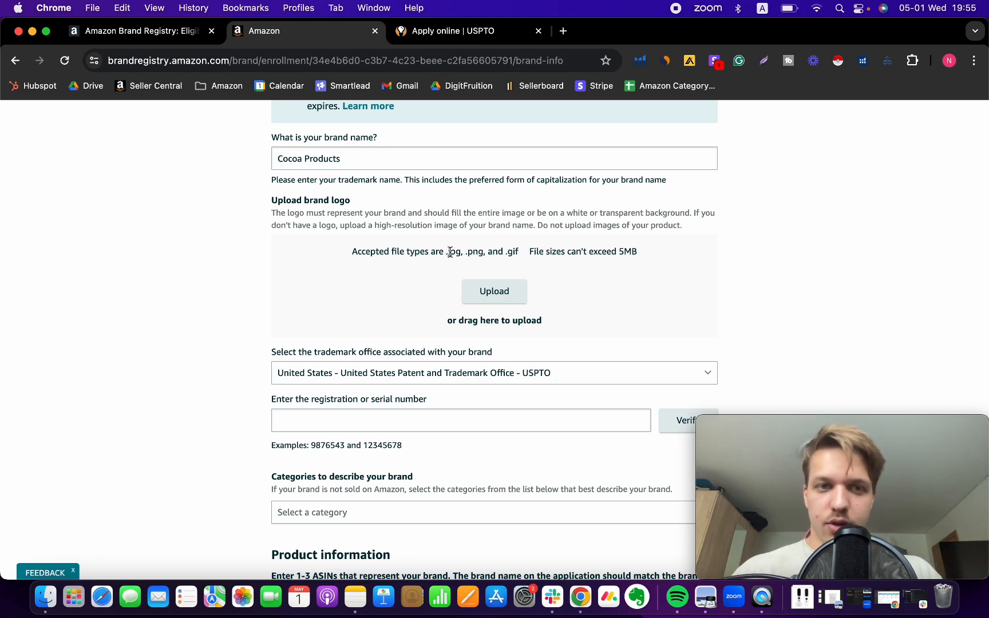
scroll(495, 276, "down", 2)
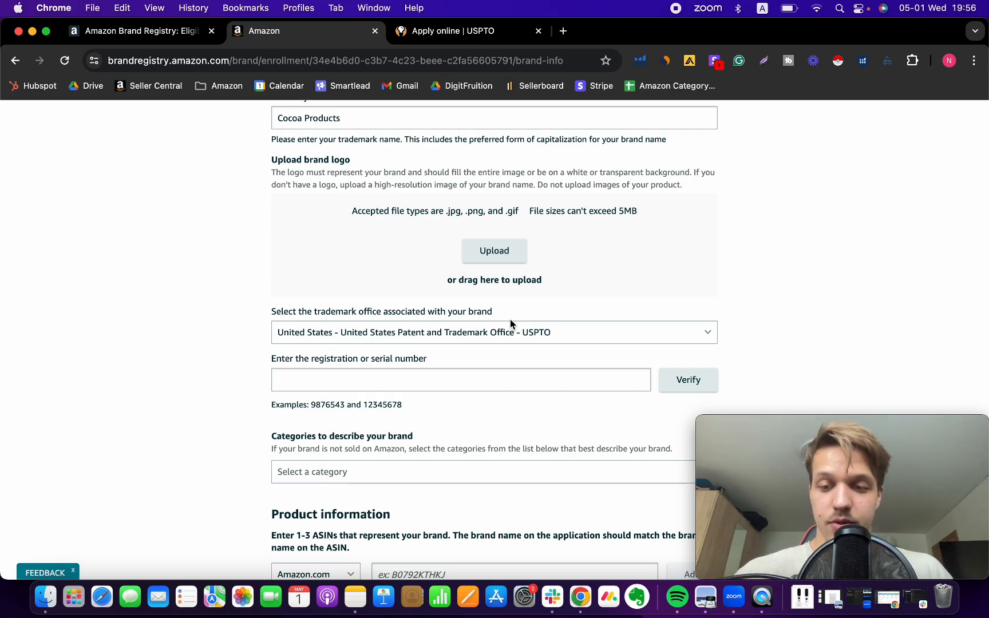
scroll(511, 320, "down", 1)
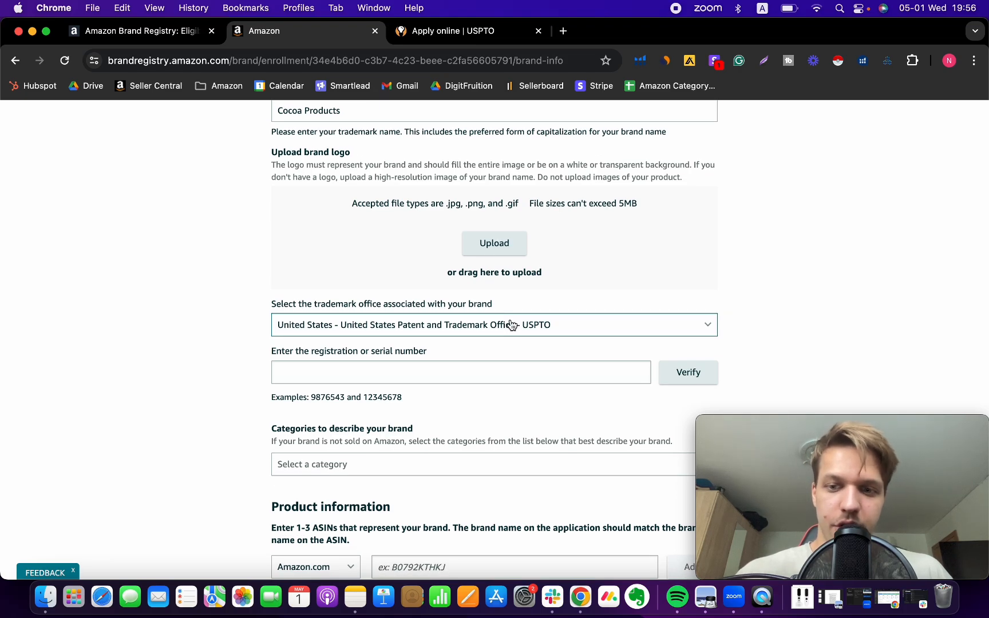
scroll(508, 325, "down", 1)
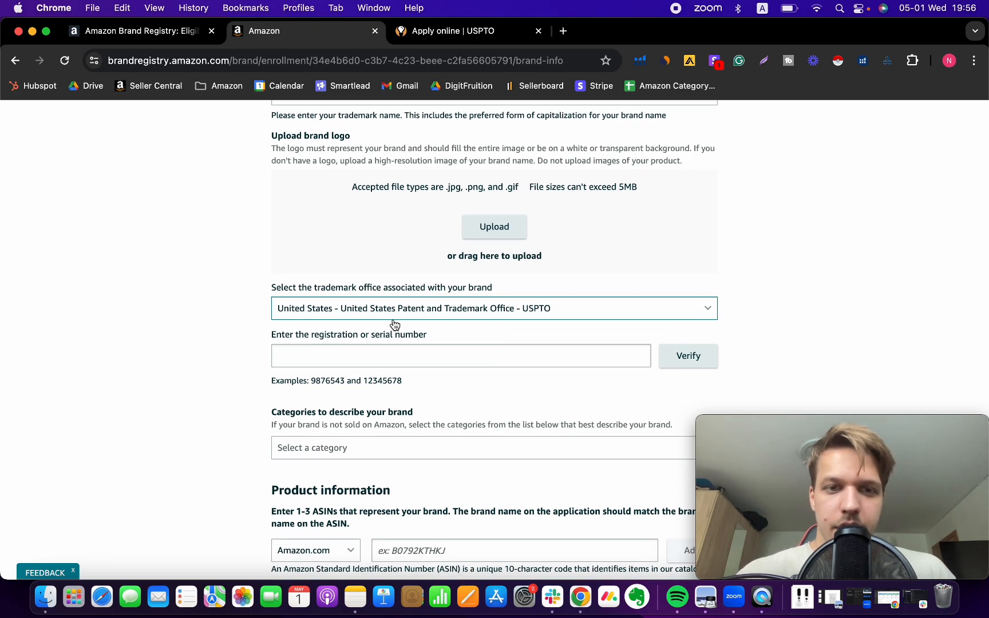
Copy the example number 9876543 into the trademark registration or serial number field and verify it
scroll(387, 325, "down", 3)
left_click(387, 267)
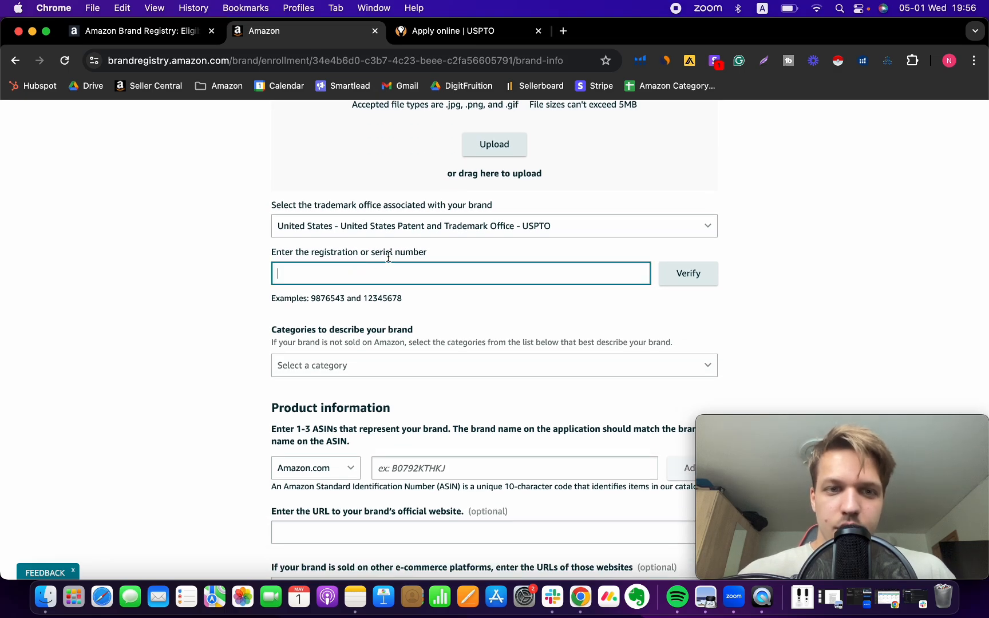
scroll(444, 255, "down", 1)
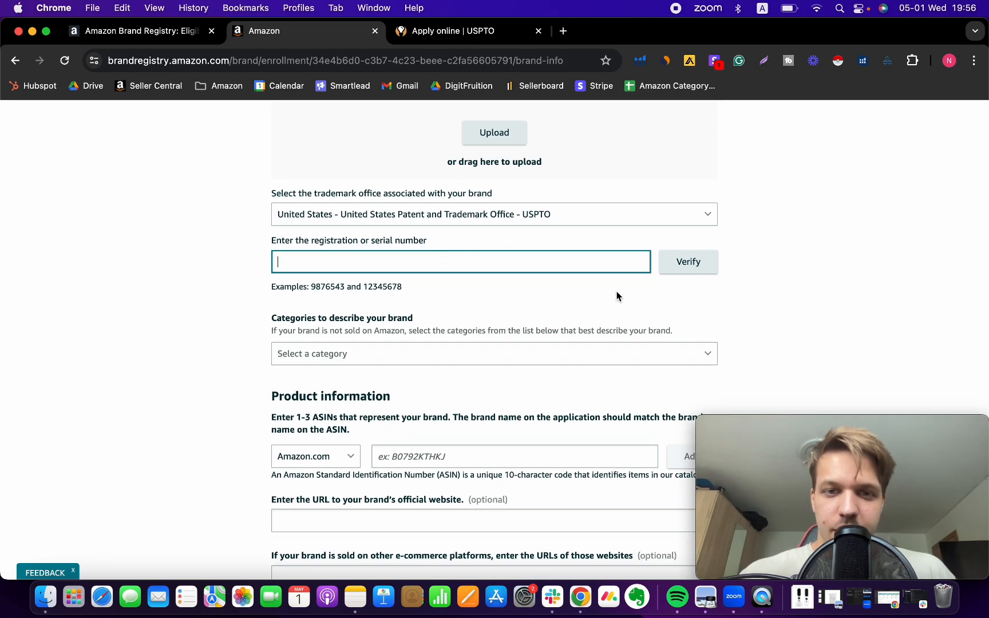
double_click(334, 287)
key("super+c")
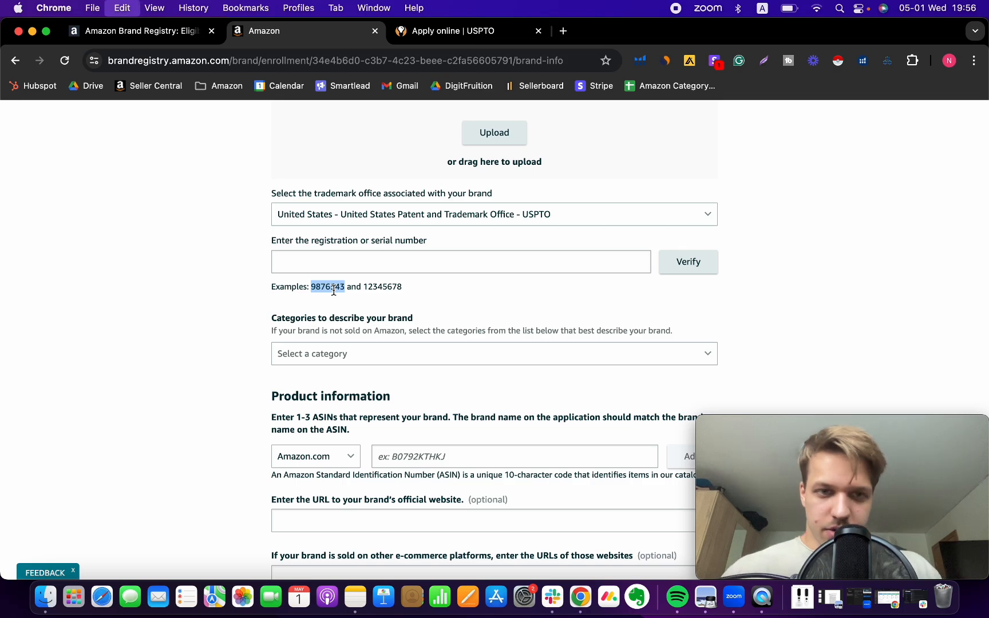
left_click(378, 266)
key("super+v")
left_click(691, 266)
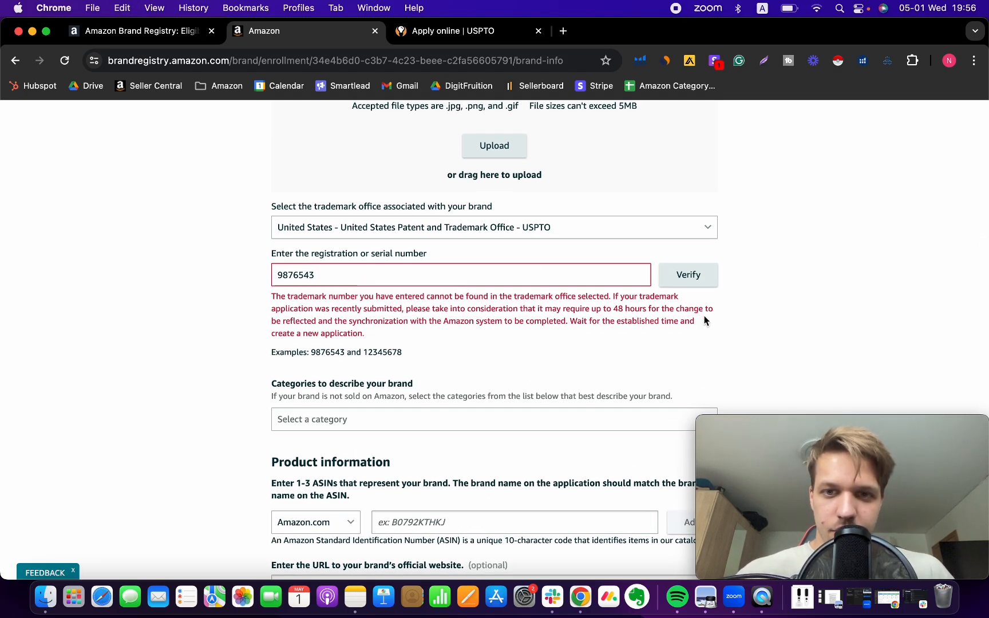
Choose Apparel and Beauty as the categories that describe the brand
scroll(653, 289, "down", 3)
left_click(381, 285)
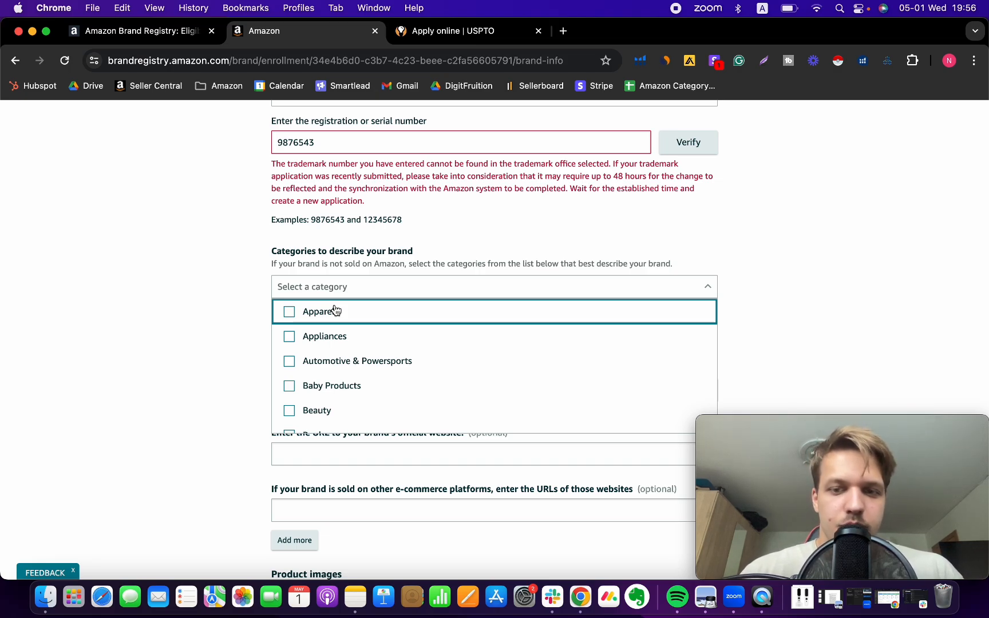
left_click(290, 311)
left_click(290, 311)
scroll(287, 361, "down", 2)
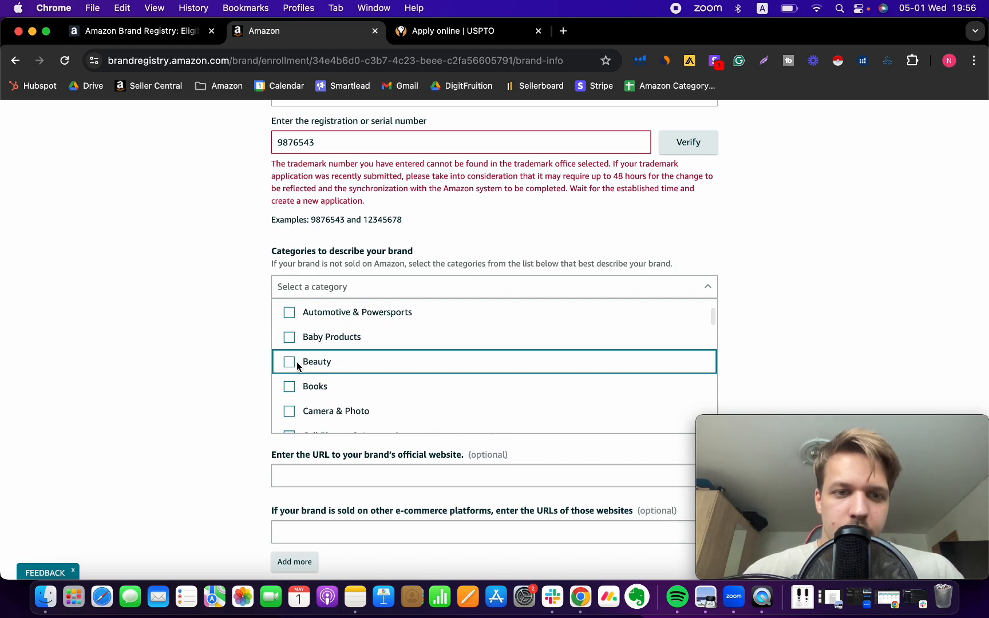
right_click(287, 366)
left_click(287, 366)
left_click(288, 361)
left_click(242, 371)
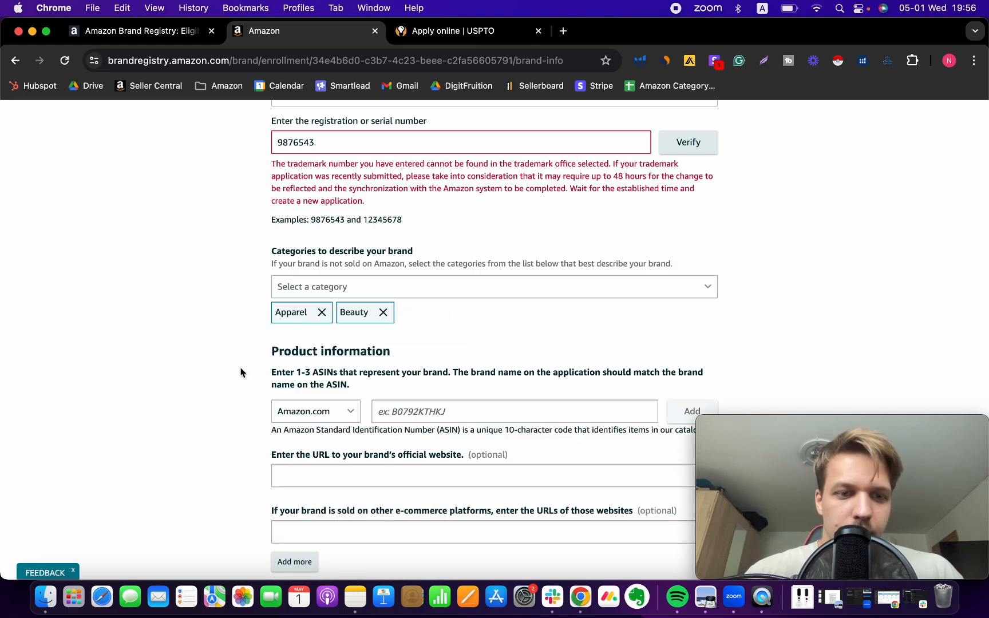
From the ASIN entry of the application, go to the Seller Central inventory and open the 78-9RYP-ALDF listing for editing
scroll(384, 387, "down", 2)
scroll(385, 387, "down", 1)
left_click(430, 306)
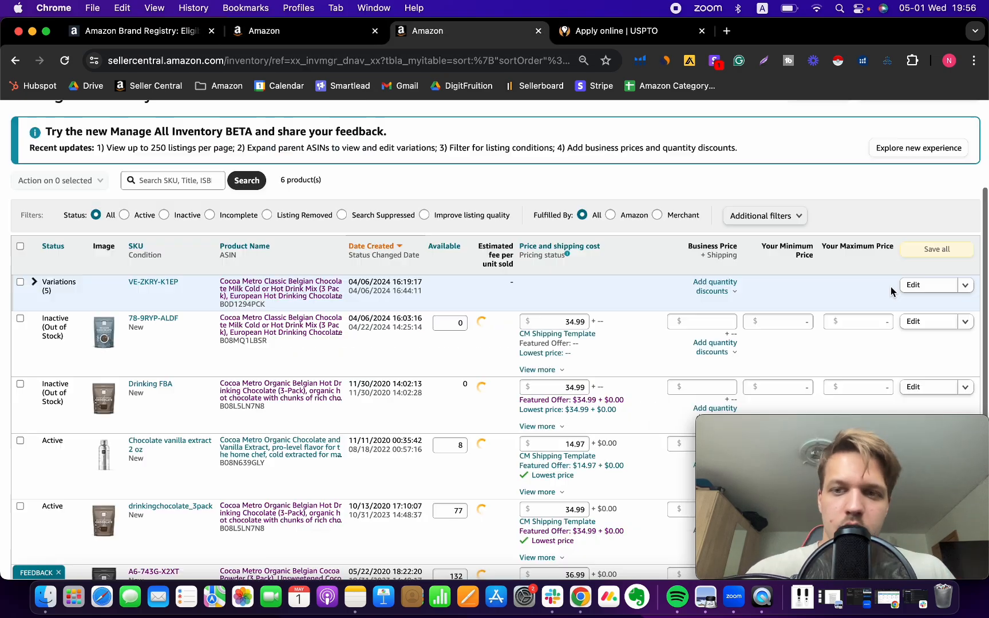
scroll(842, 335, "down", 1)
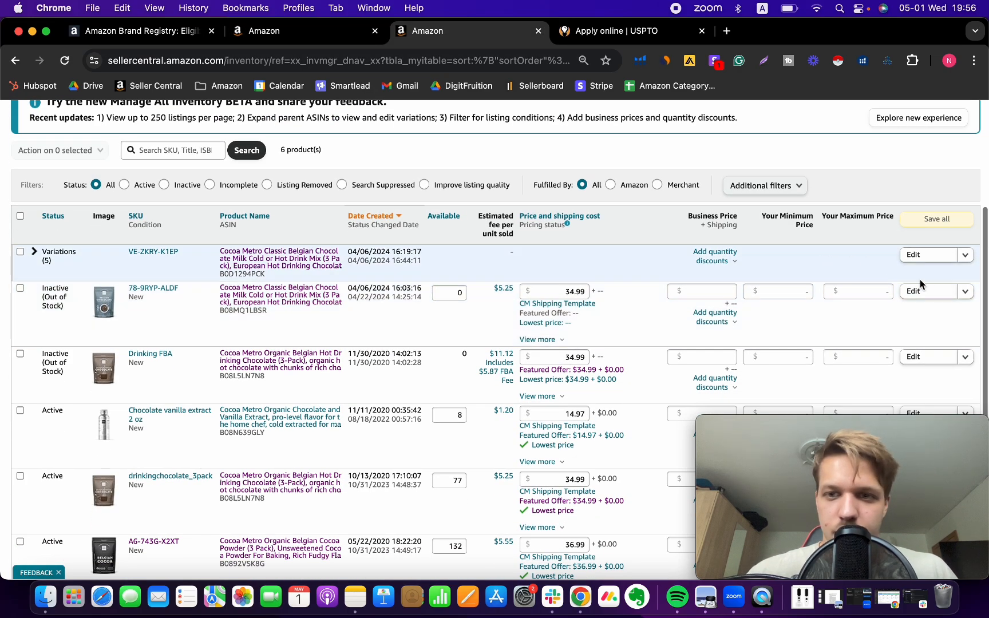
left_click(926, 291)
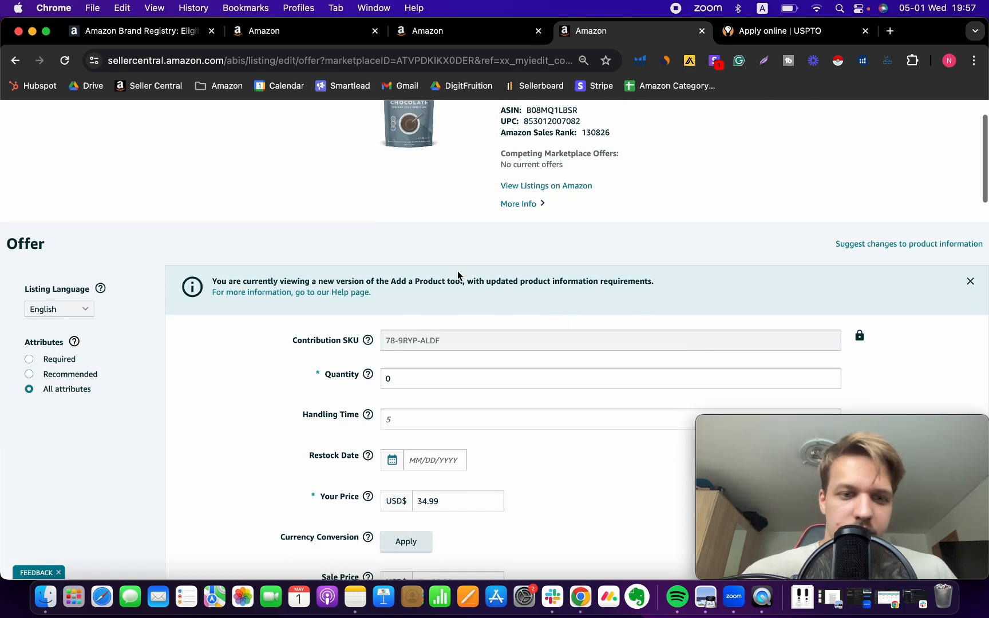
Look through the listing's Offer attributes and expanded product information for its brand details, and close the listing
scroll(479, 265, "up", 3)
scroll(728, 344, "down", 2)
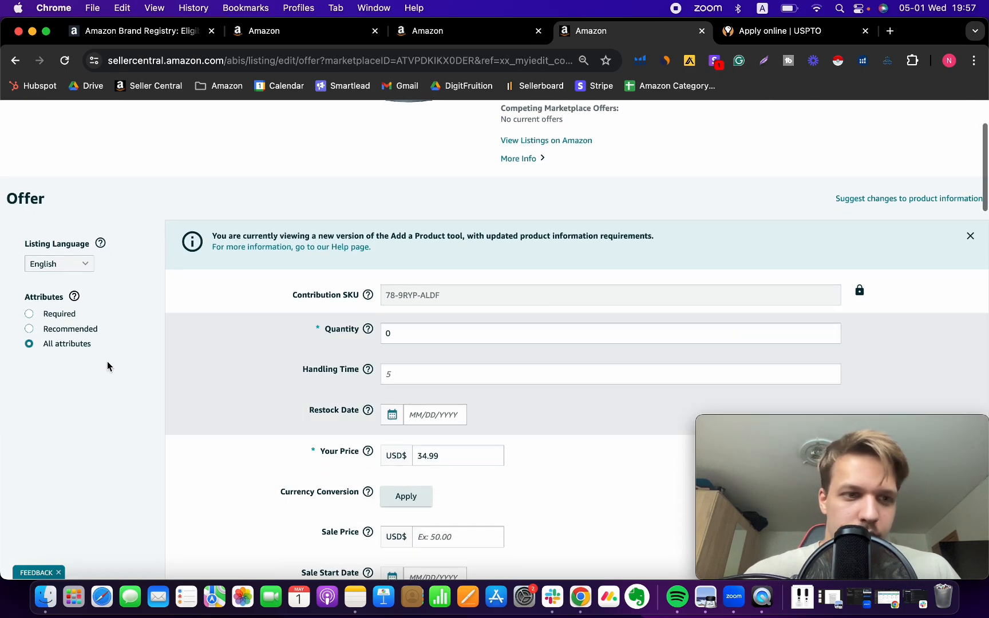
scroll(423, 338, "down", 2)
scroll(423, 338, "up", 3)
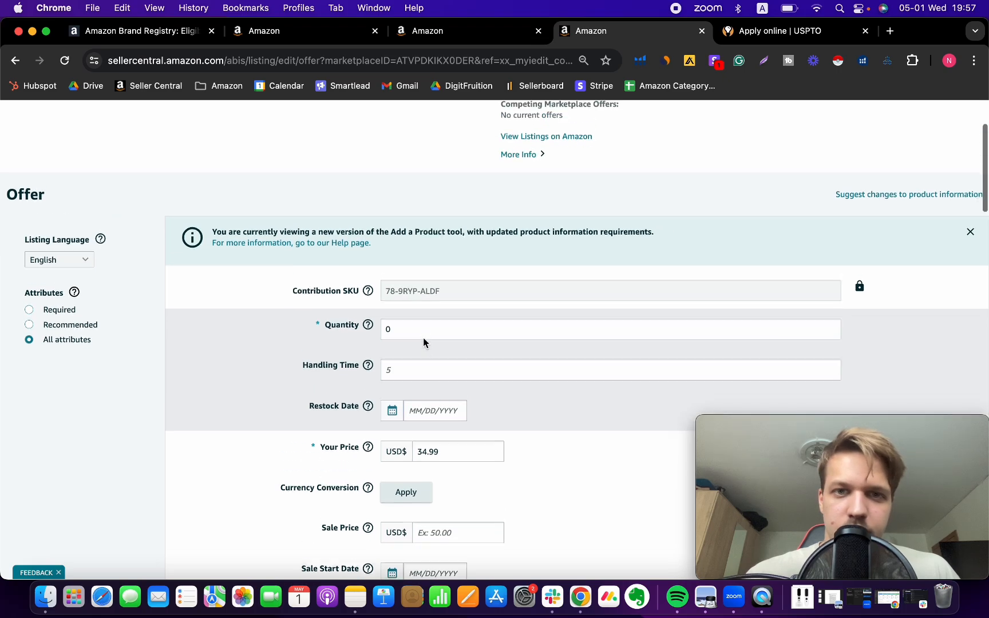
left_click(518, 251)
scroll(545, 268, "down", 5)
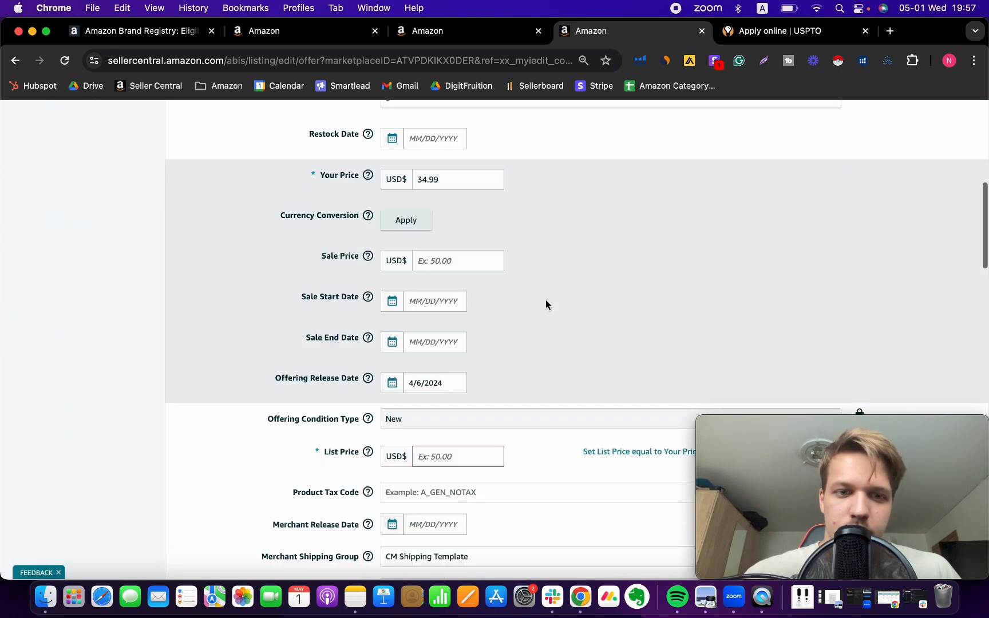
scroll(546, 302, "up", 4)
mouse_move(367, 290)
scroll(369, 348, "up", 3)
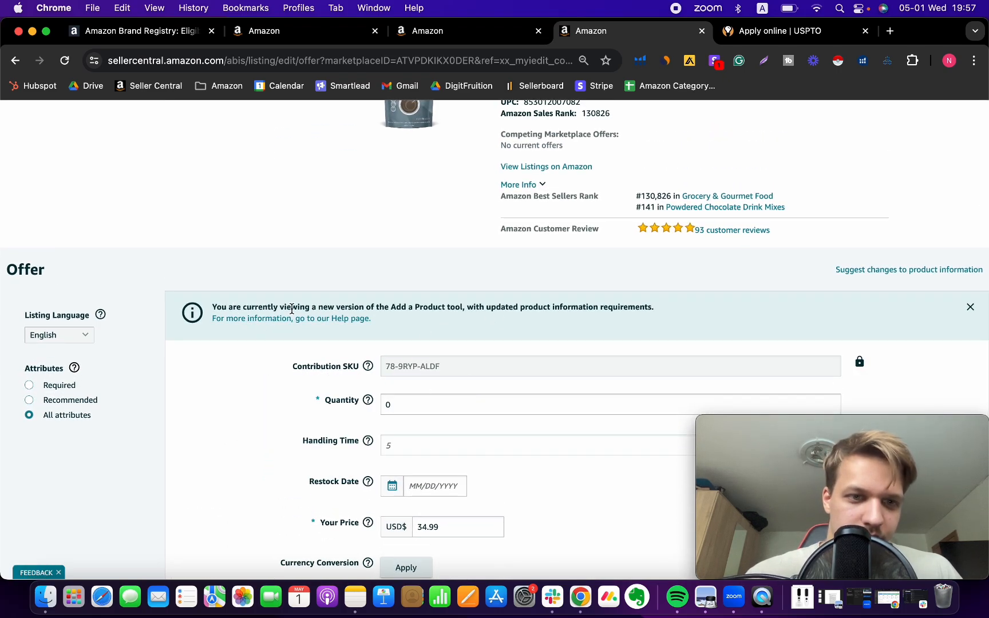
scroll(181, 281, "down", 4)
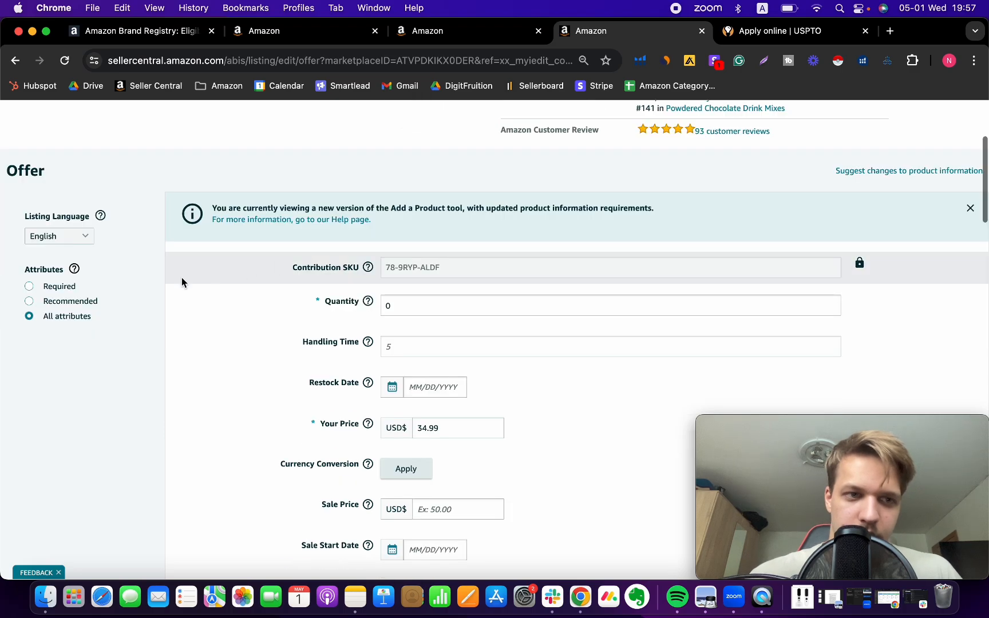
scroll(725, 207, "up", 1)
scroll(417, 281, "down", 2)
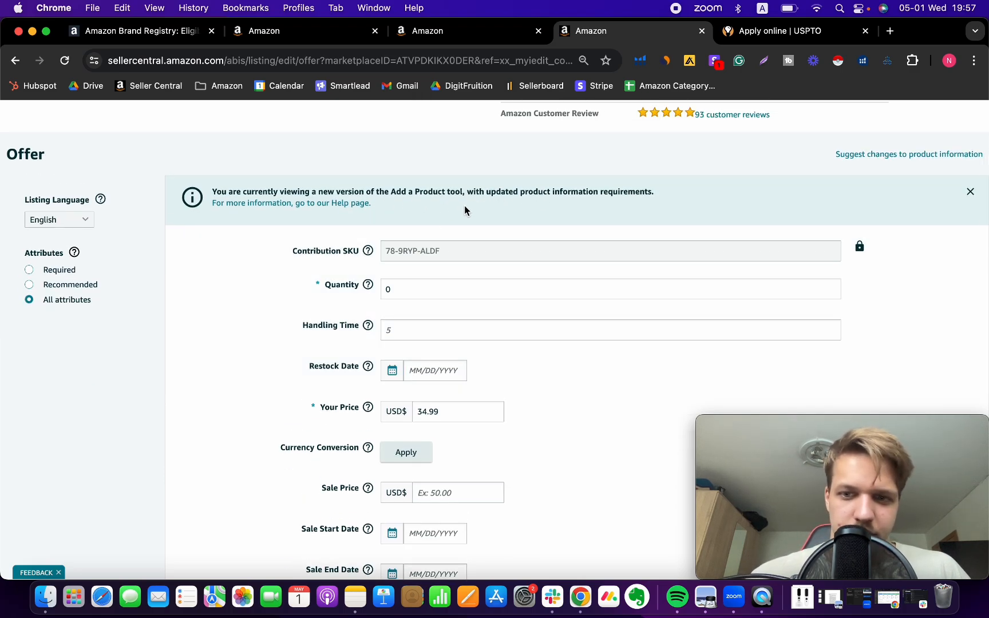
key("super+w")
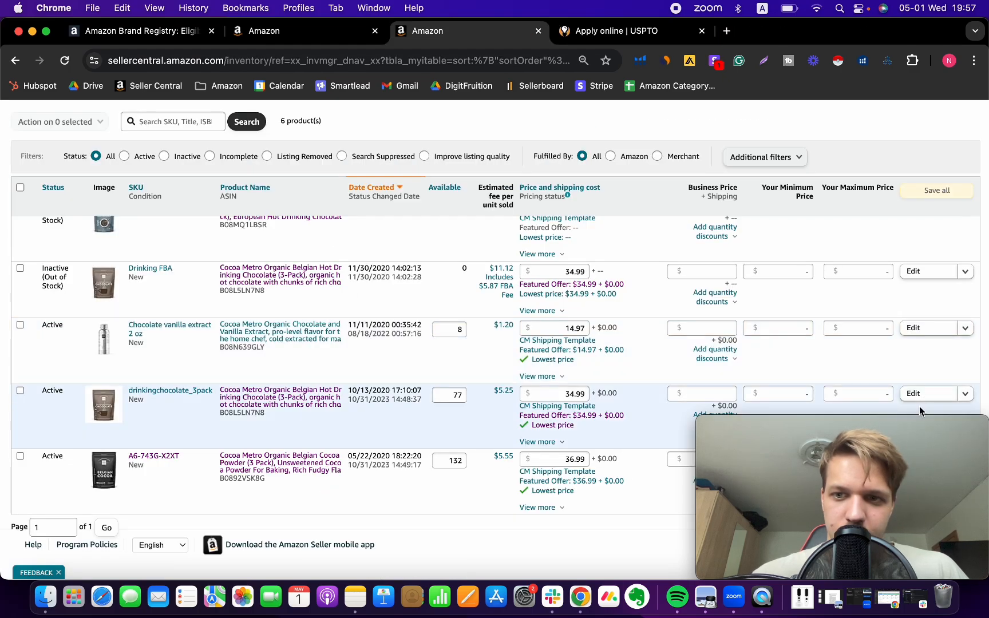
Open the drinkingchocolate_3pack listing for editing and check the Brand Name attribute in its product details
left_click(929, 393)
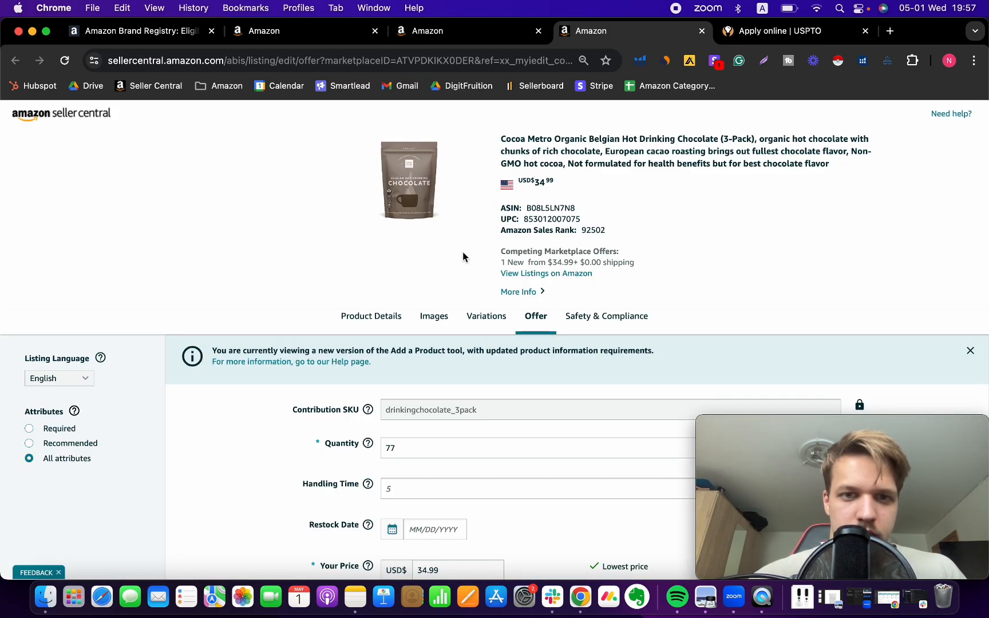
scroll(432, 295, "down", 1)
scroll(432, 297, "up", 1)
scroll(541, 311, "down", 1)
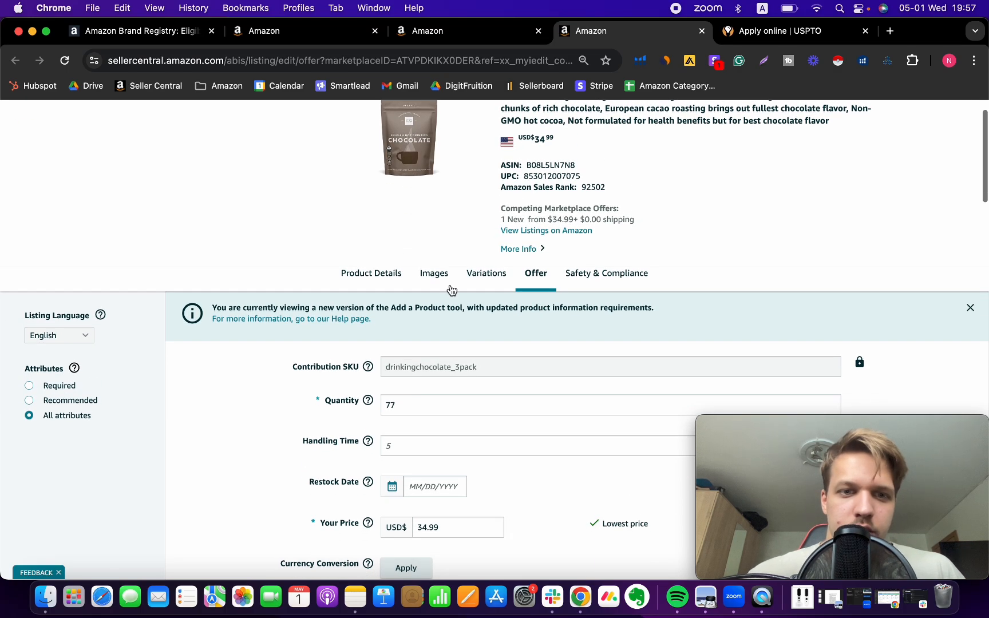
scroll(564, 295, "up", 1)
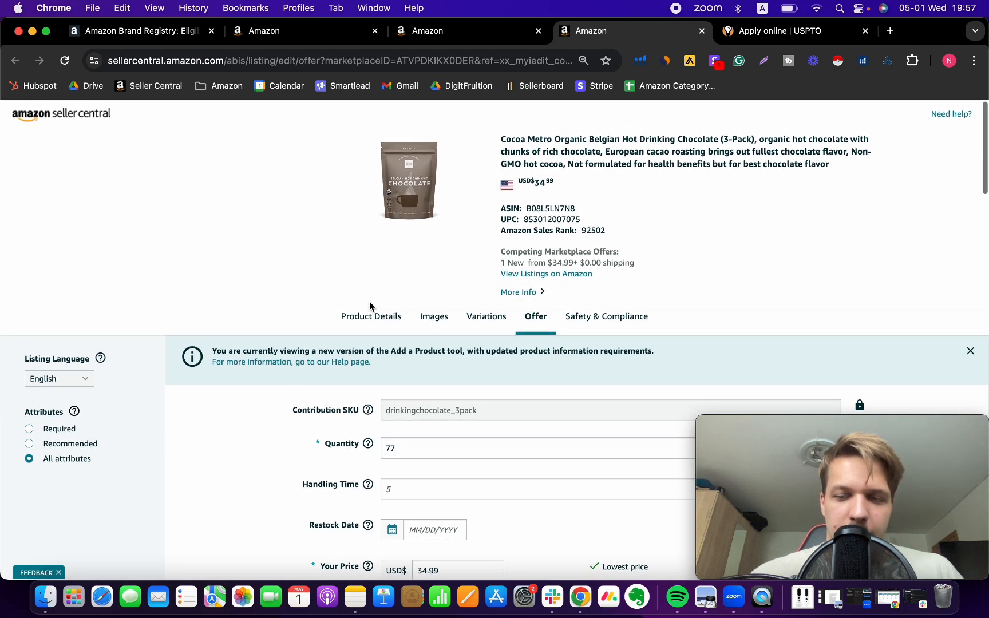
left_click(387, 326)
scroll(383, 346, "down", 5)
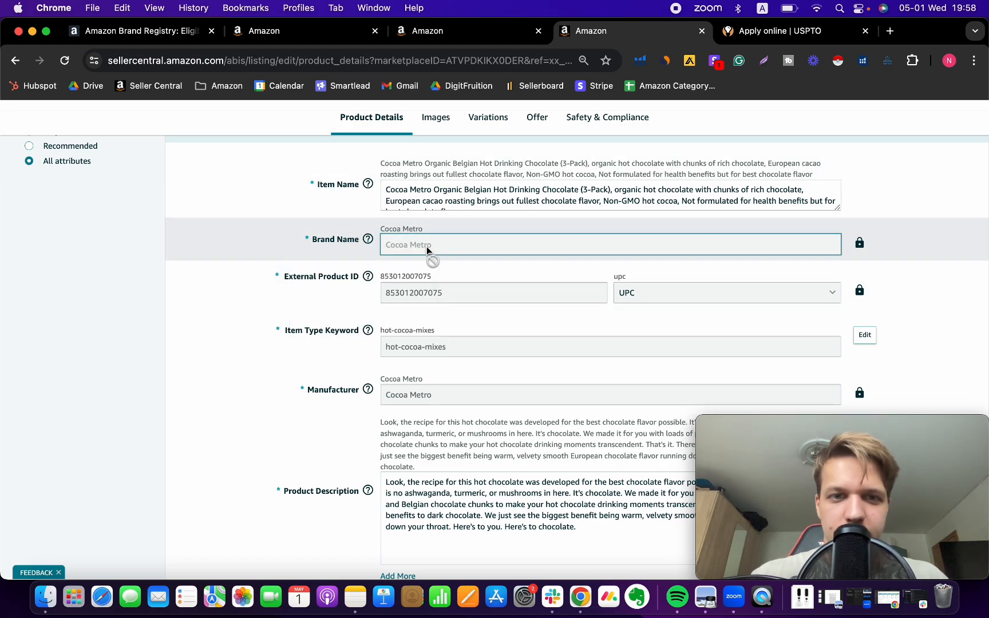
Return to the enrollment application and compare its brand name entry with the ASIN requirement under Product information
left_click(338, 32)
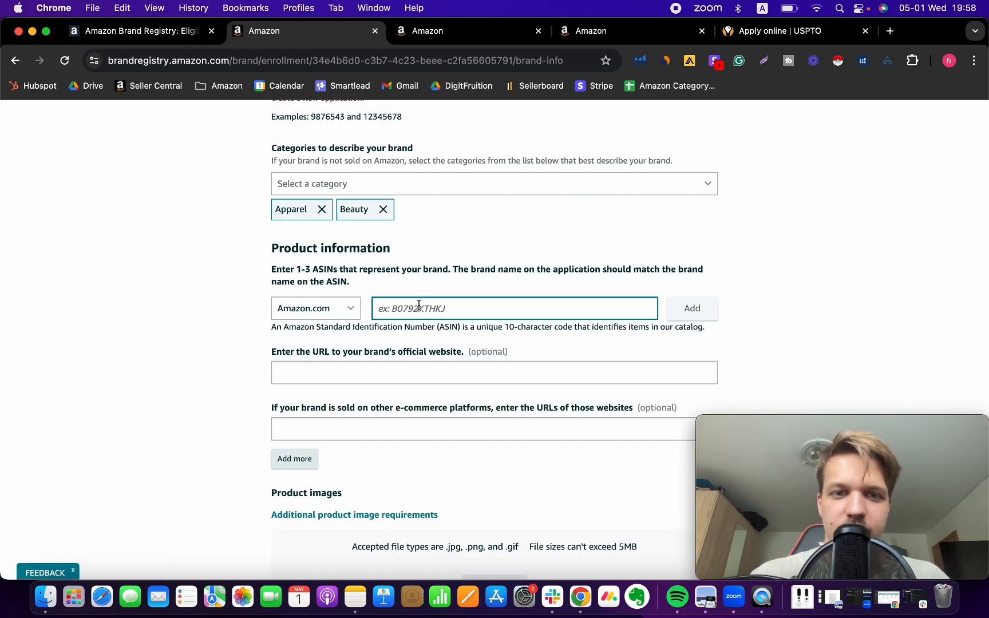
scroll(415, 295, "up", 5)
scroll(344, 292, "up", 5)
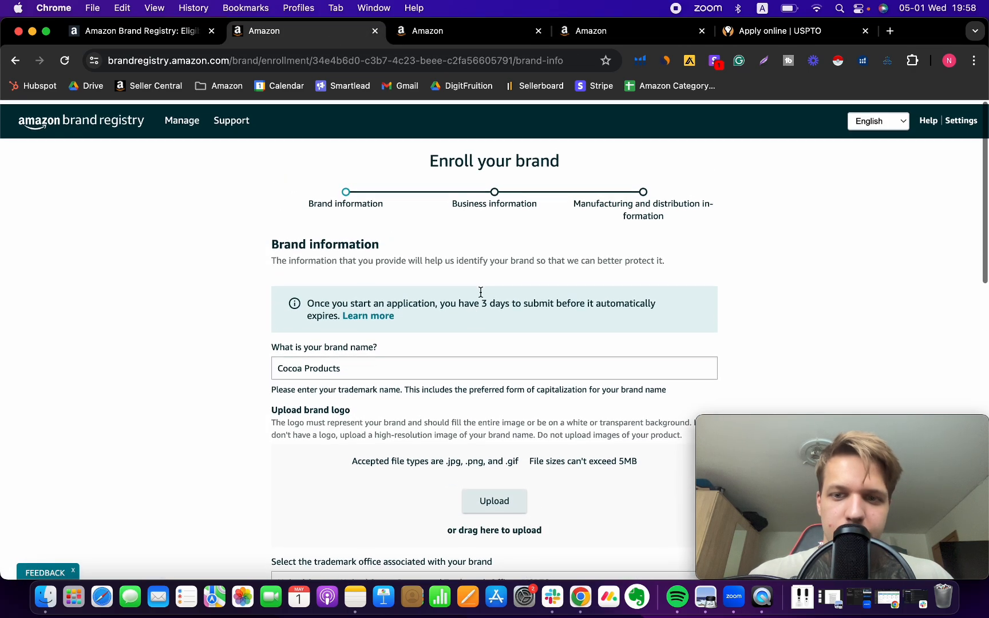
scroll(561, 220, "down", 10)
scroll(590, 214, "up", 1)
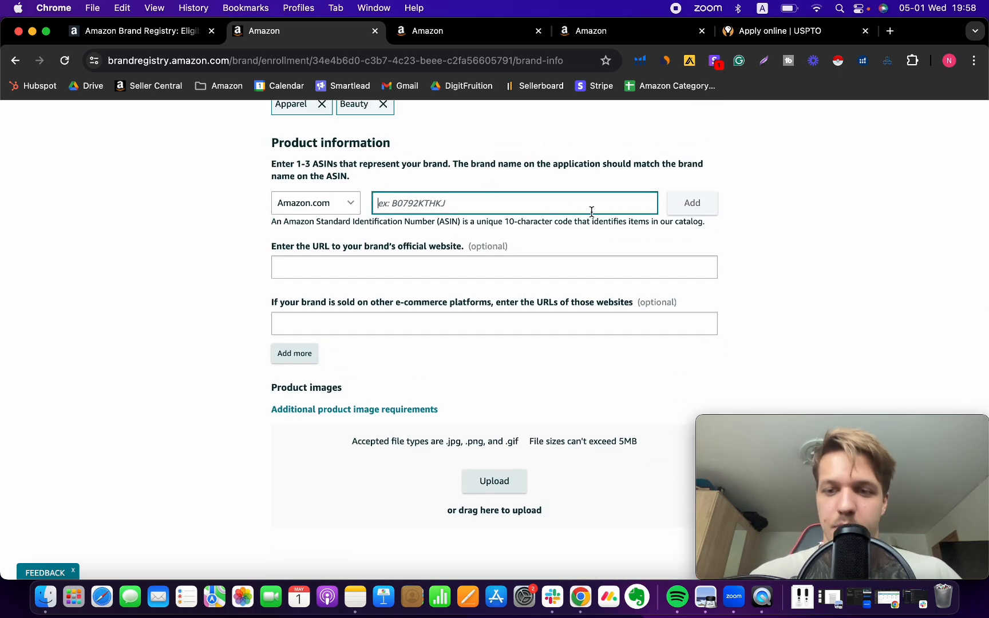
Switch back to the drinkingchocolate_3pack product details page and move it ahead of the inventory page in the browser
left_click(498, 32)
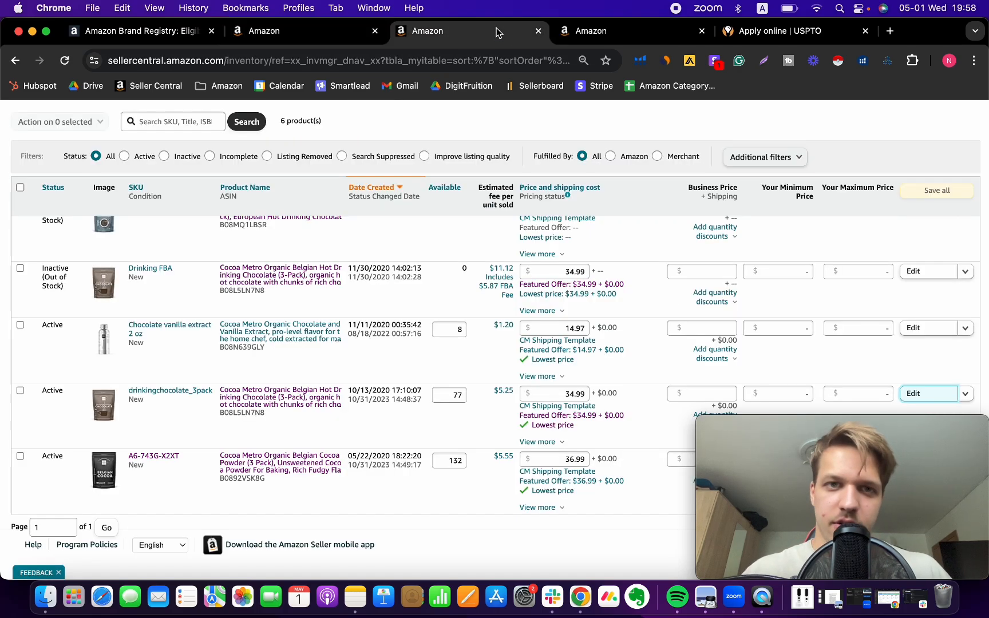
left_click(589, 36)
left_click_drag(590, 36, 493, 40)
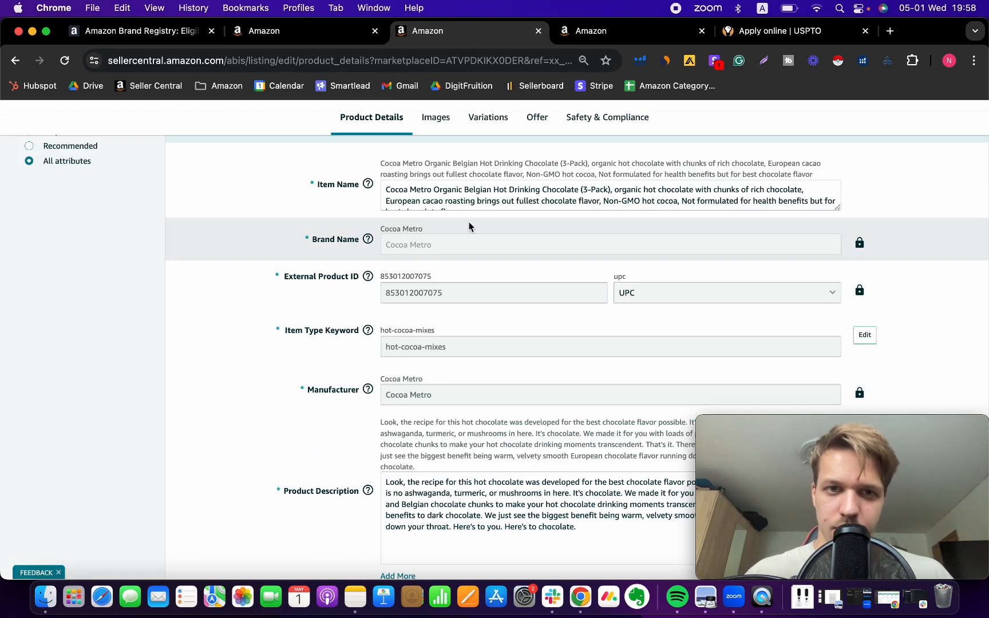
Find the Drinking FBA listing in the inventory and copy its ASIN, B08L5LN7N8
double_click(534, 210)
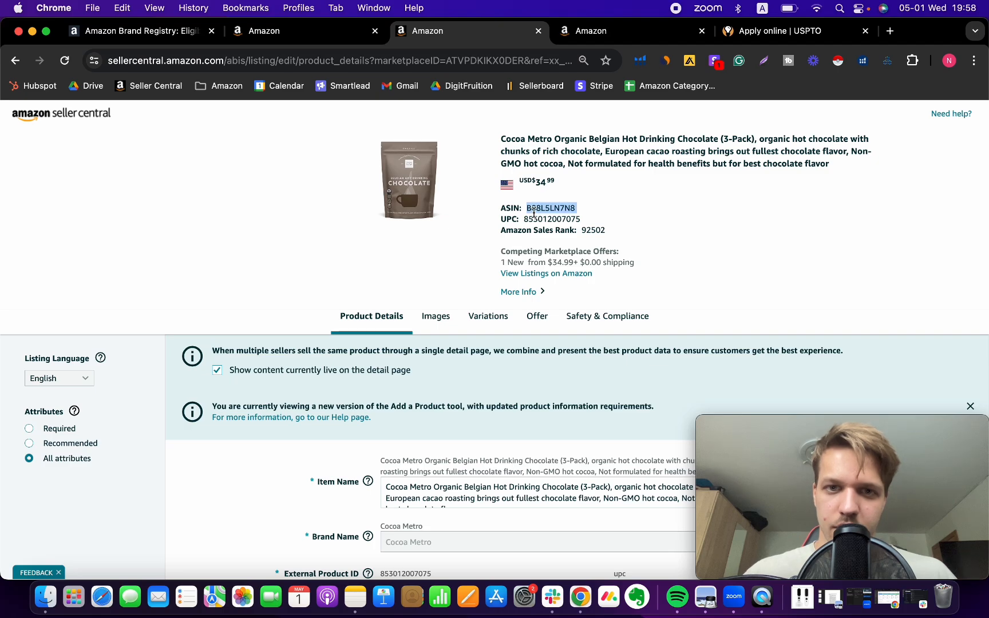
left_click(612, 30)
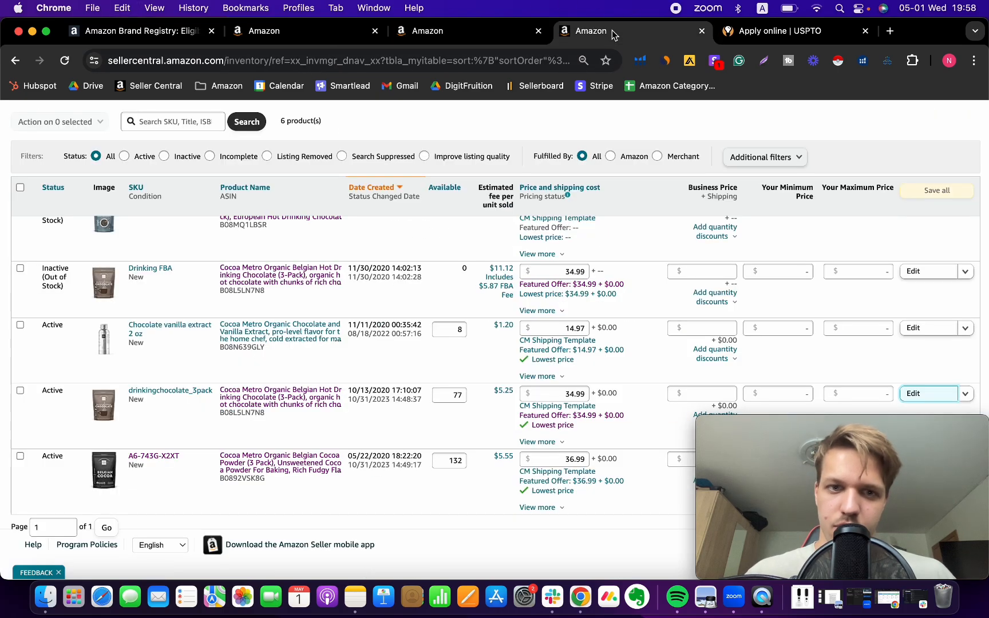
scroll(338, 308, "up", 5)
scroll(240, 383, "down", 2)
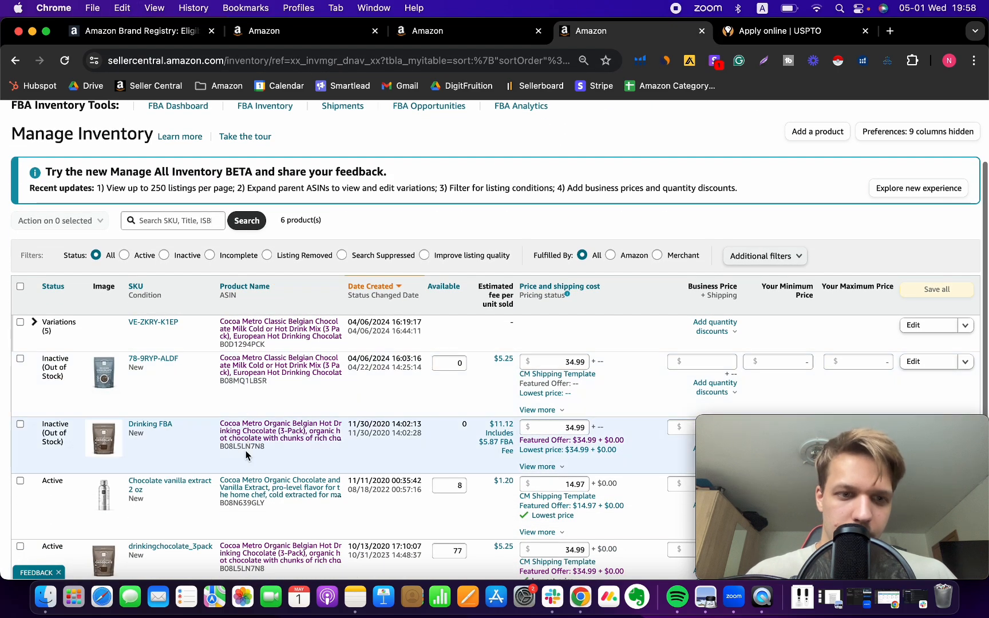
scroll(241, 383, "down", 5)
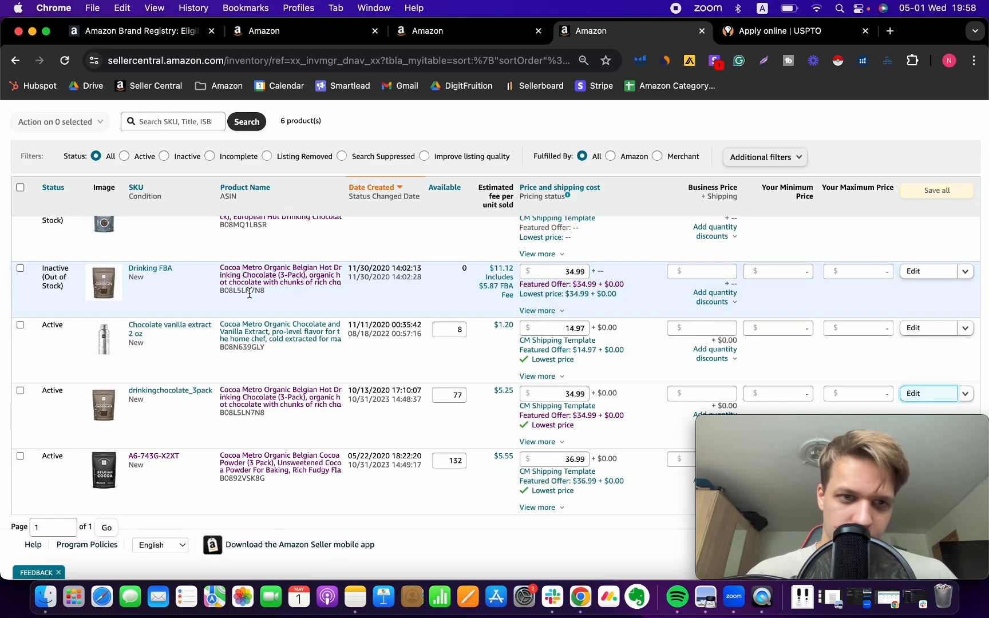
double_click(242, 291)
key("super+c")
Return to the enrollment application and add ASIN B08L5LN7N8 for Amazon.com under Product information
left_click(318, 33)
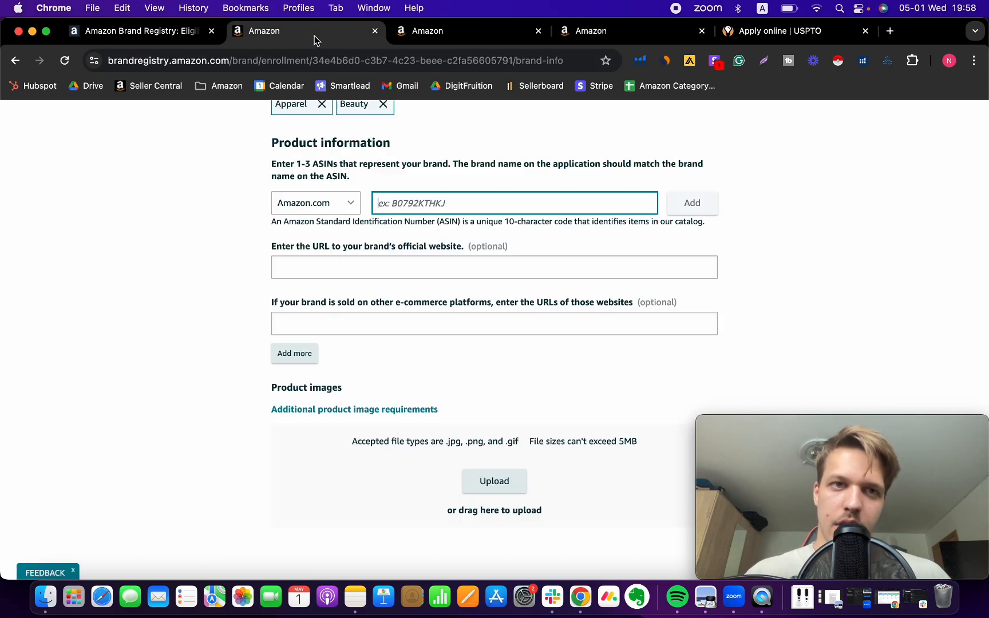
left_click(426, 201)
key("super+v")
left_click(676, 207)
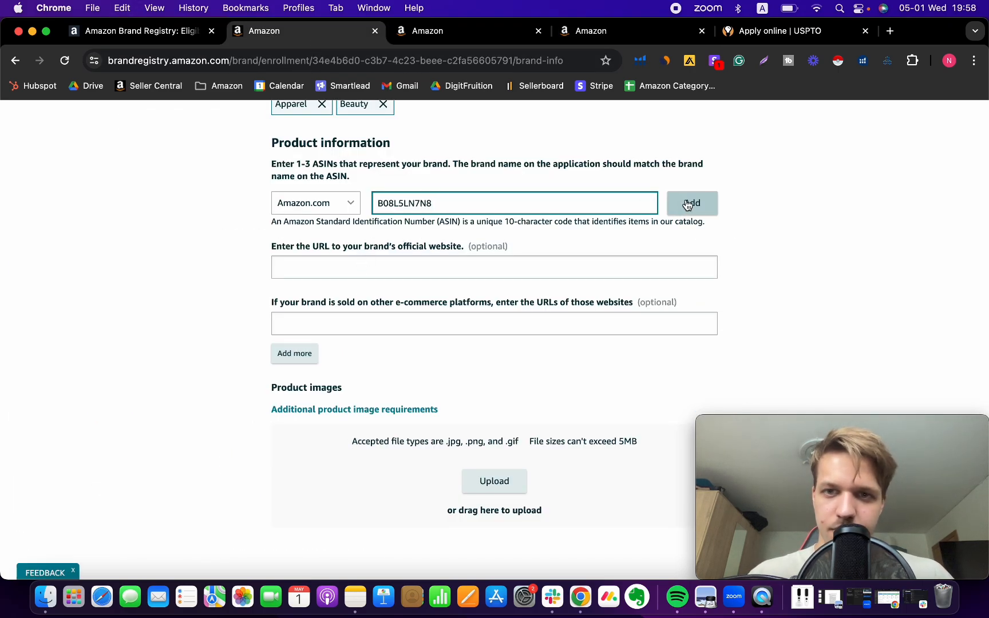
Look over the optional brand website and e-commerce URL fields and the Product images section, leaving the URLs empty
left_click(324, 293)
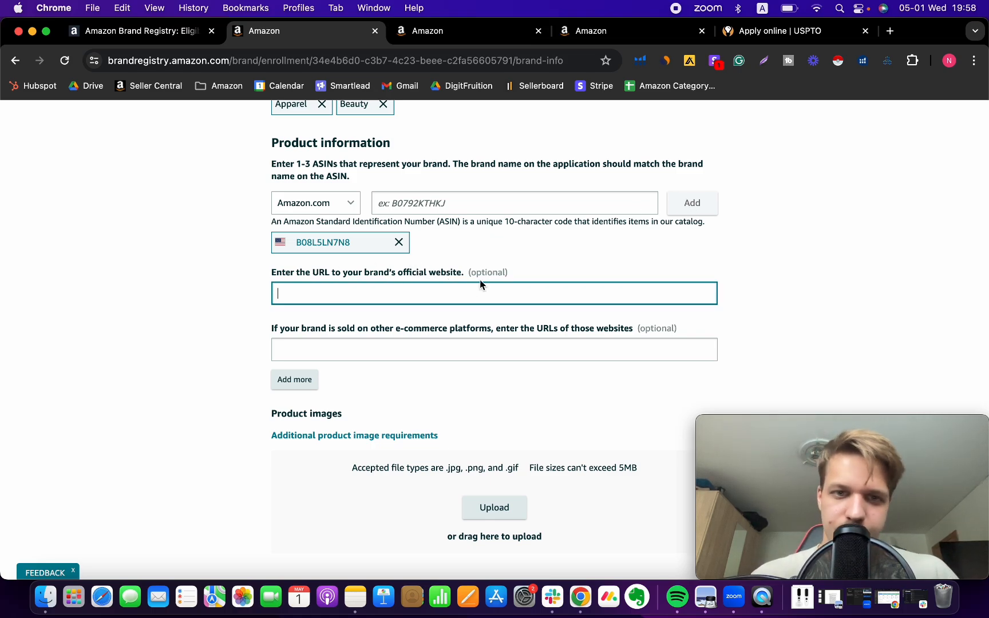
left_click(480, 279)
left_click(309, 294)
scroll(371, 295, "down", 2)
scroll(371, 294, "down", 1)
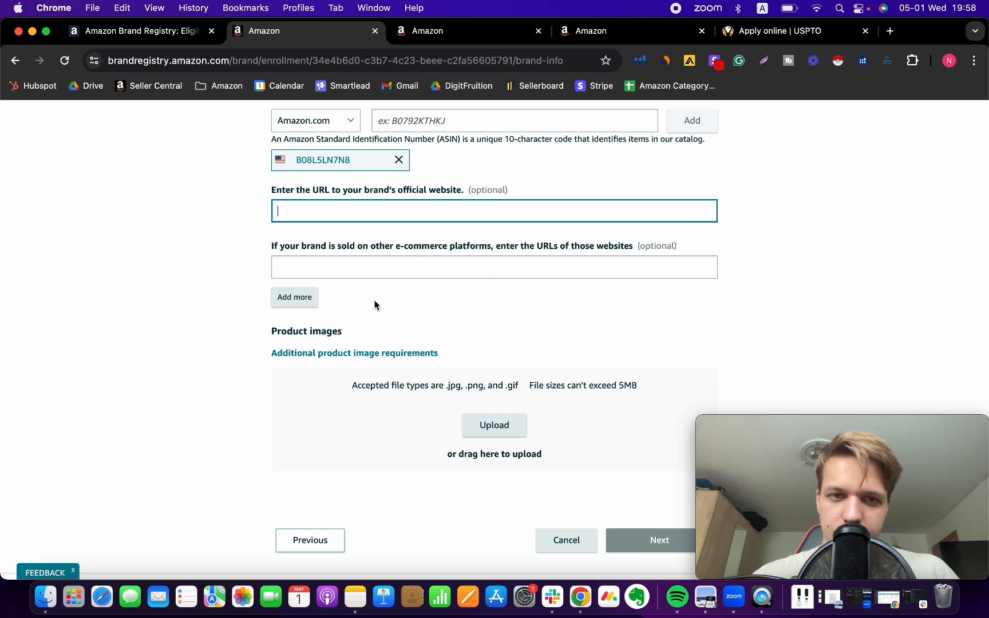
scroll(298, 294, "down", 1)
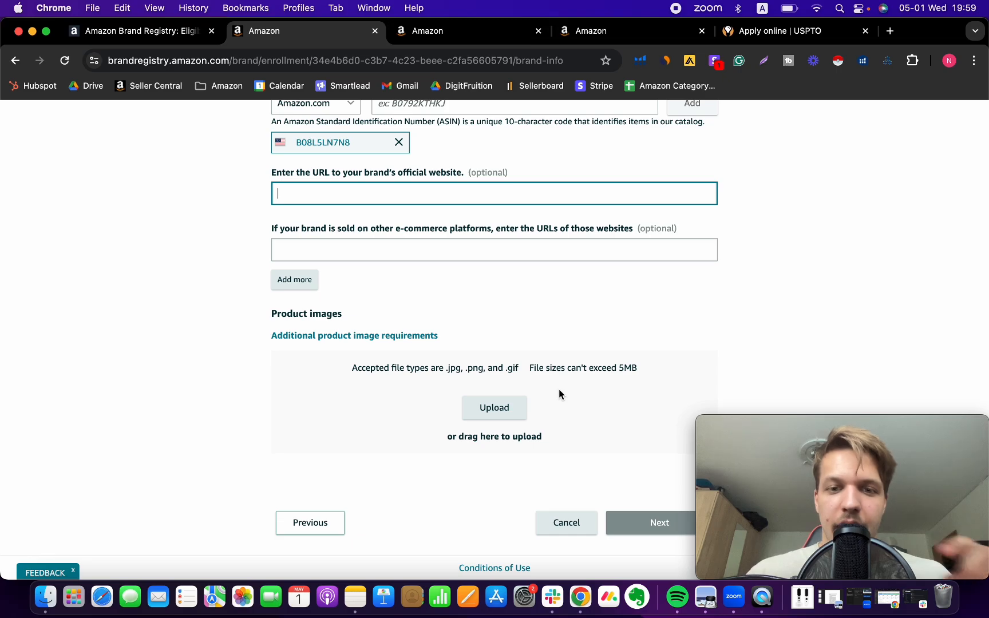
Open the additional product image requirements and read through them to the end
left_click(358, 336)
scroll(466, 261, "up", 10)
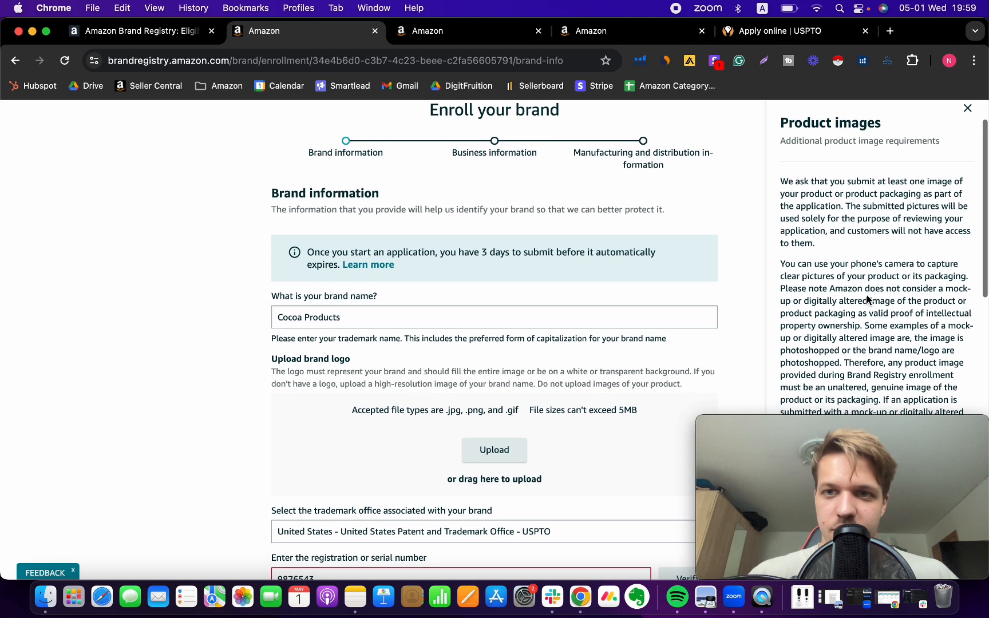
scroll(867, 299, "down", 5)
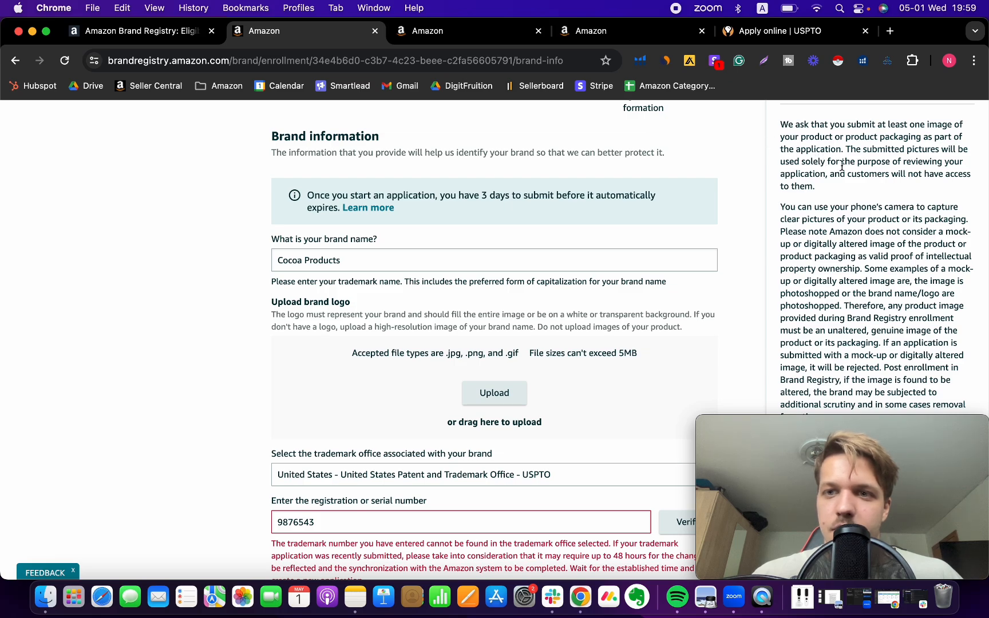
scroll(842, 165, "down", 1)
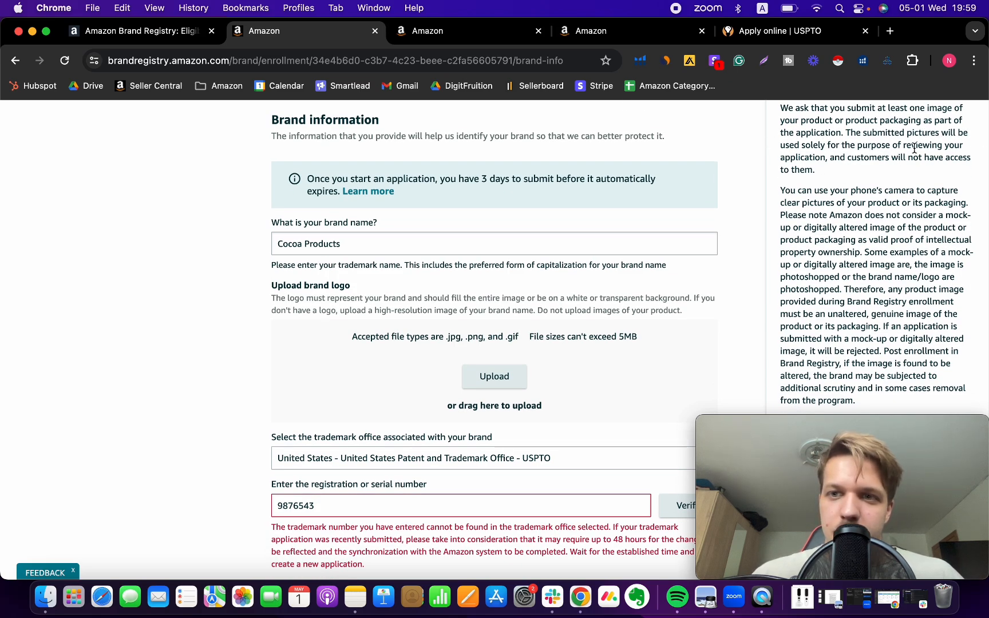
scroll(633, 286, "down", 10)
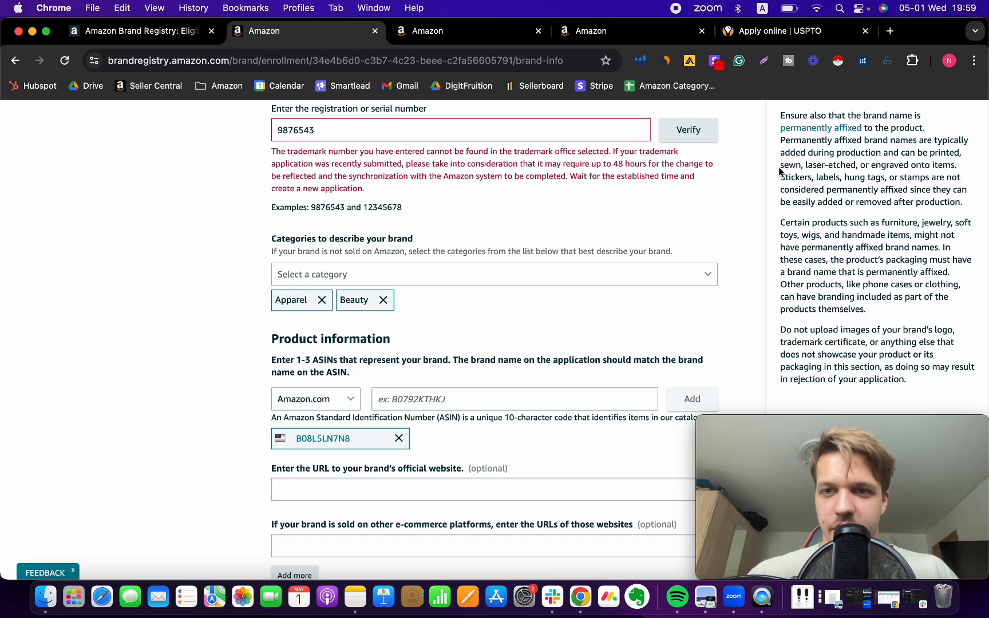
scroll(627, 306, "down", 5)
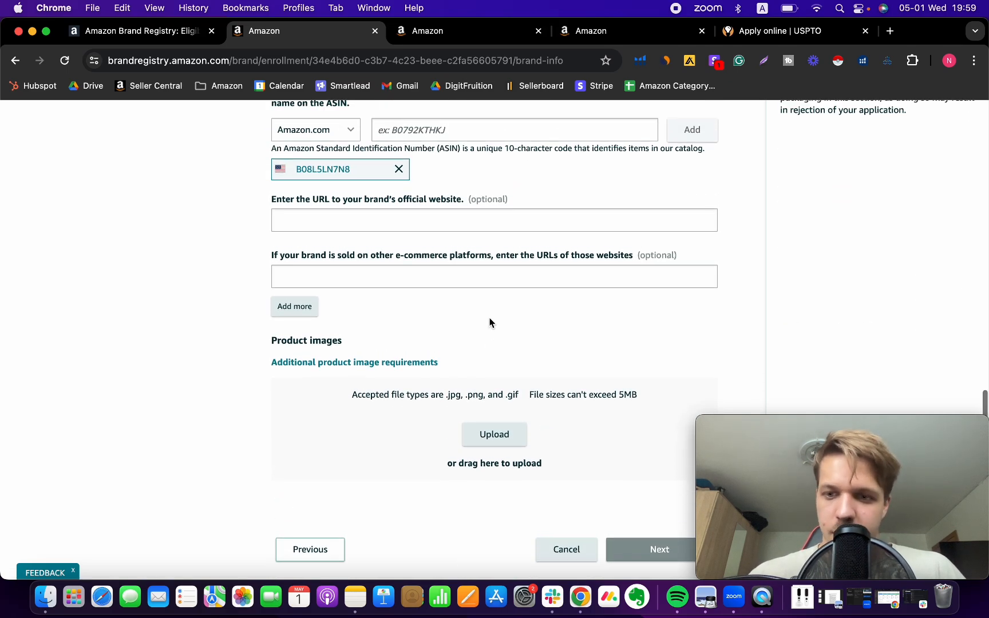
Review the application's trademark number, category, product information and product image upload sections
scroll(490, 321, "up", 5)
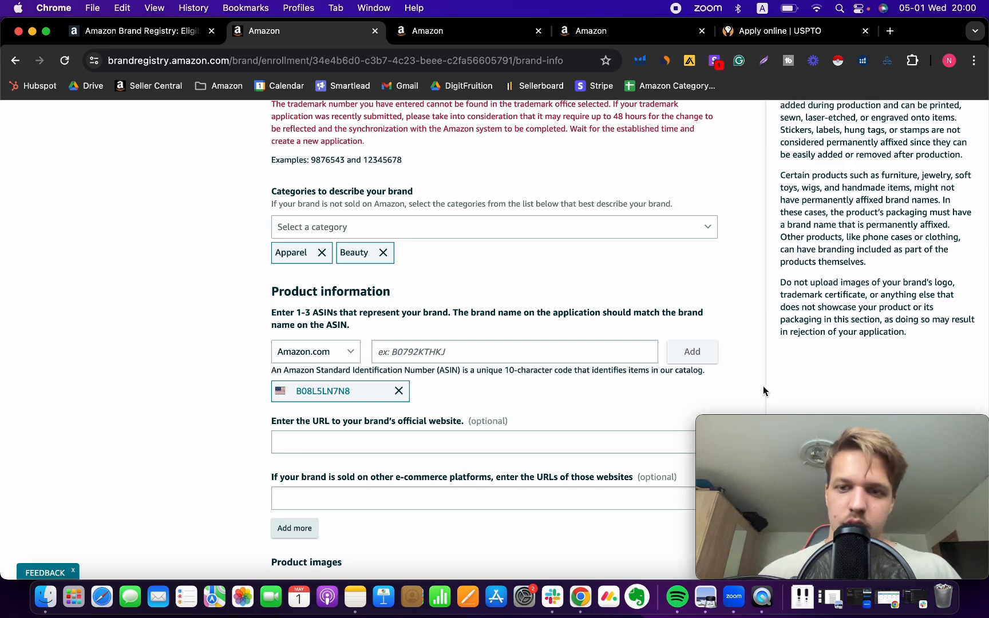
scroll(767, 383, "down", 5)
scroll(625, 302, "down", 2)
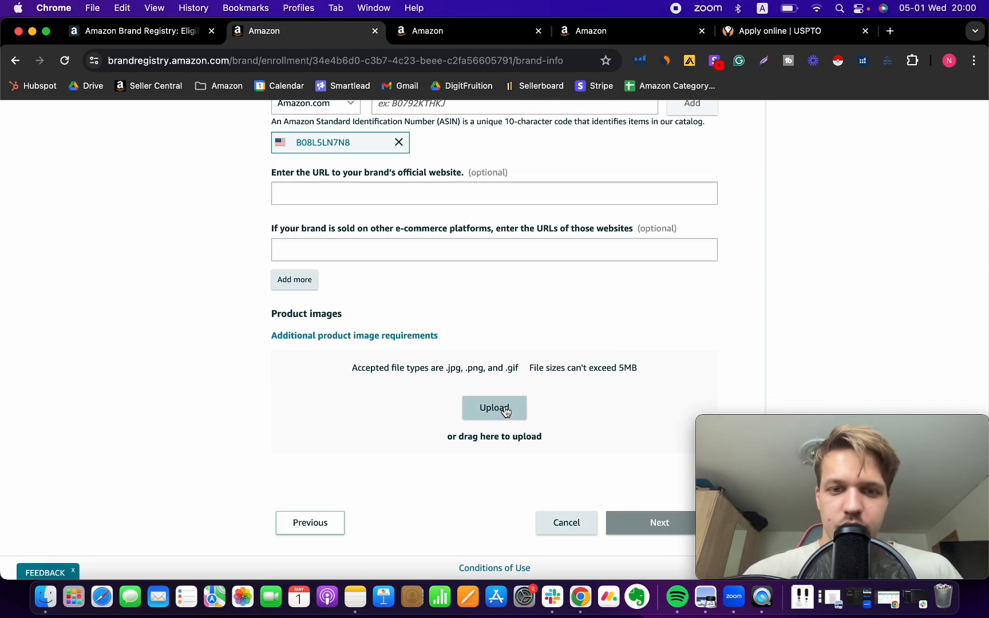
scroll(481, 287, "up", 6)
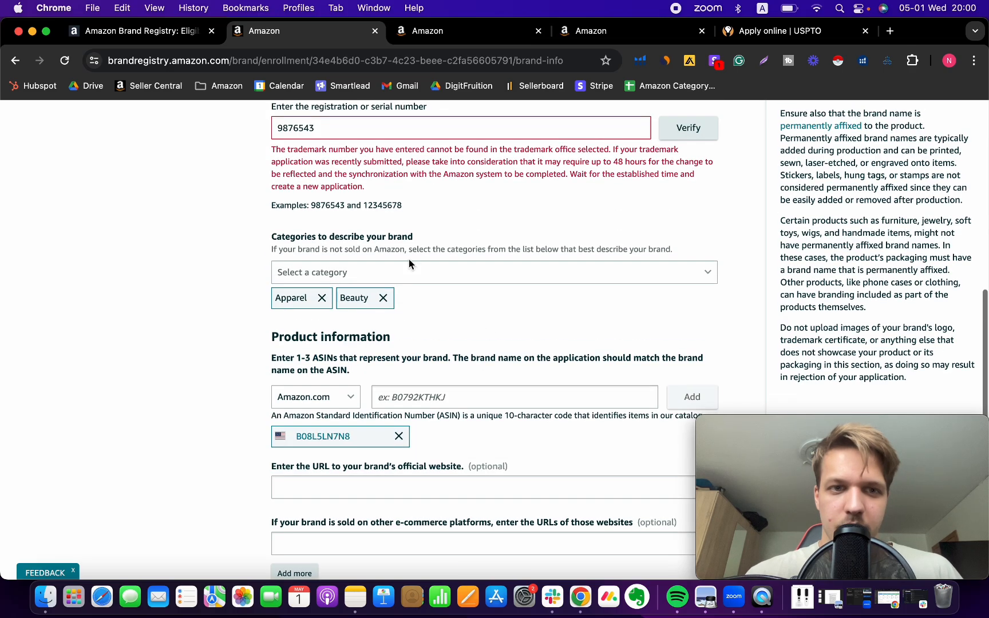
scroll(515, 355, "down", 5)
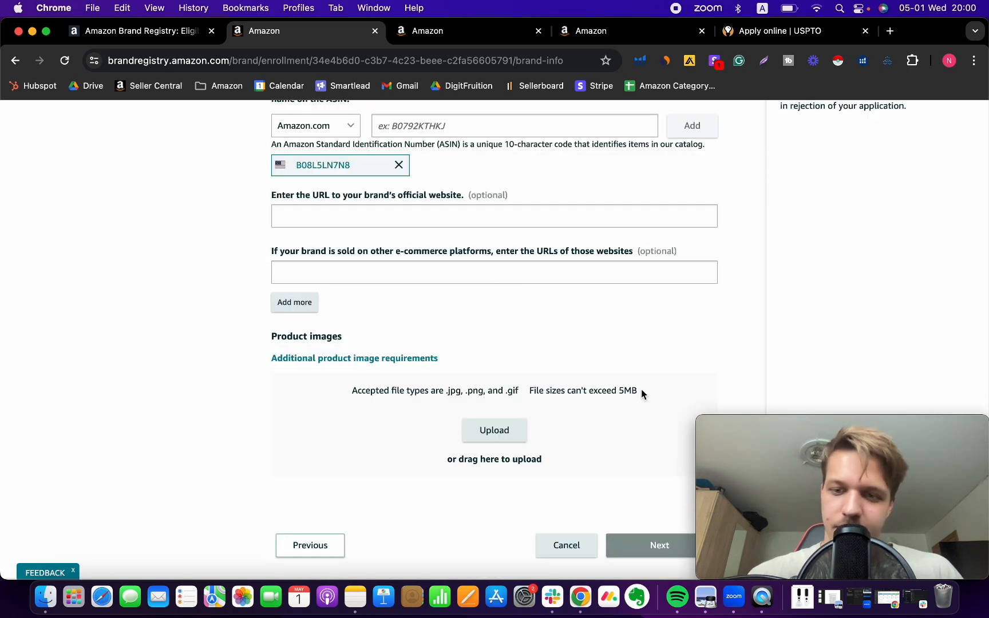
scroll(641, 393, "up", 1)
scroll(641, 393, "down", 2)
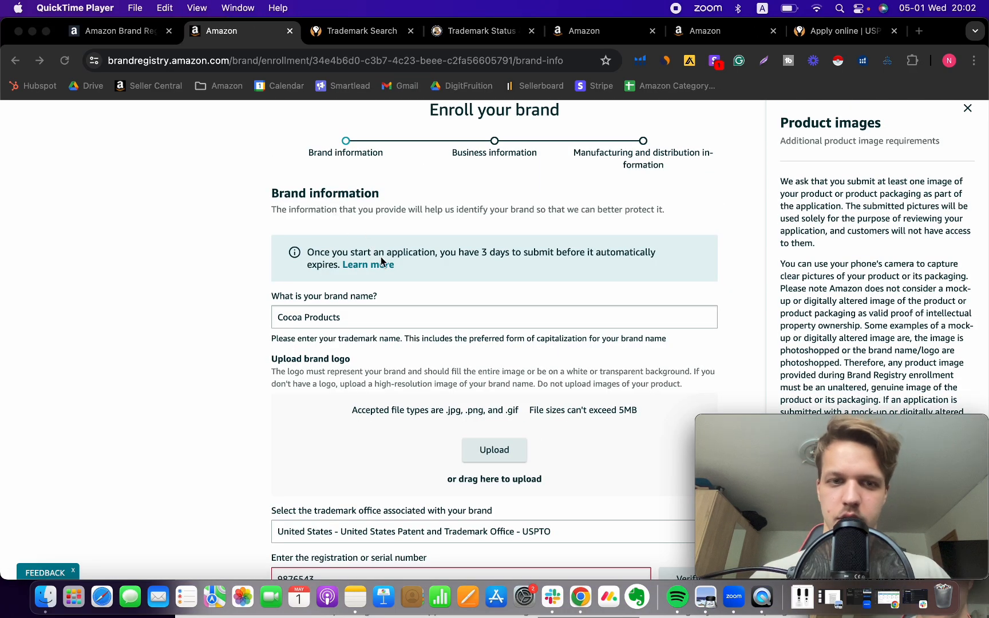
Check the trademark number field in the application, and run a web search for "trademark search" in the Trademark Search page's place
scroll(397, 276, "down", 4)
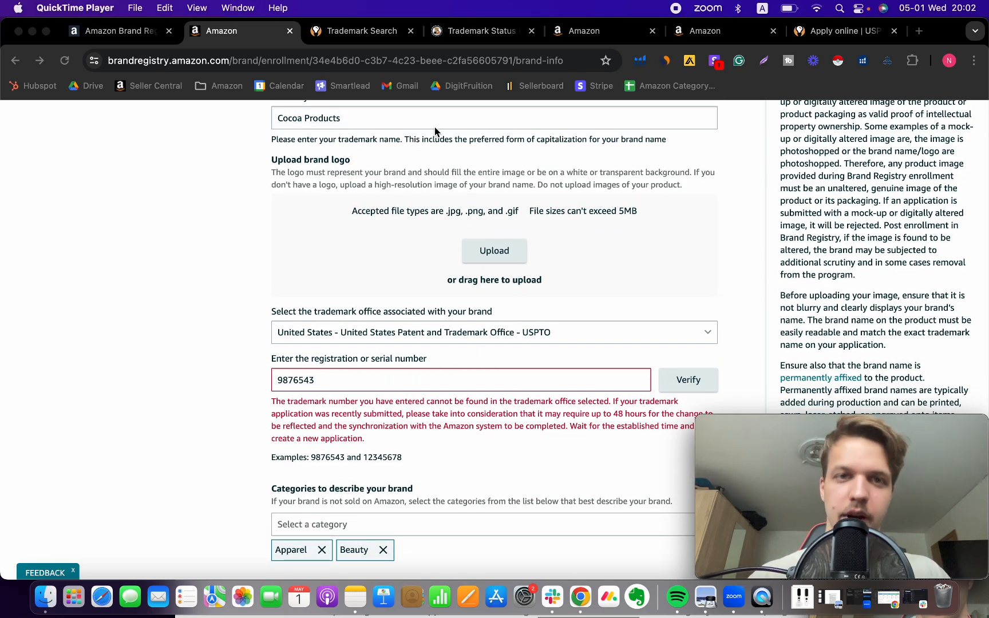
left_click(358, 33)
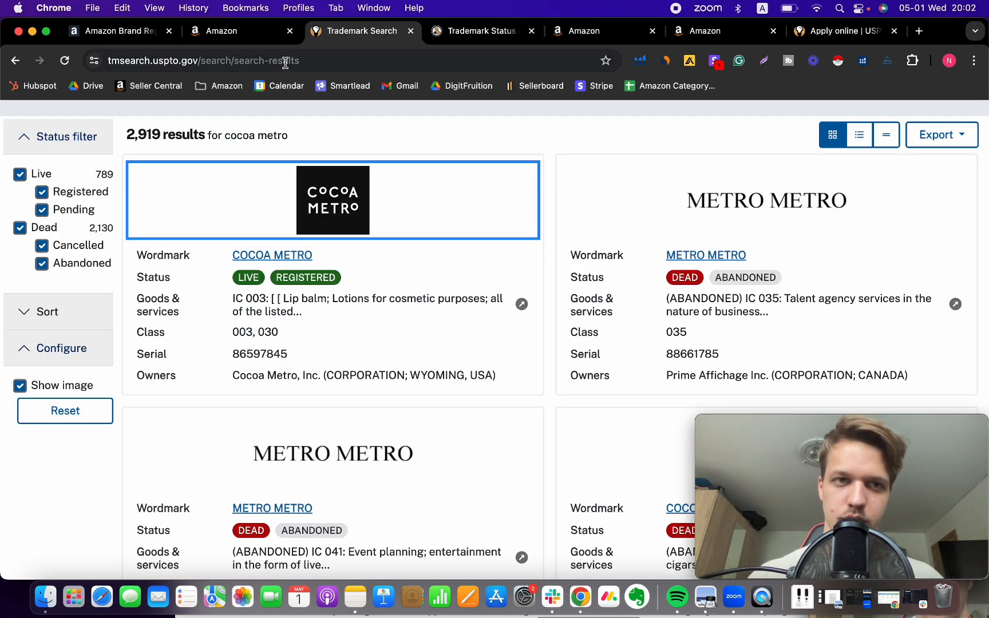
left_click(285, 61)
type("uspto")
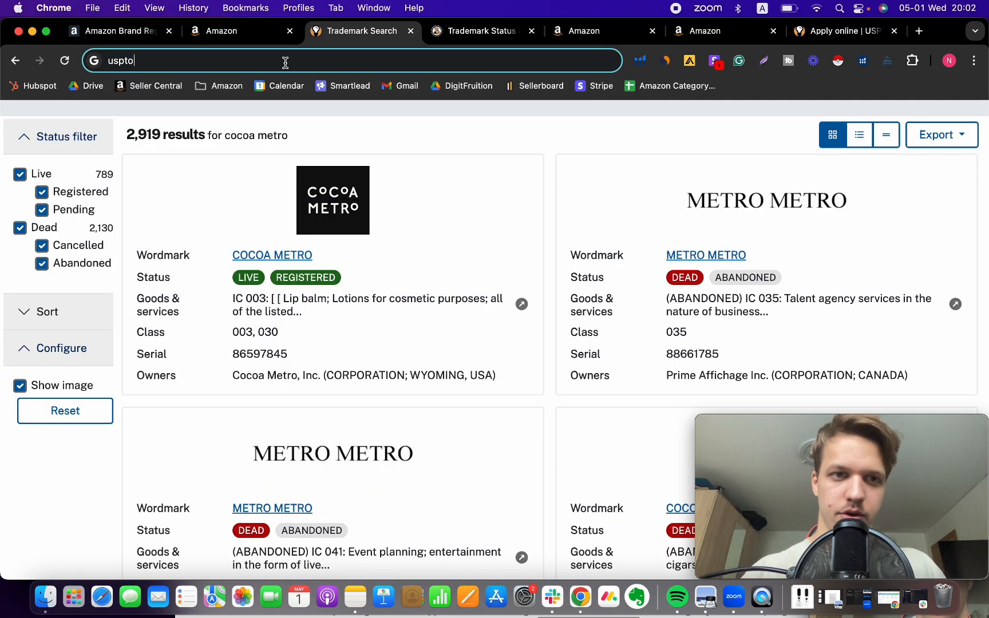
type("tea")
key("super+a")
type("trademark s")
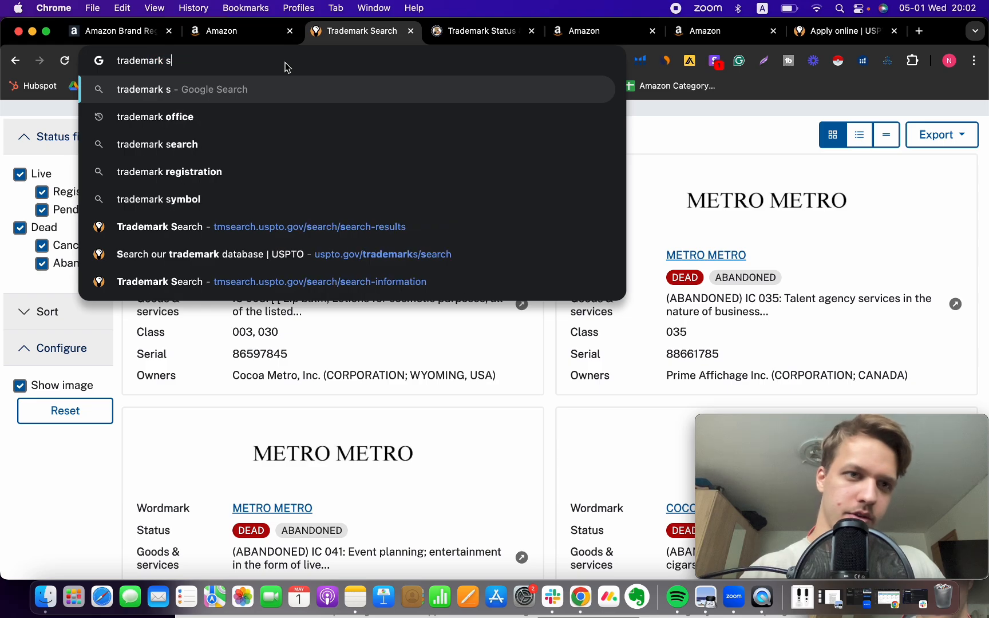
type("earch")
key("Return")
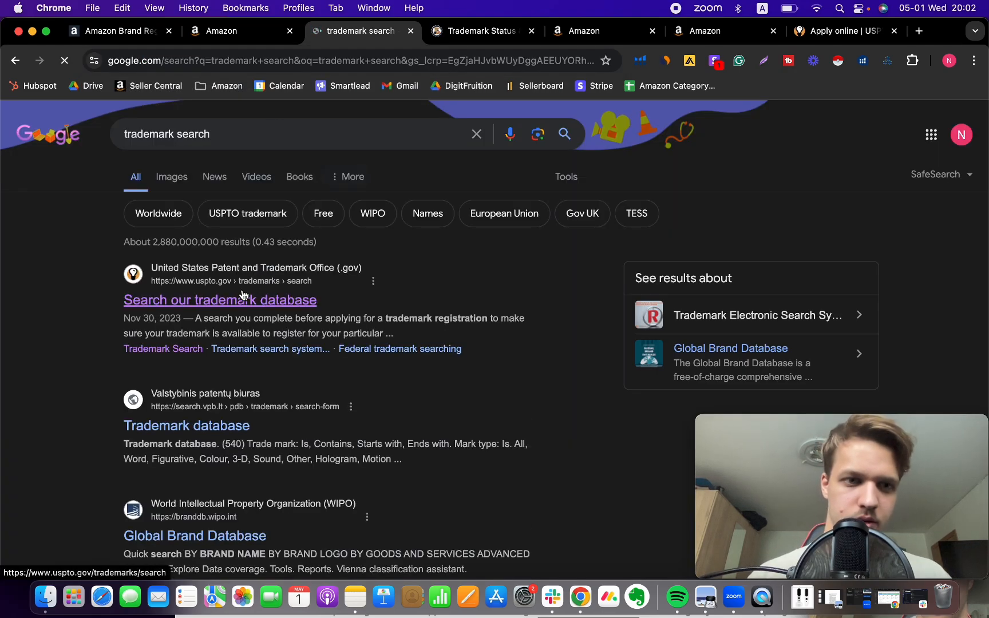
Open the USPTO trademark database page from the search results and go to its Trademark Search system
left_click(242, 295)
scroll(316, 312, "down", 1)
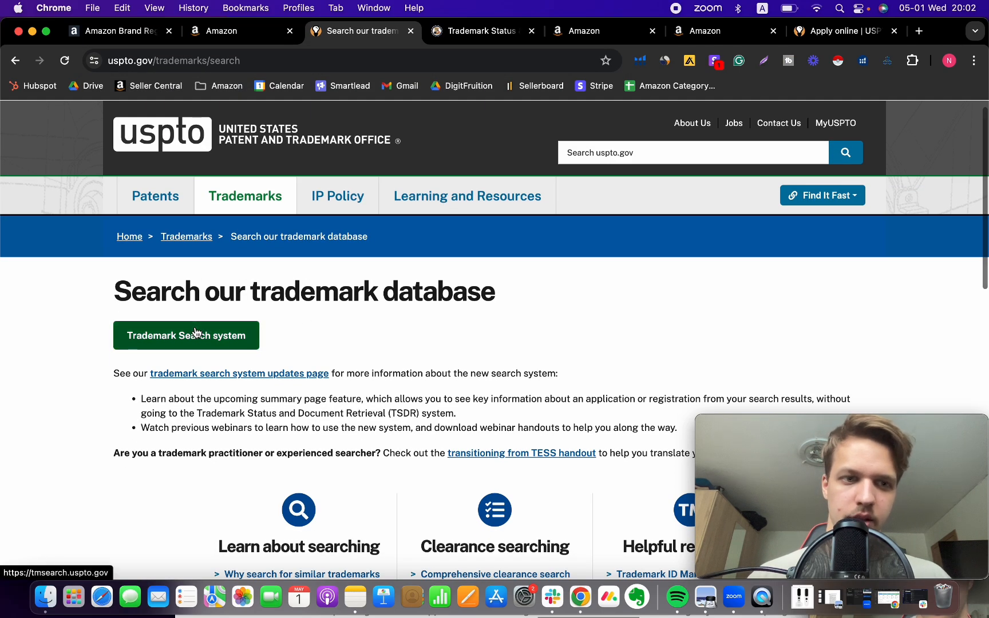
left_click(193, 341)
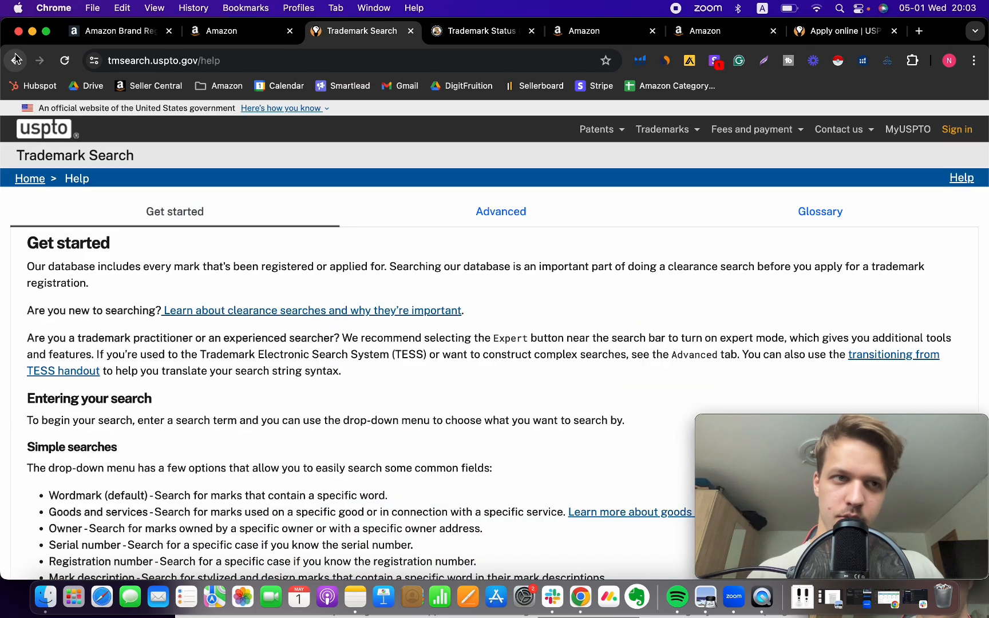
left_click(15, 59)
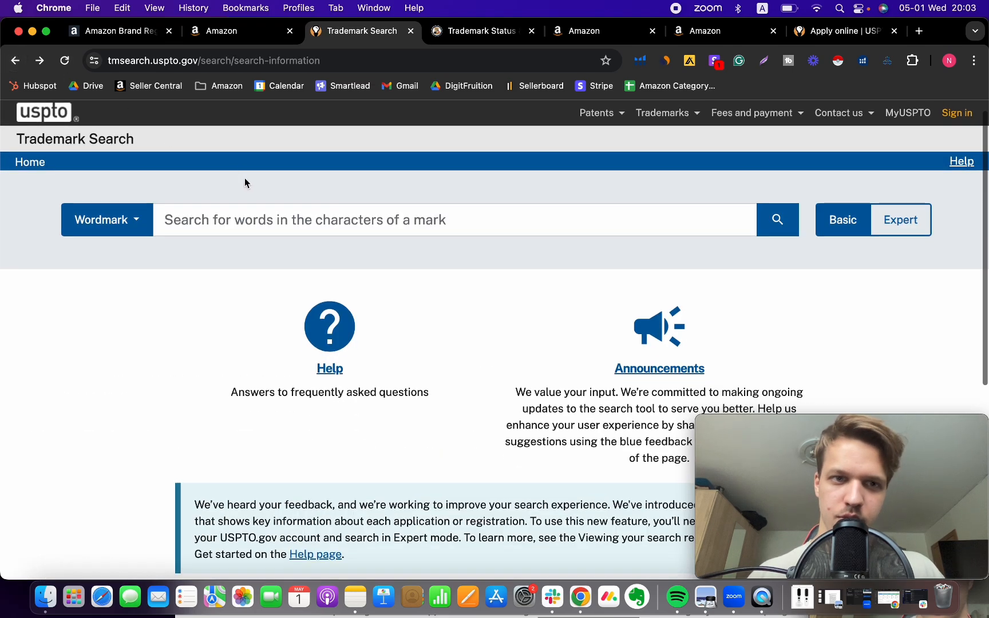
Search the USPTO trademark database for the wordmark "cocoa metro" and look through the results
left_click(270, 209)
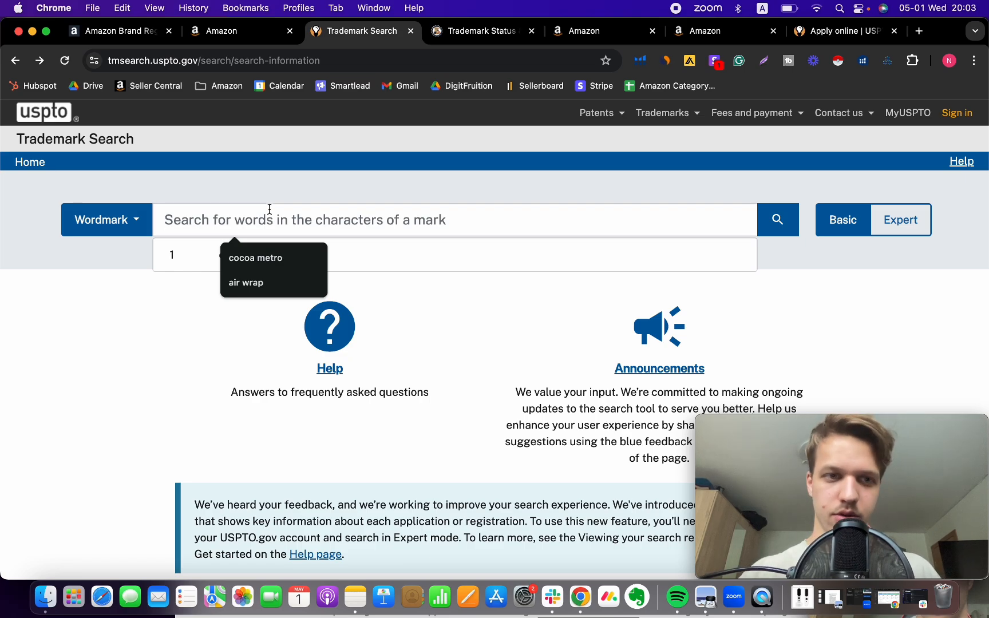
type("cocoa me")
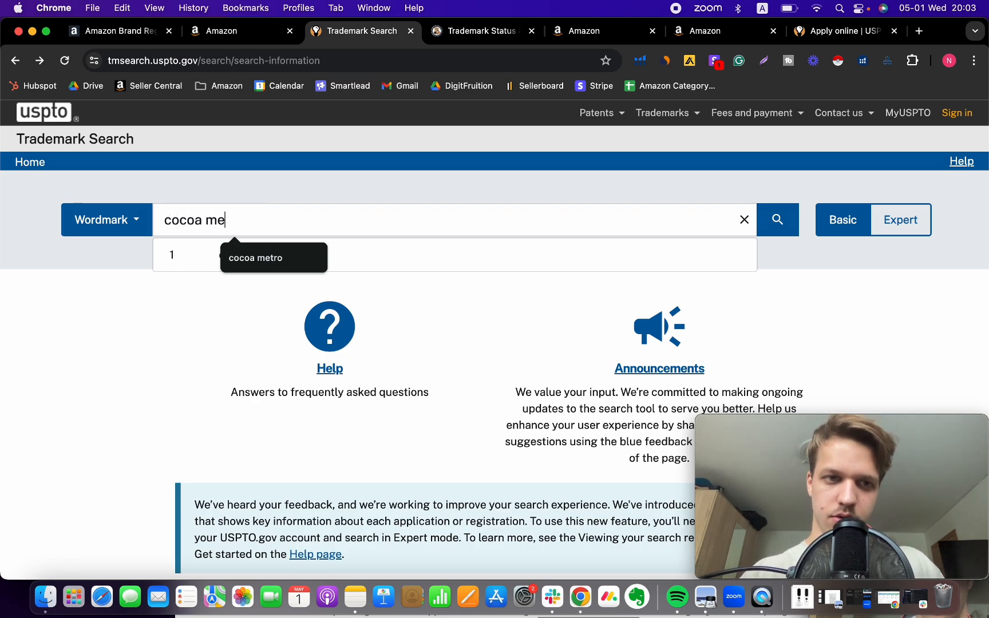
type("tro")
key("Return")
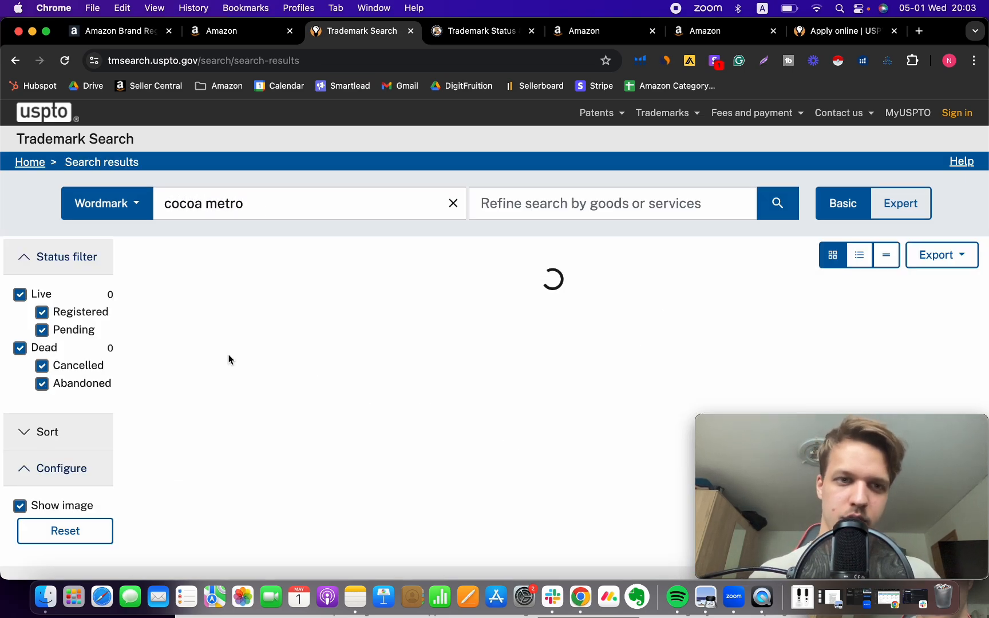
scroll(229, 355, "down", 3)
scroll(347, 387, "up", 1)
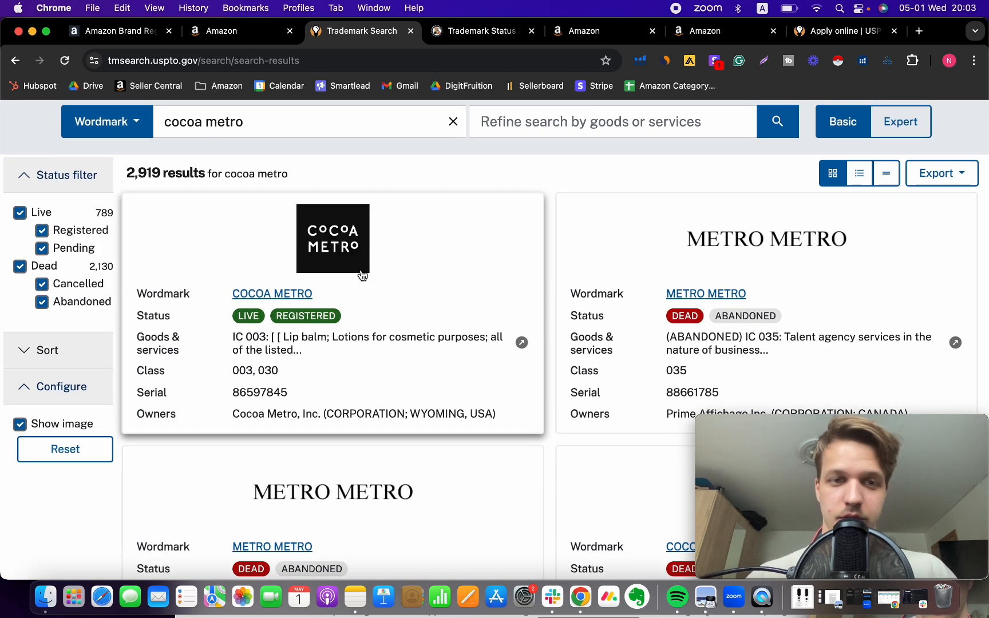
Open the COCOA METRO trademark record, highlight its US Registration Number, and return to the enrollment application
left_click(297, 300)
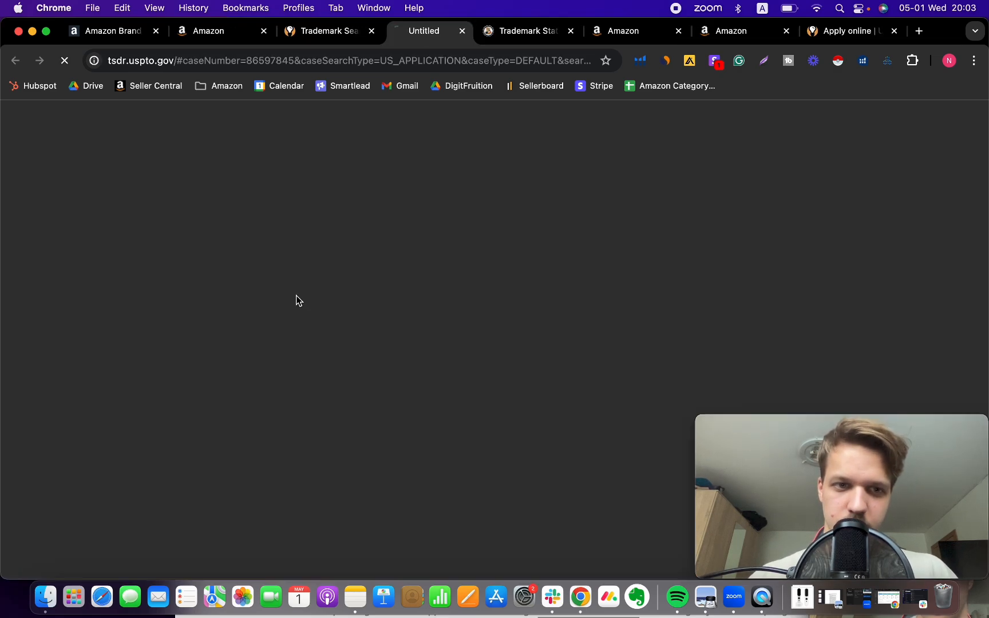
scroll(531, 294, "down", 2)
scroll(532, 294, "up", 2)
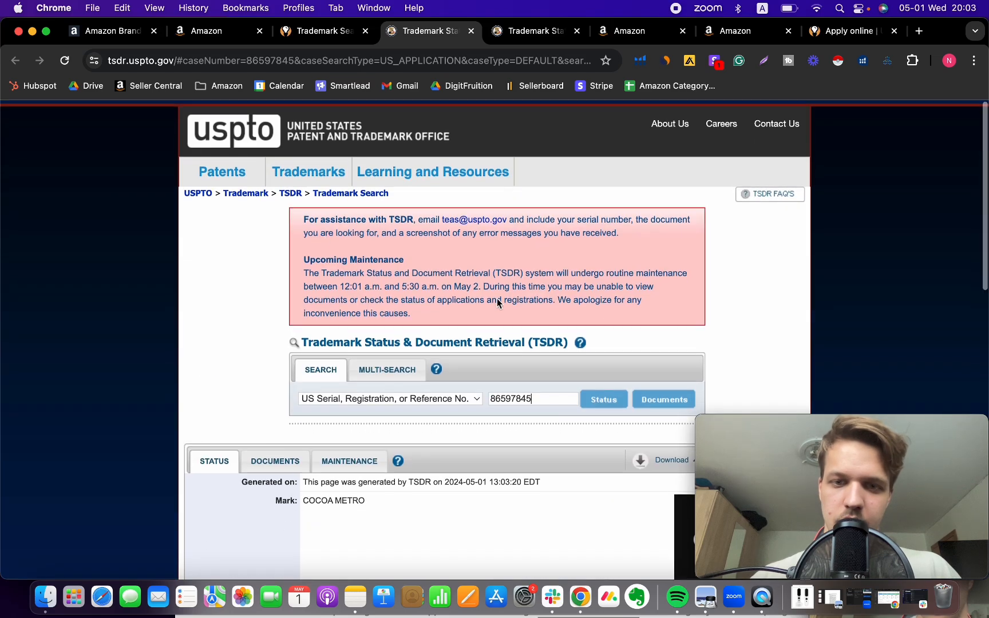
scroll(547, 338, "down", 6)
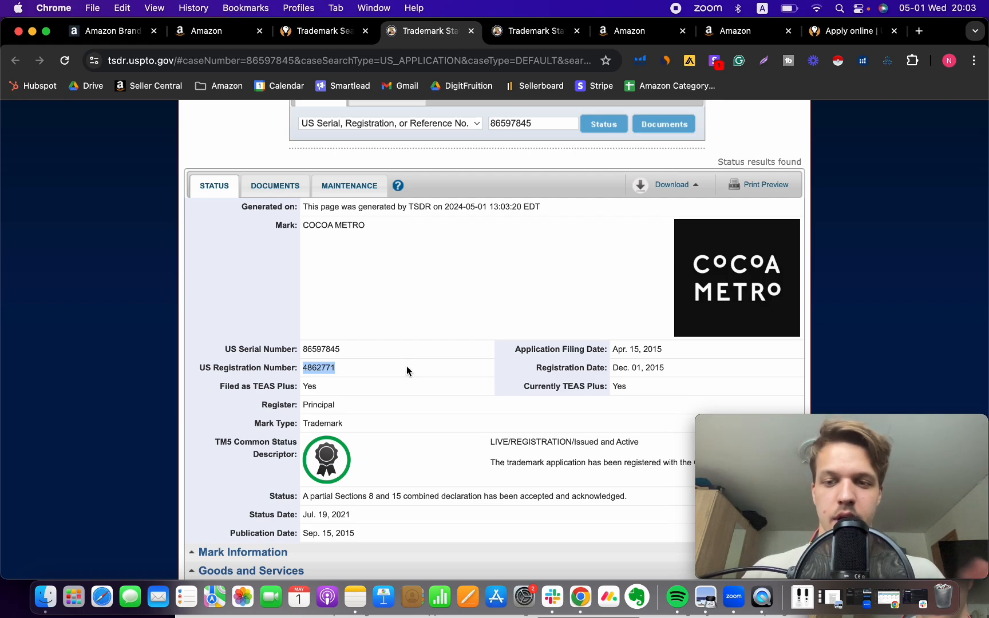
left_click(240, 32)
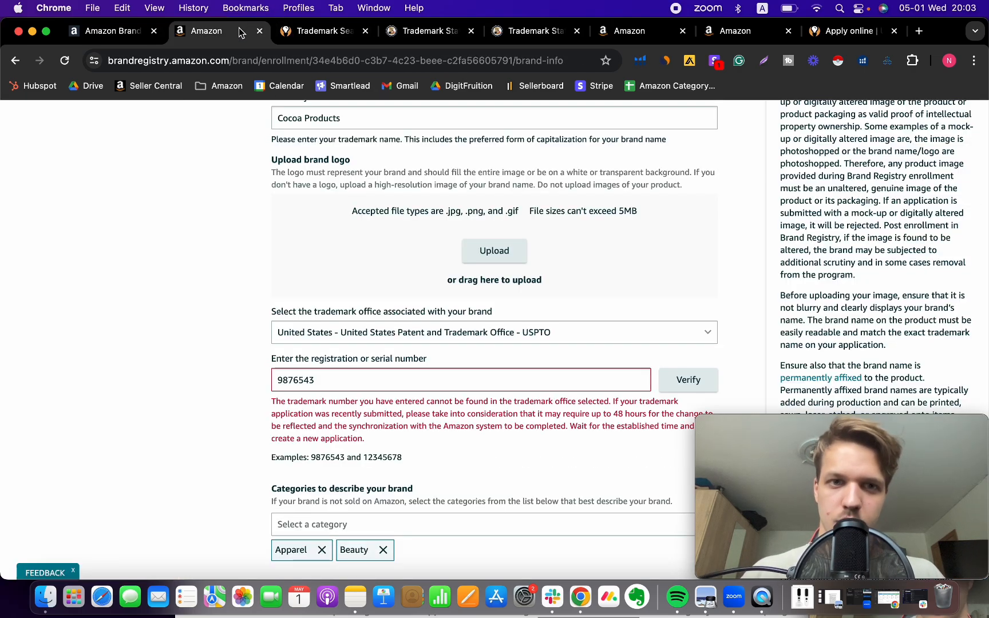
Replace the trademark number in the application with 4862771 and verify it against USPTO
double_click(378, 381)
key("super+v")
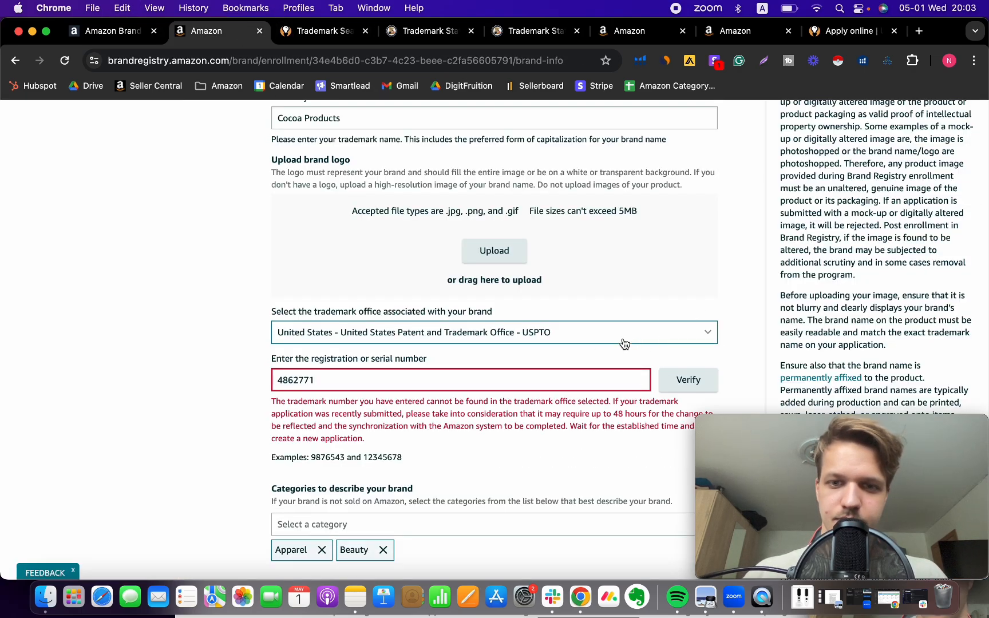
scroll(716, 346, "up", 1)
scroll(715, 347, "down", 2)
left_click(696, 342)
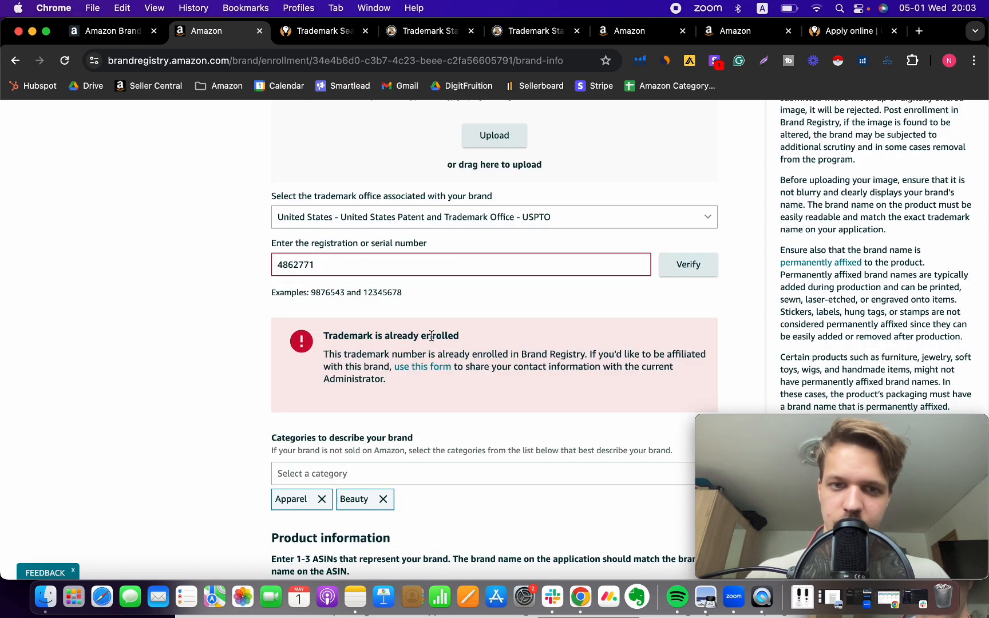
Check the METRO METRO trademark record and its US Serial Number at USPTO, and return to the enrollment application
left_click(339, 38)
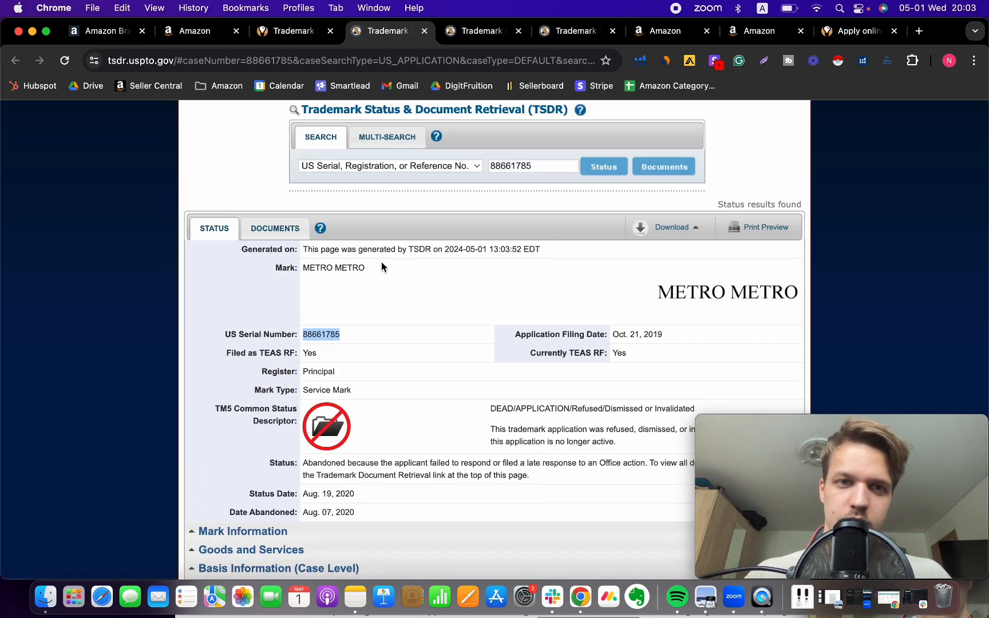
scroll(382, 262, "up", 5)
left_click(282, 28)
left_click(202, 31)
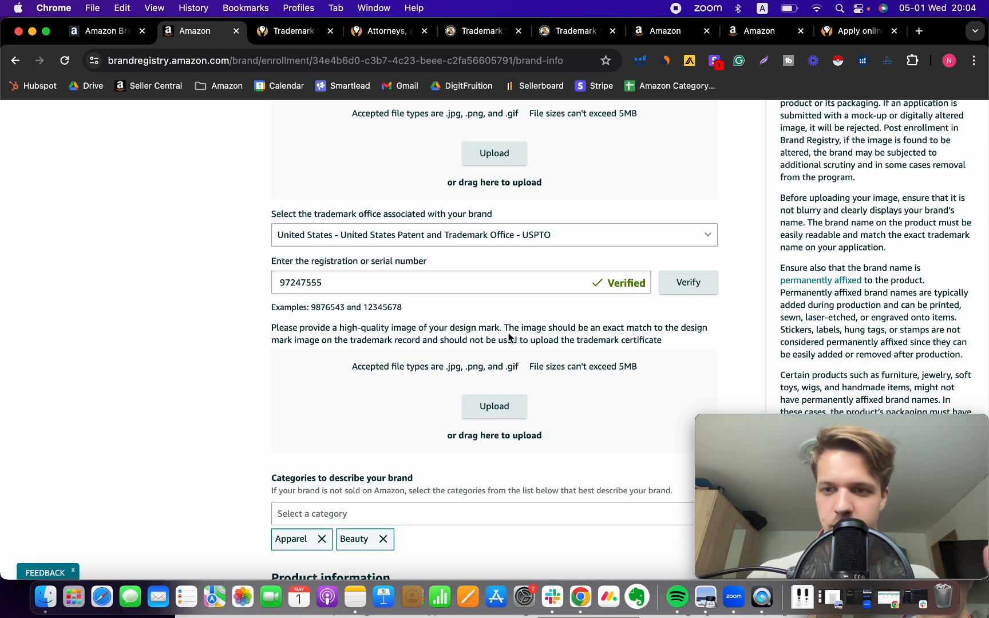
Upload the DigitFruition logo as the design mark image for trademark 97247555
scroll(458, 297, "down", 2)
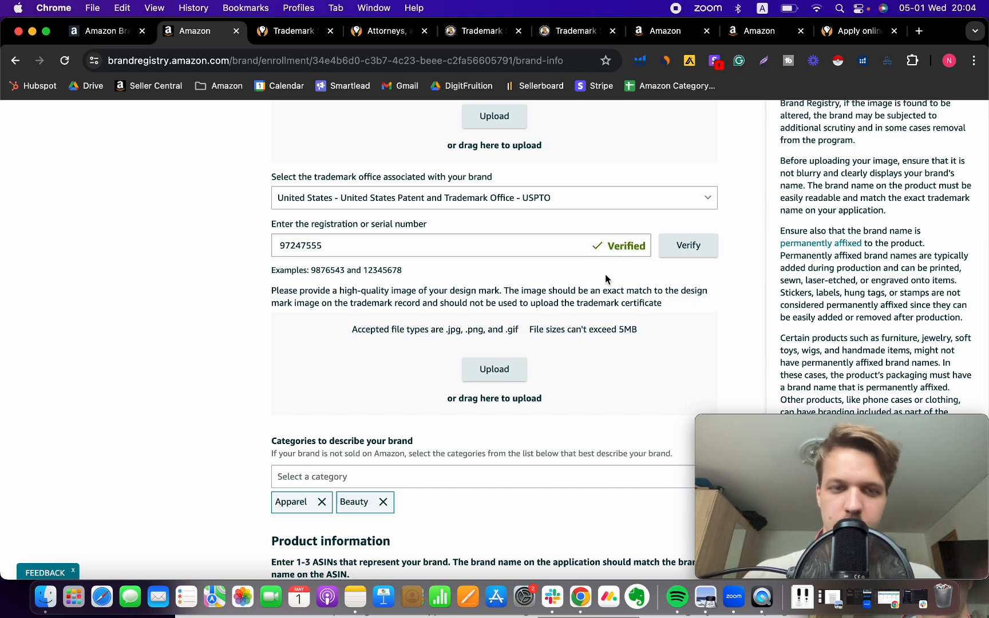
scroll(573, 269, "down", 1)
scroll(627, 208, "up", 3)
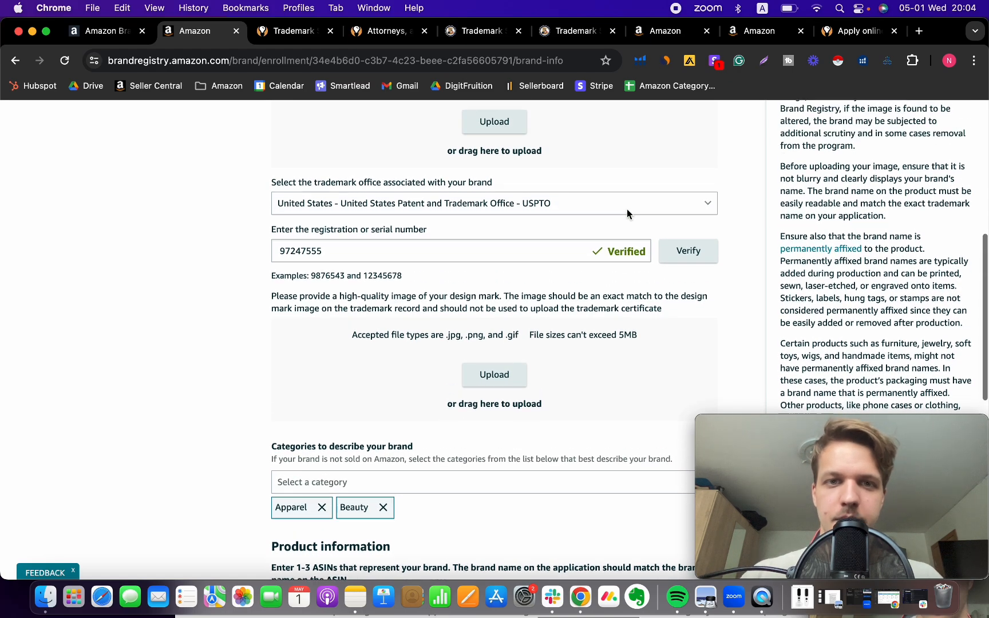
scroll(549, 343, "down", 5)
left_click(496, 287)
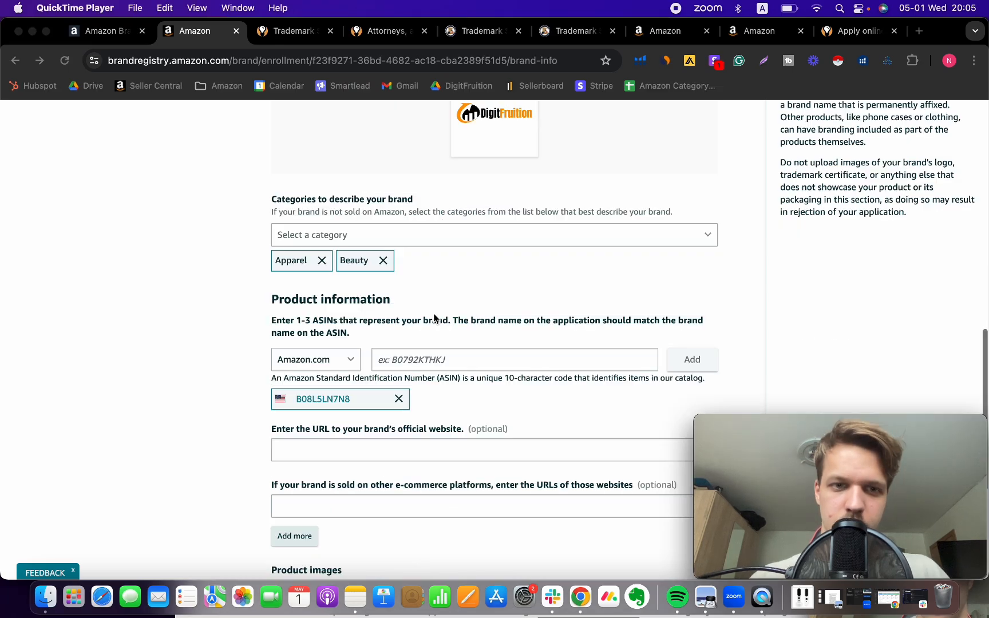
Review the product information and try to continue past the brand information without adding a product image
scroll(387, 321, "down", 6)
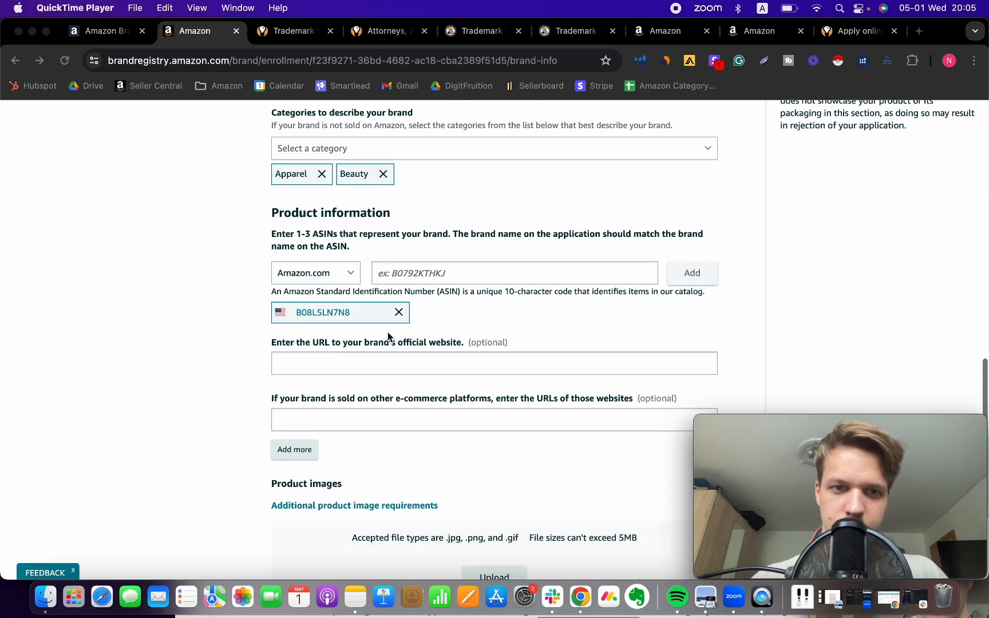
scroll(388, 333, "down", 3)
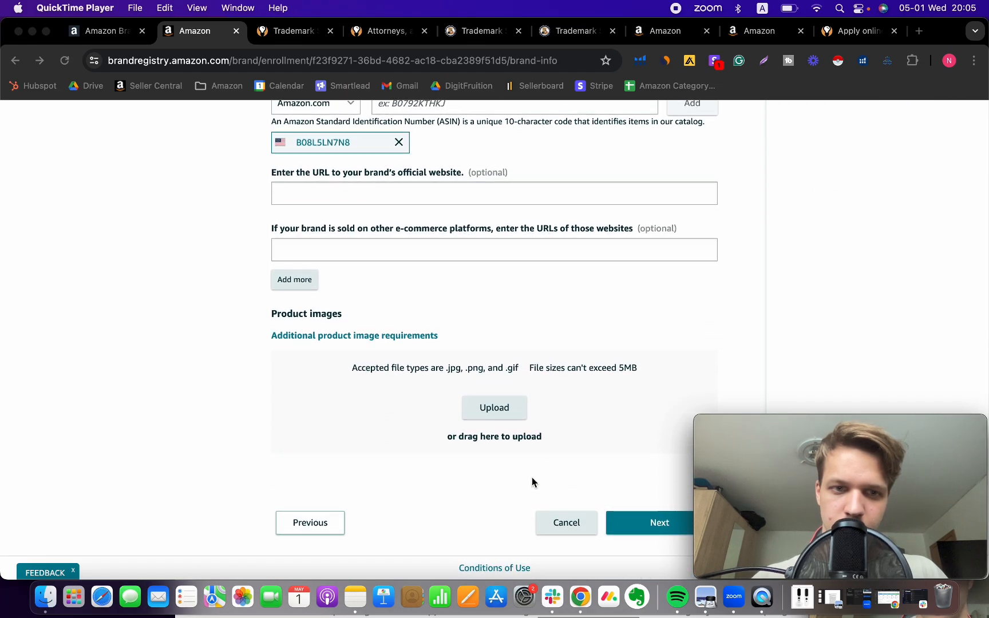
left_click(648, 526)
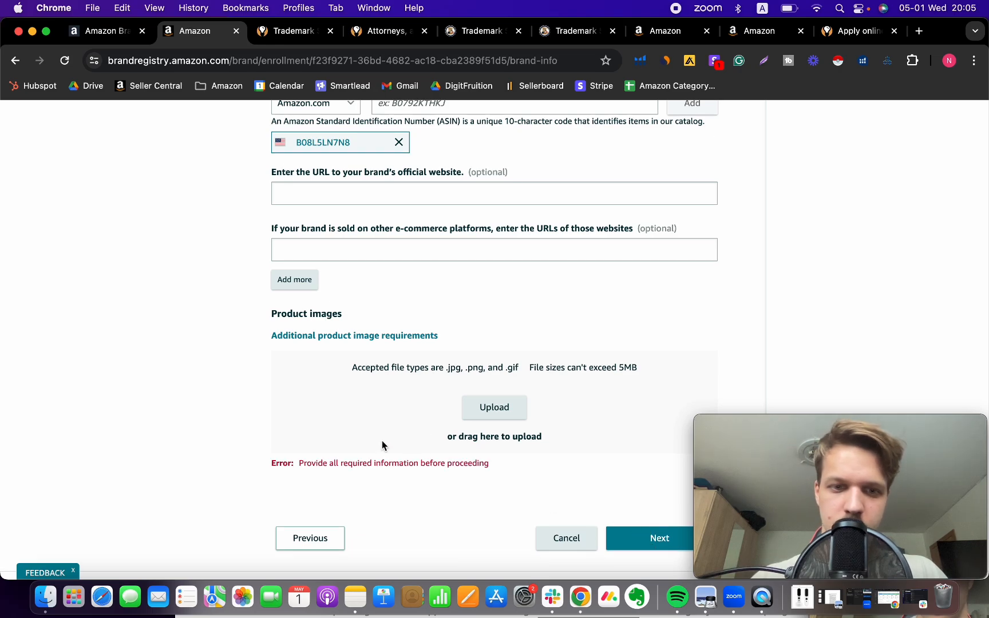
Upload 5000 K (1).png from the Downloads folder as the product image and continue to the business information
left_click(502, 410)
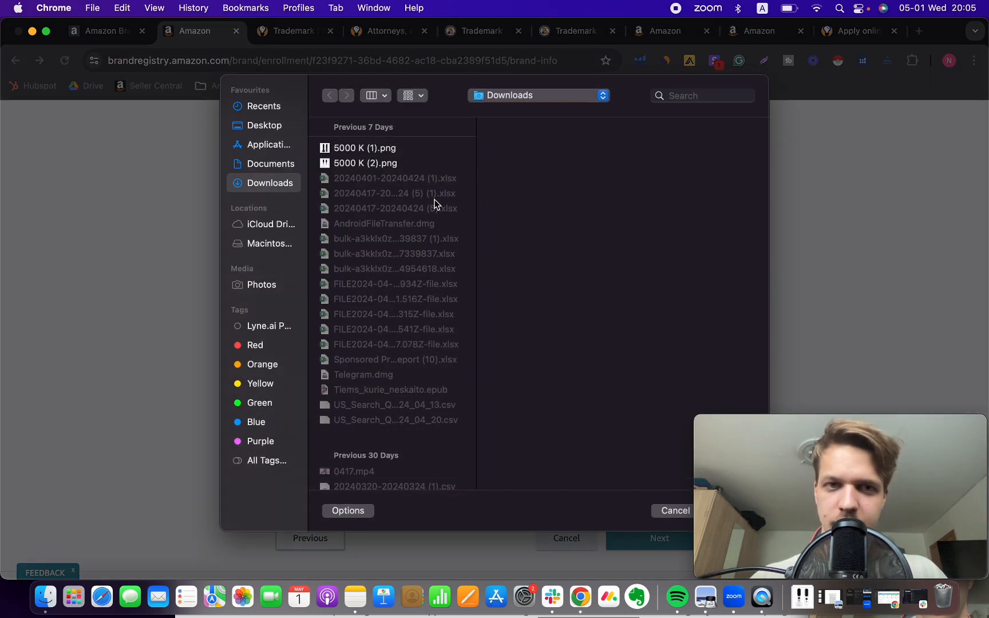
left_click(365, 148)
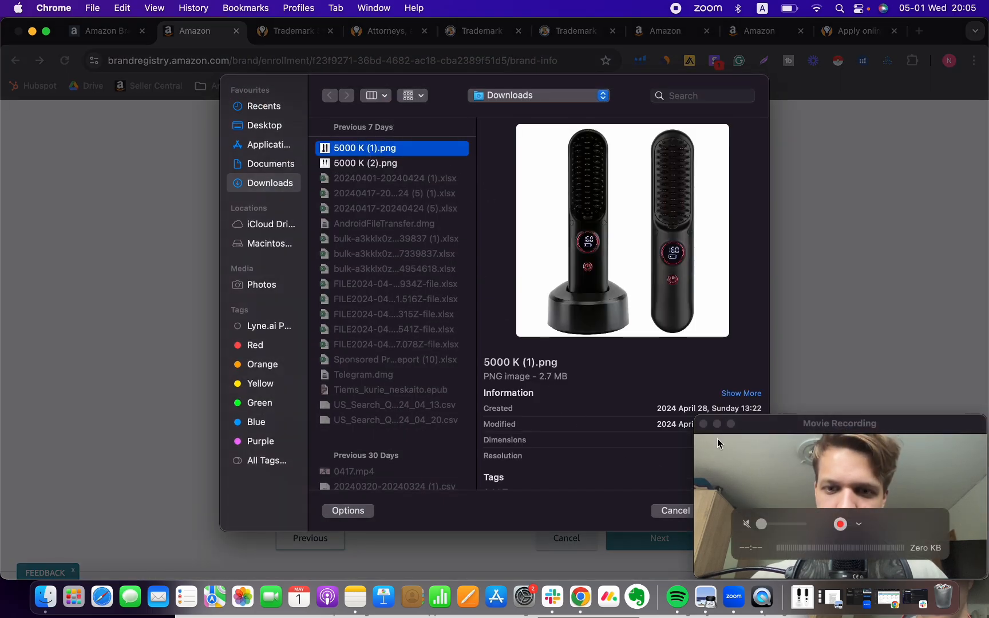
left_click_drag(766, 428, 740, 433)
left_click(730, 509)
left_click(730, 511)
left_click(651, 394)
scroll(651, 394, "down", 3)
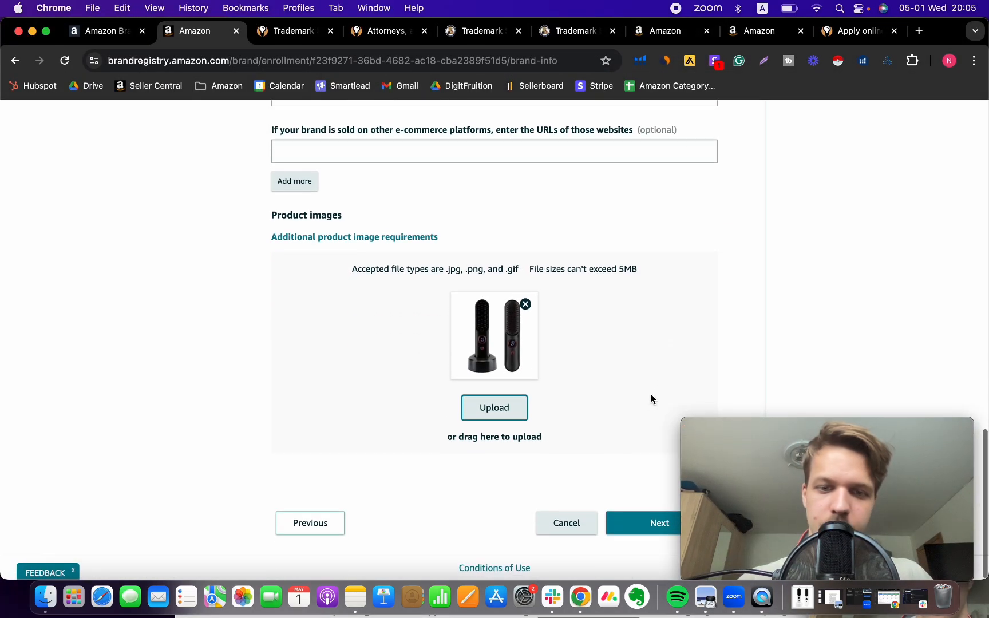
left_click(650, 524)
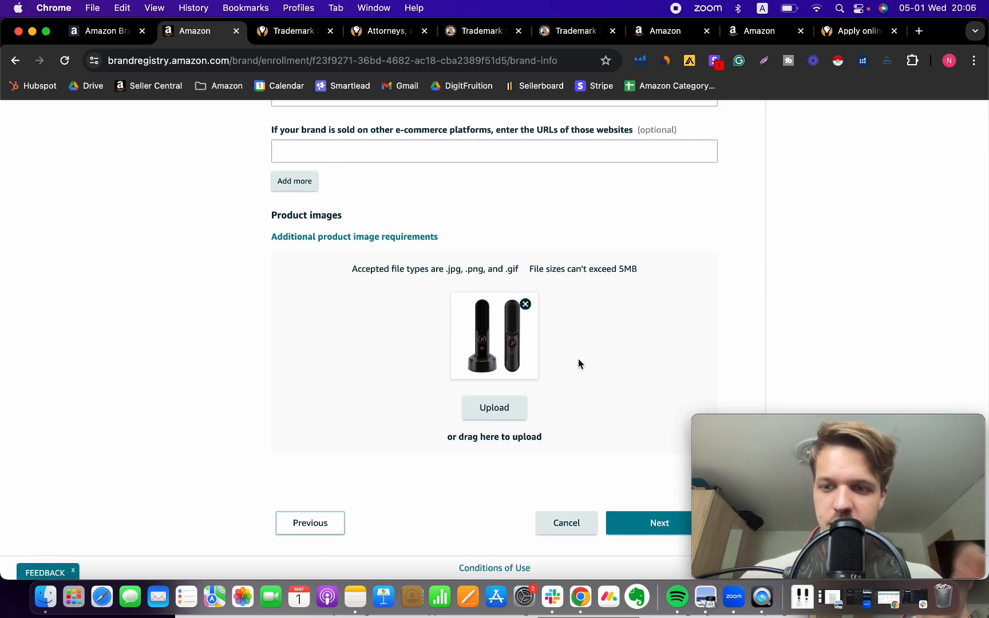
left_click(627, 524)
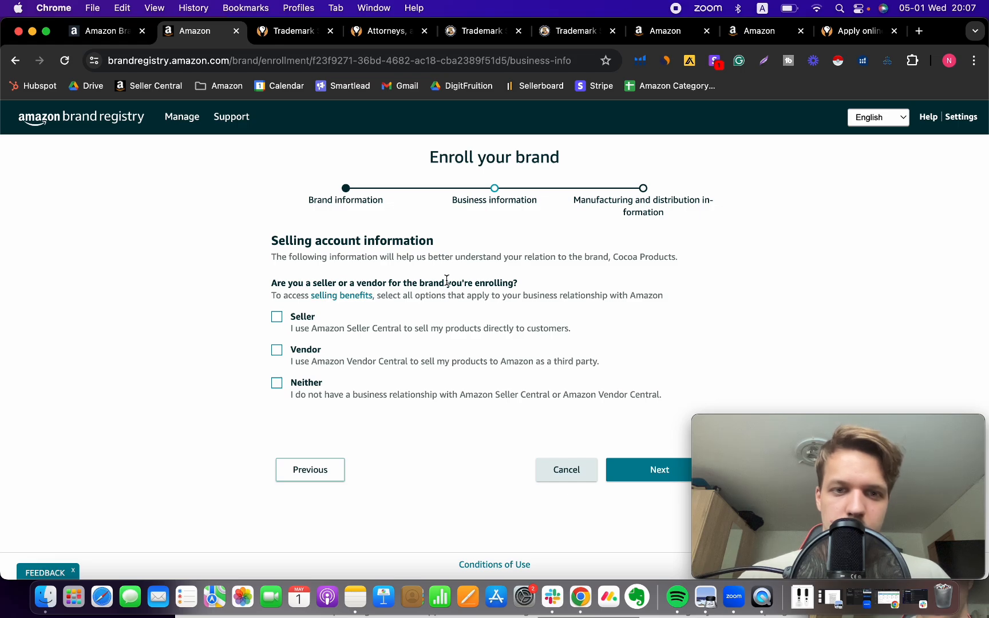
Identify as a Seller for the brand, and look over the selling accounts and the Vendor and Neither options
left_click(276, 321)
scroll(324, 345, "down", 1)
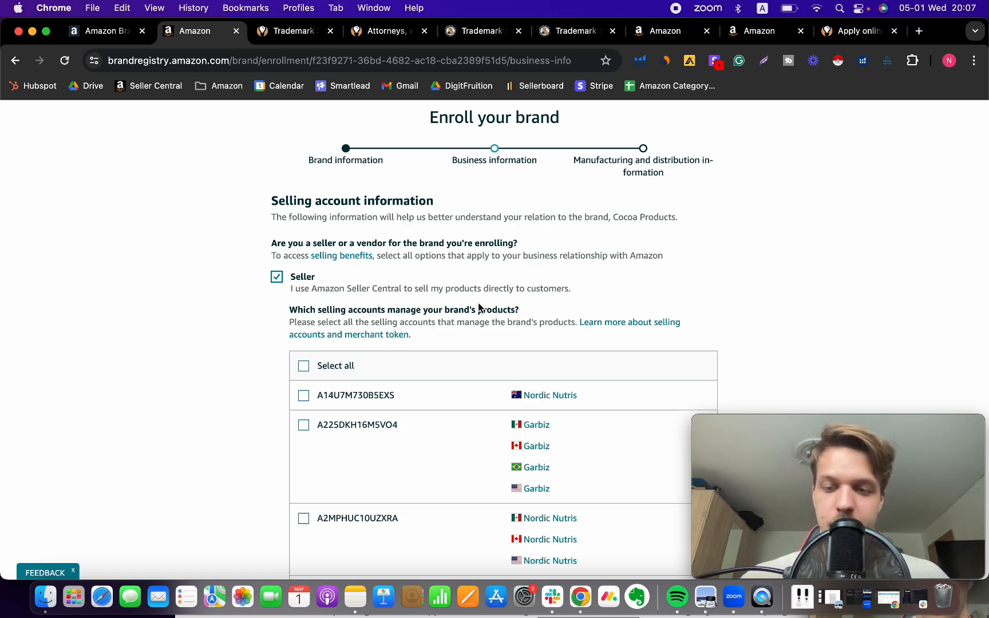
scroll(478, 309, "down", 1)
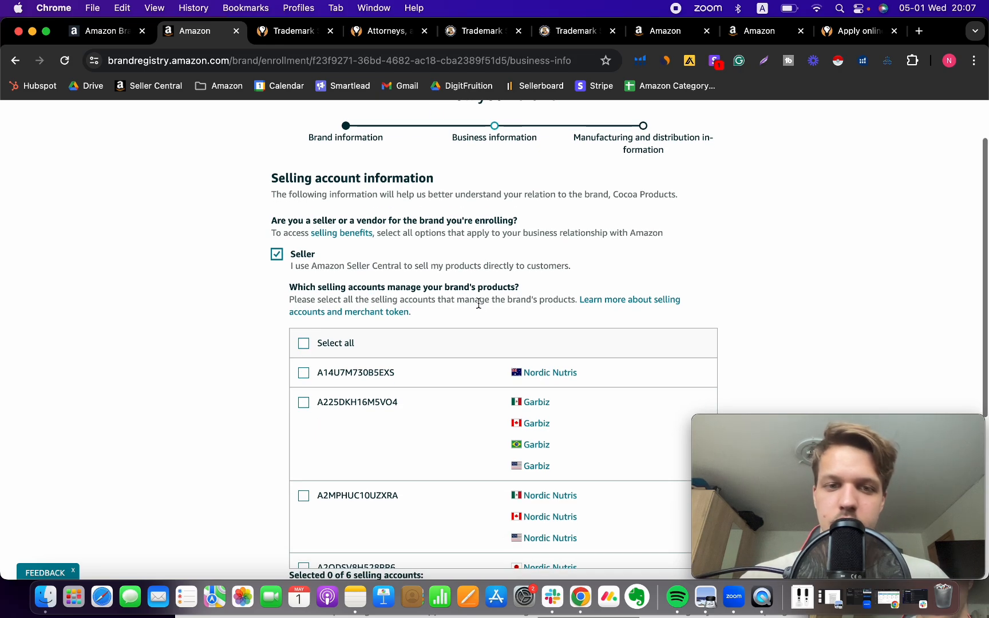
scroll(479, 304, "down", 5)
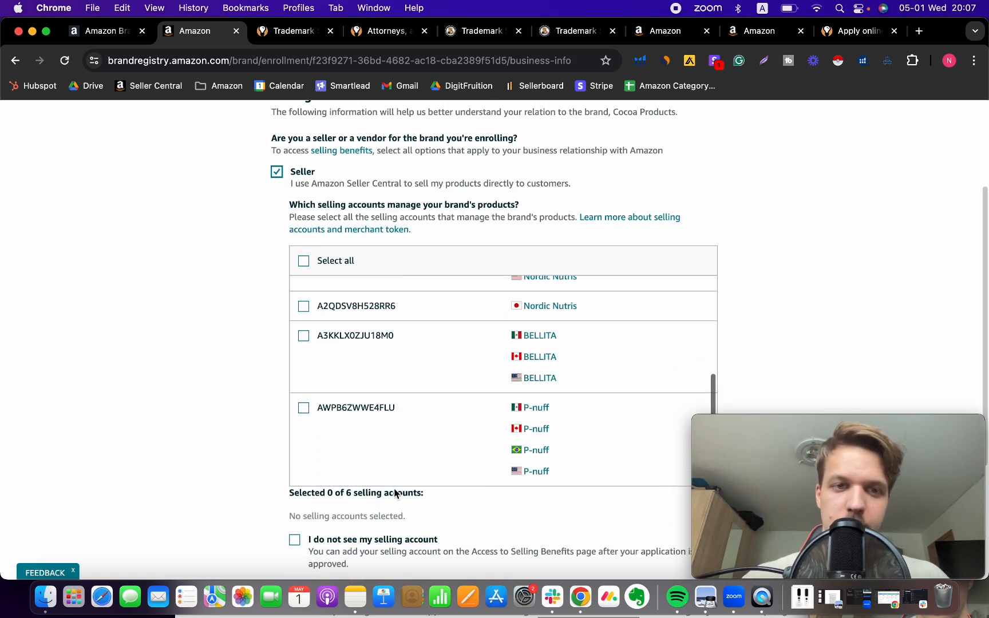
scroll(408, 365, "up", 4)
scroll(335, 425, "down", 6)
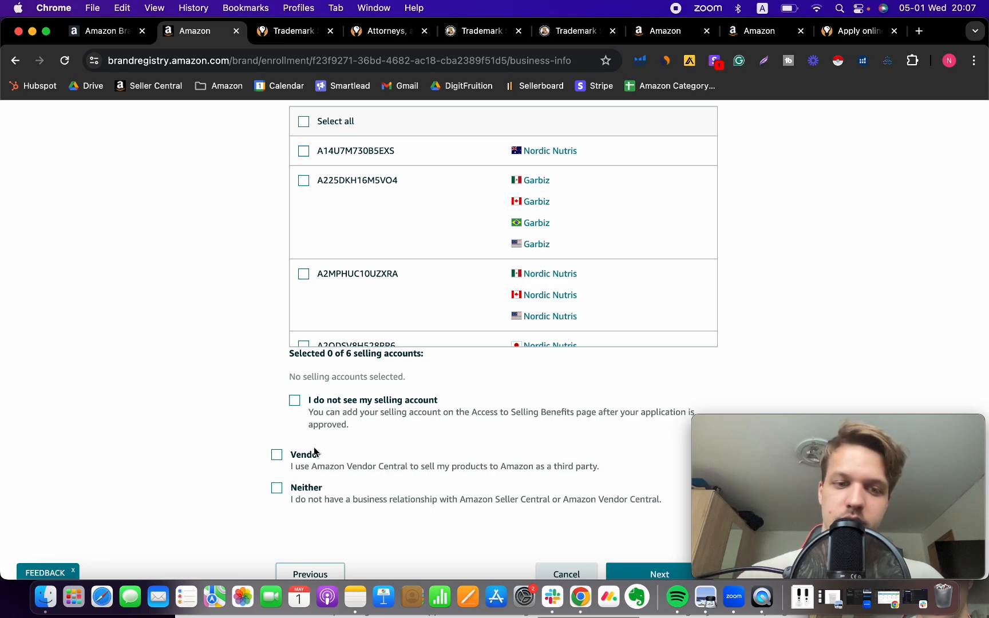
scroll(331, 467, "up", 8)
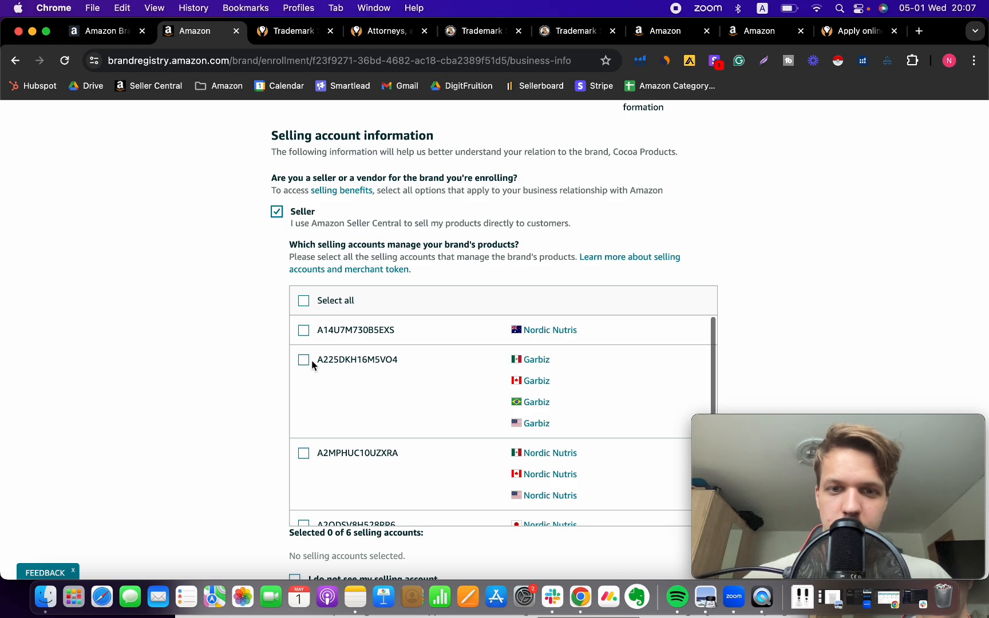
Examine which store names and marketplaces belong to each listed selling account
scroll(415, 382, "down", 1)
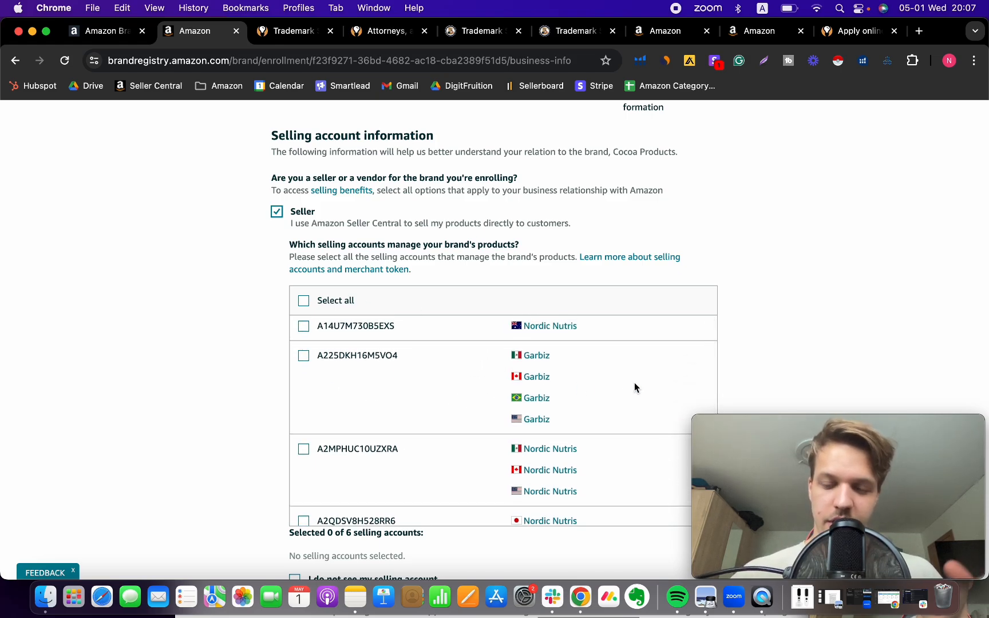
scroll(498, 463, "down", 5)
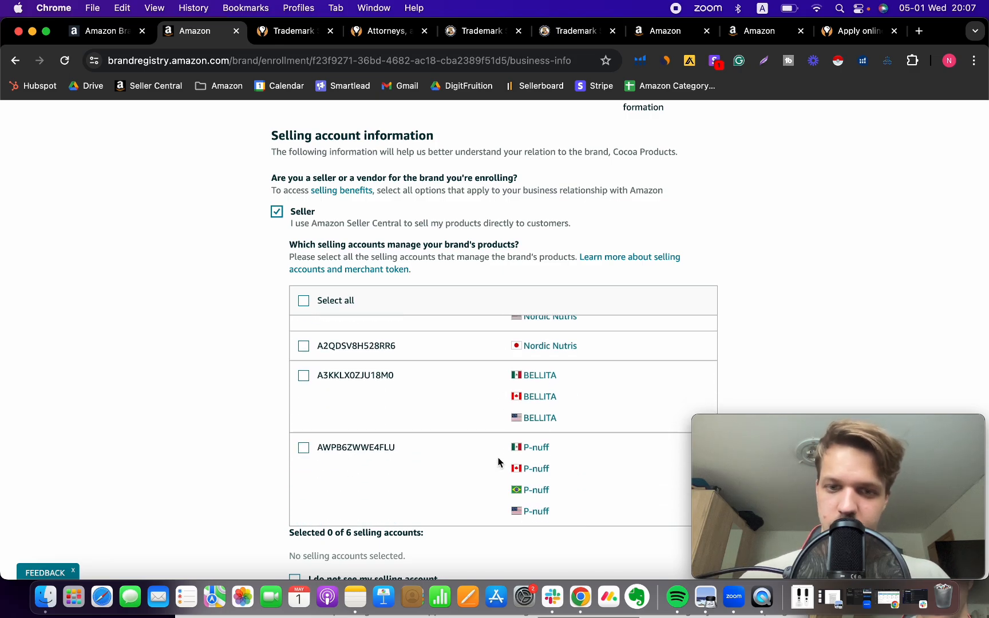
scroll(498, 462, "up", 8)
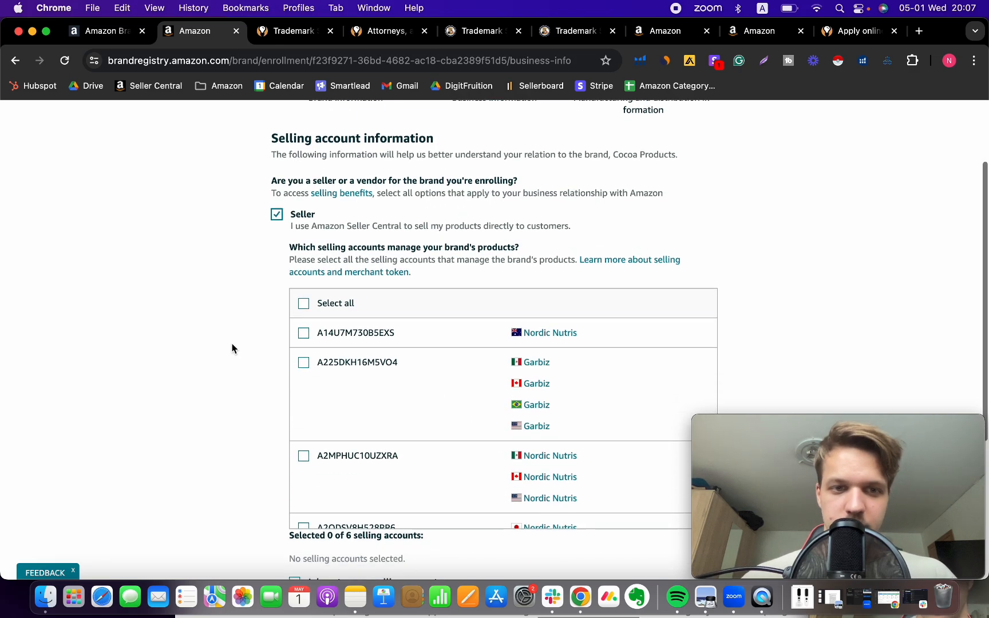
scroll(286, 340, "down", 1)
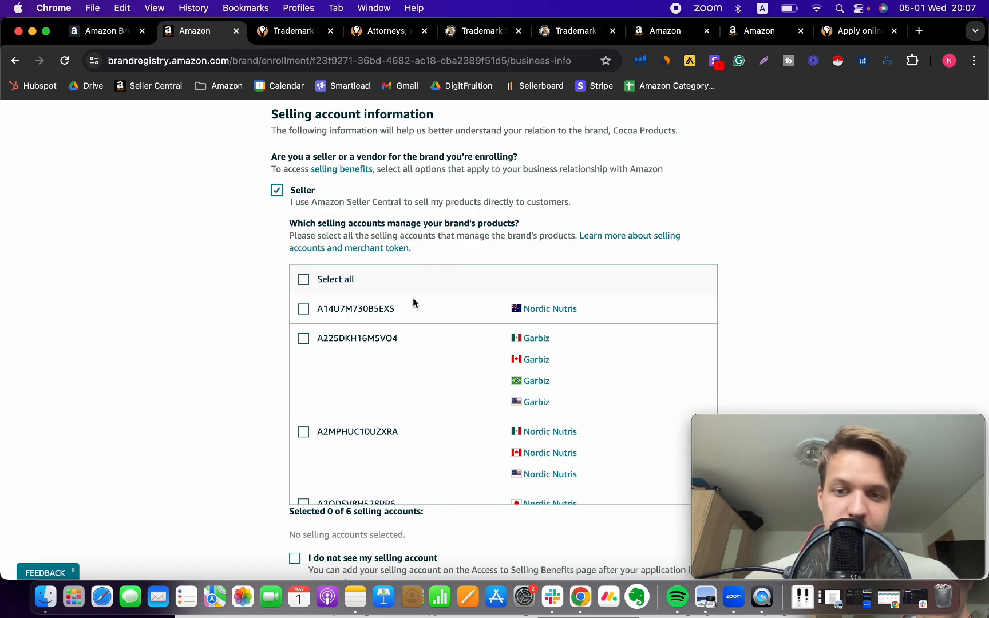
scroll(259, 323, "down", 1)
scroll(449, 320, "down", 2)
scroll(306, 313, "up", 2)
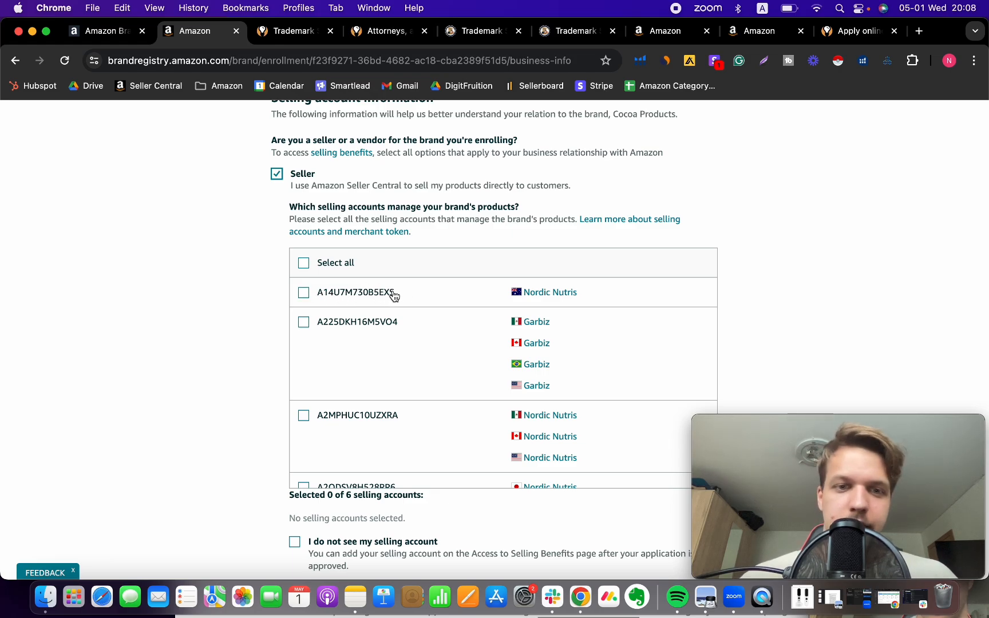
Select the Australian Nordic Nutris selling account and continue to the manufacturing and distribution information
scroll(312, 292, "down", 4)
left_click(304, 168)
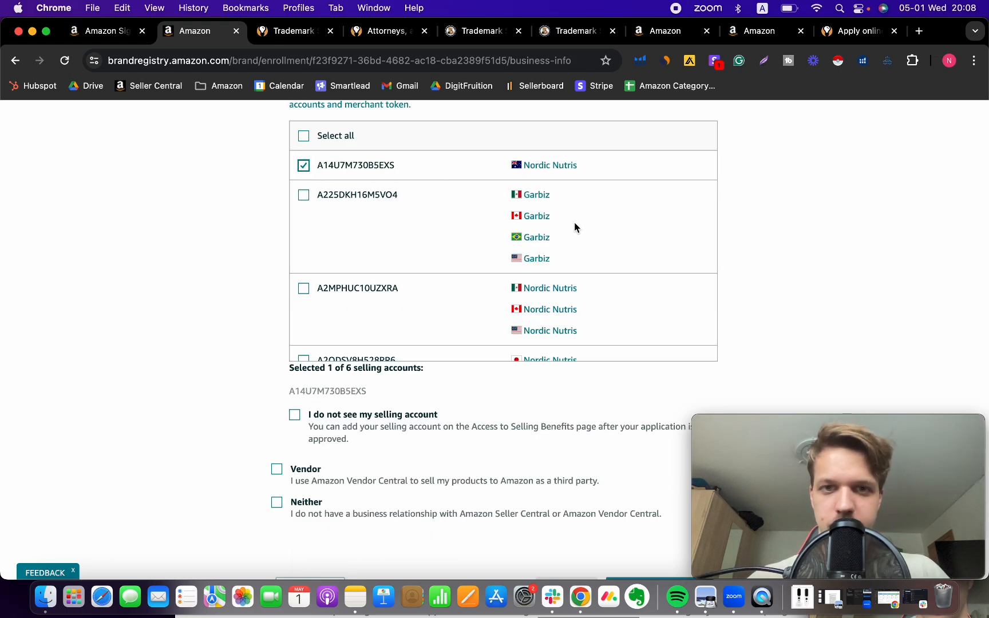
scroll(608, 260, "up", 3)
scroll(489, 325, "down", 3)
scroll(490, 326, "up", 3)
scroll(629, 513, "down", 3)
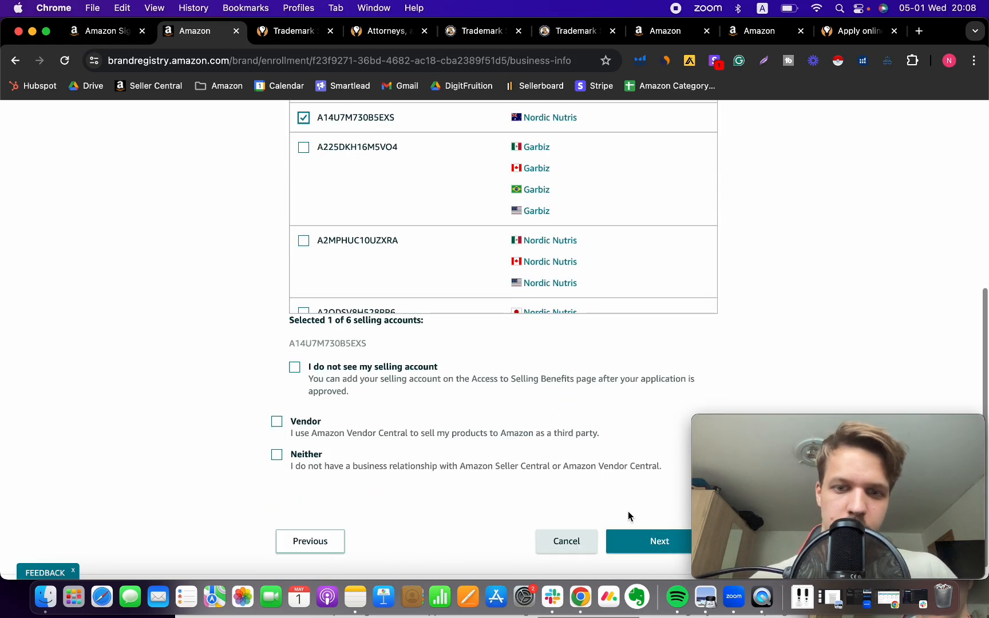
left_click(656, 543)
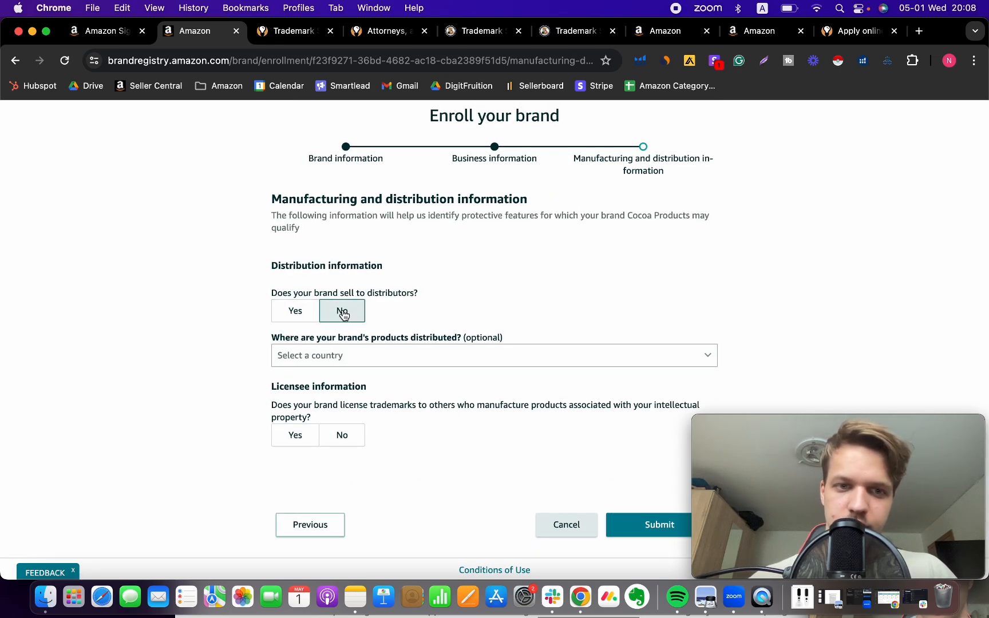
Try Yes for selling to distributors, settle on No, and look at the optional distribution country list without choosing any
left_click(313, 322)
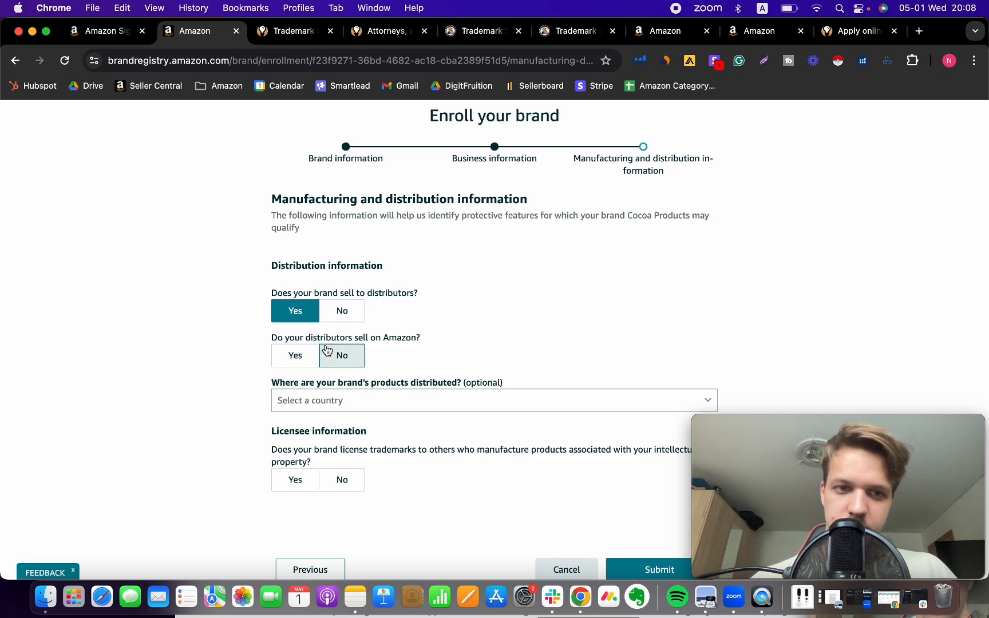
left_click(302, 359)
left_click(341, 312)
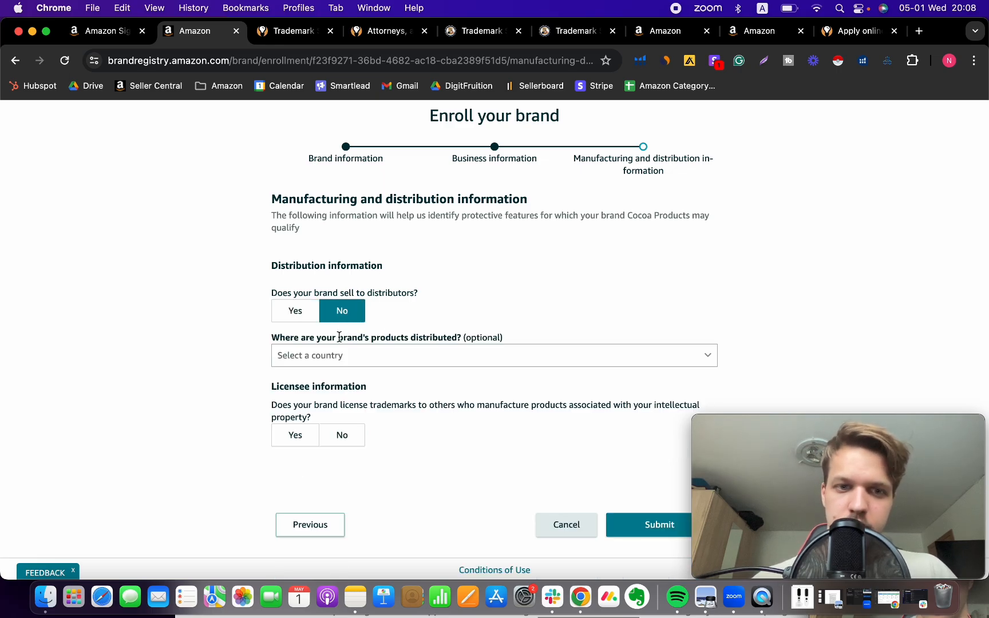
scroll(535, 372, "down", 1)
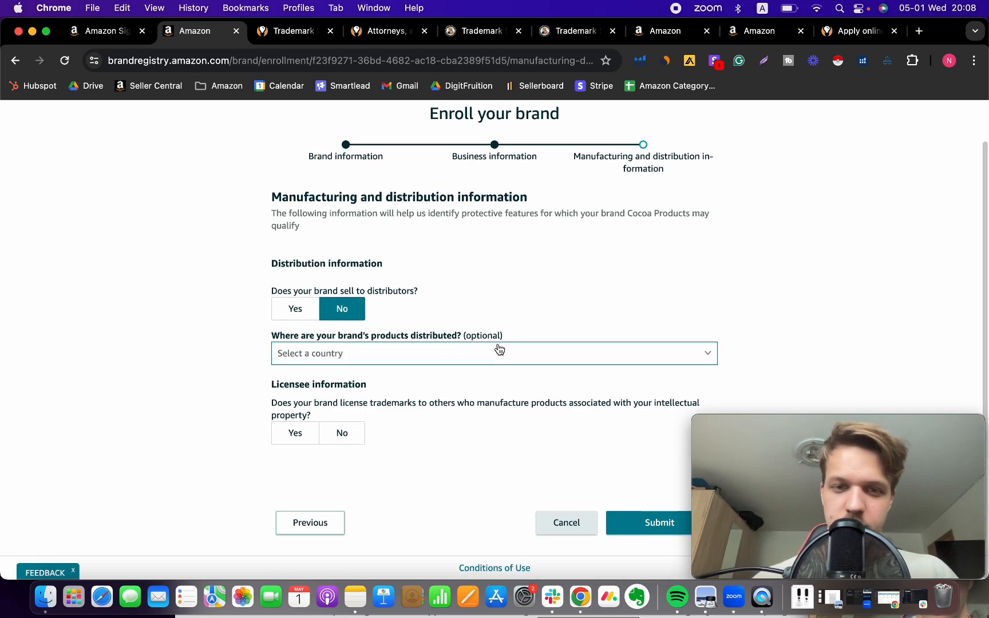
scroll(464, 321, "up", 1)
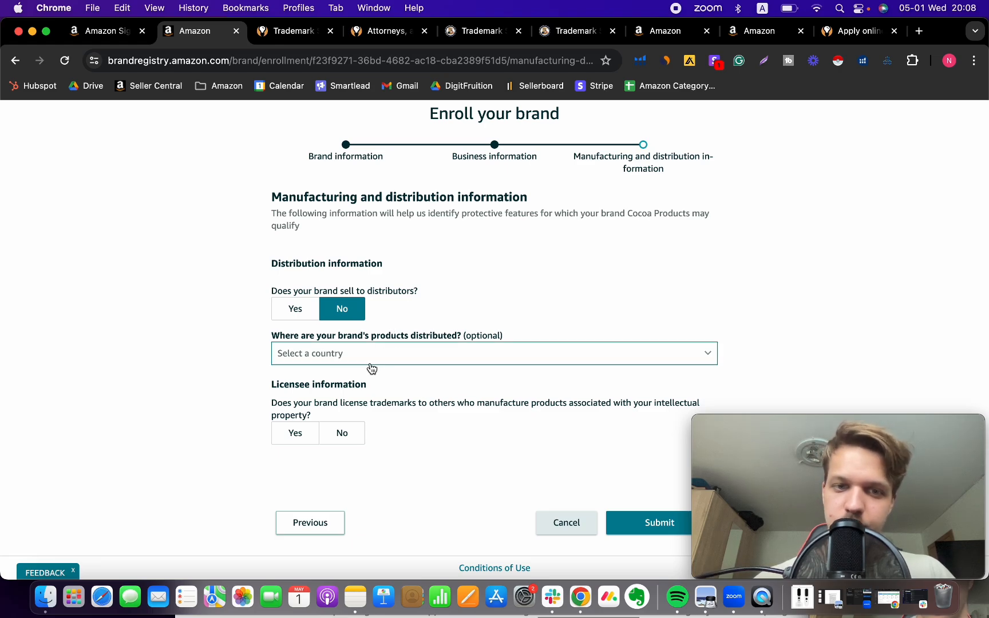
left_click(326, 357)
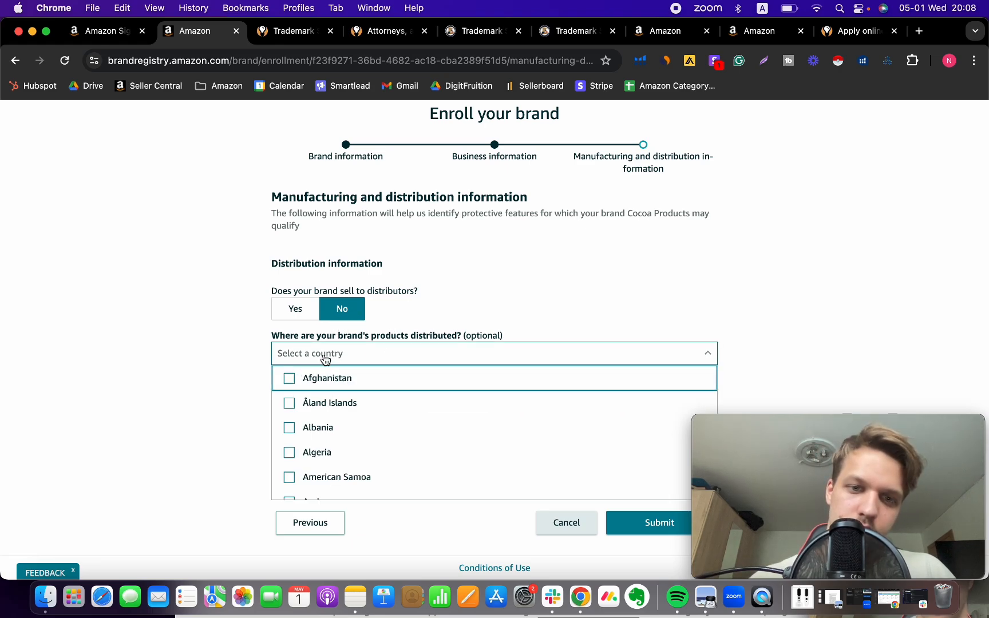
scroll(307, 438, "down", 3)
left_click(463, 293)
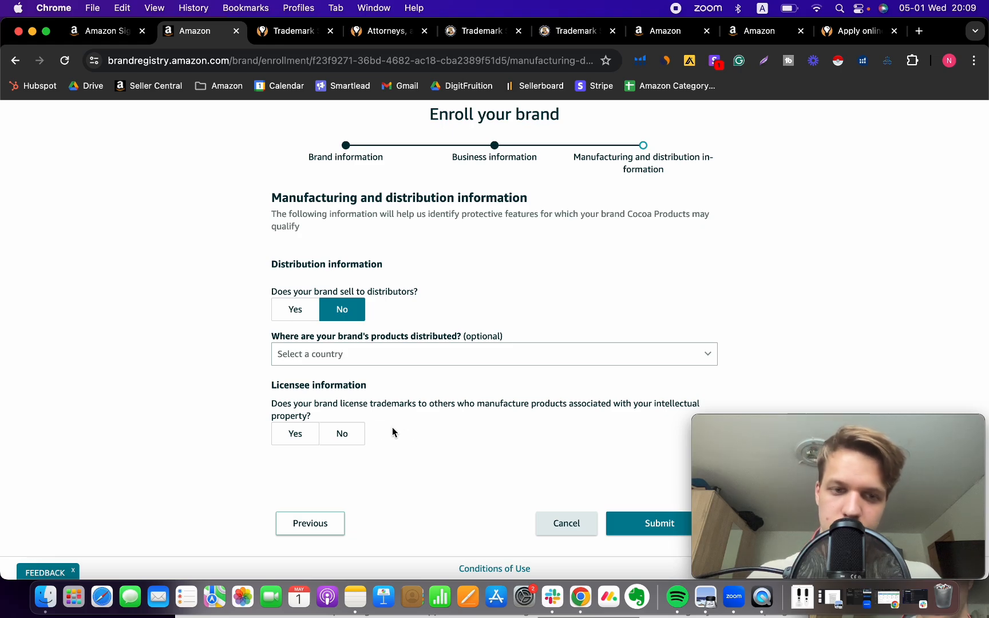
left_click(296, 433)
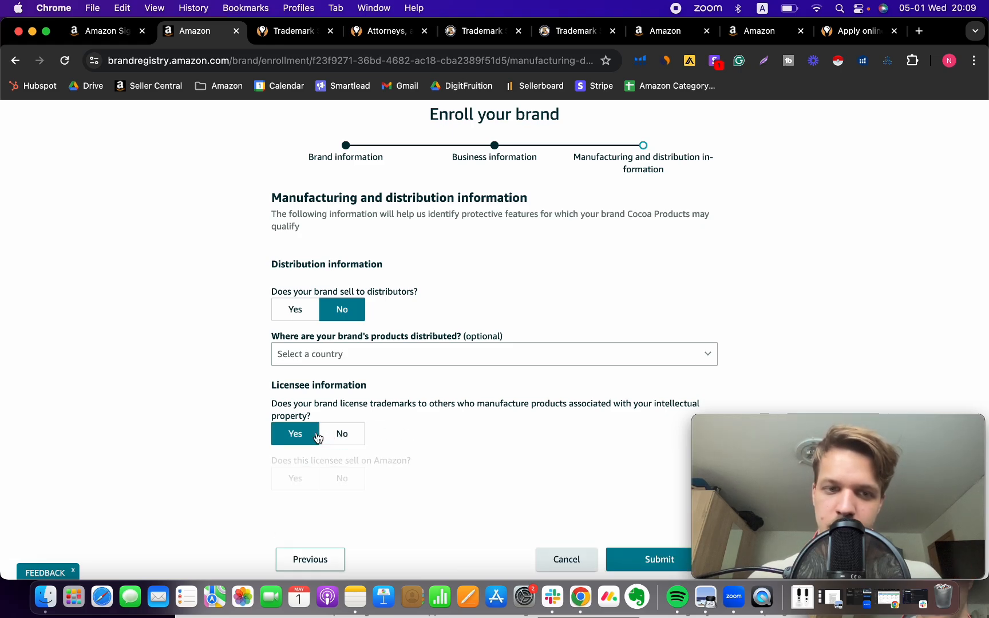
scroll(378, 449, "down", 1)
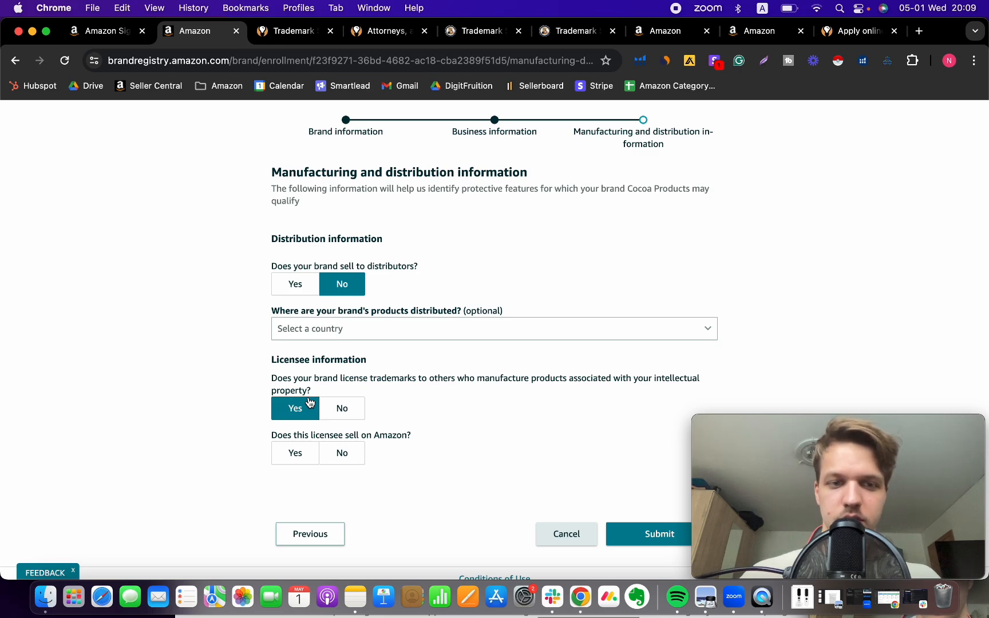
left_click(297, 447)
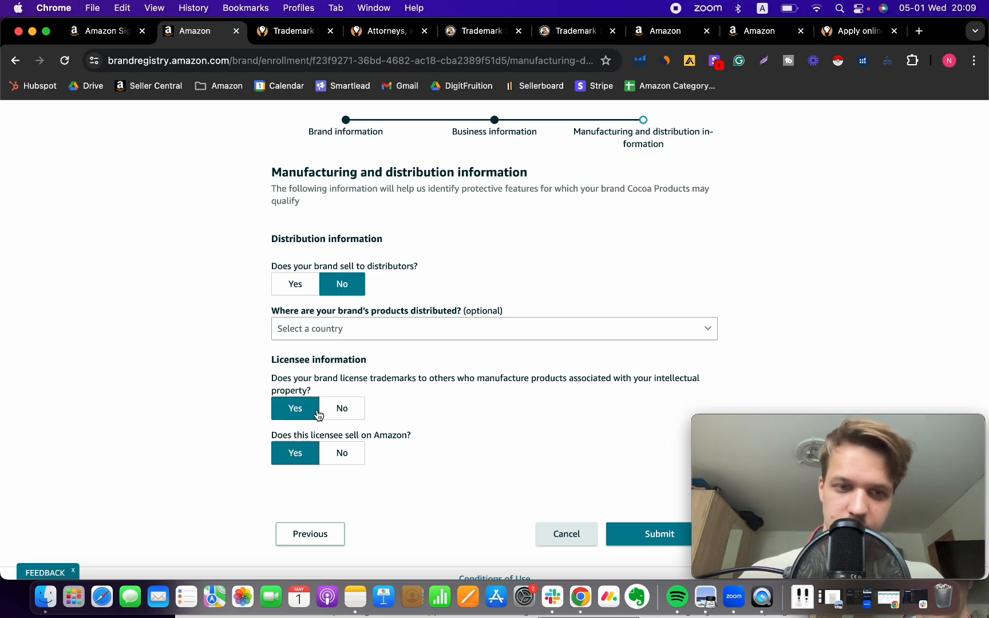
Answer No to licensing trademarks to other manufacturers, submit the Brand Registry application, and leave the confirmation page
left_click(336, 411)
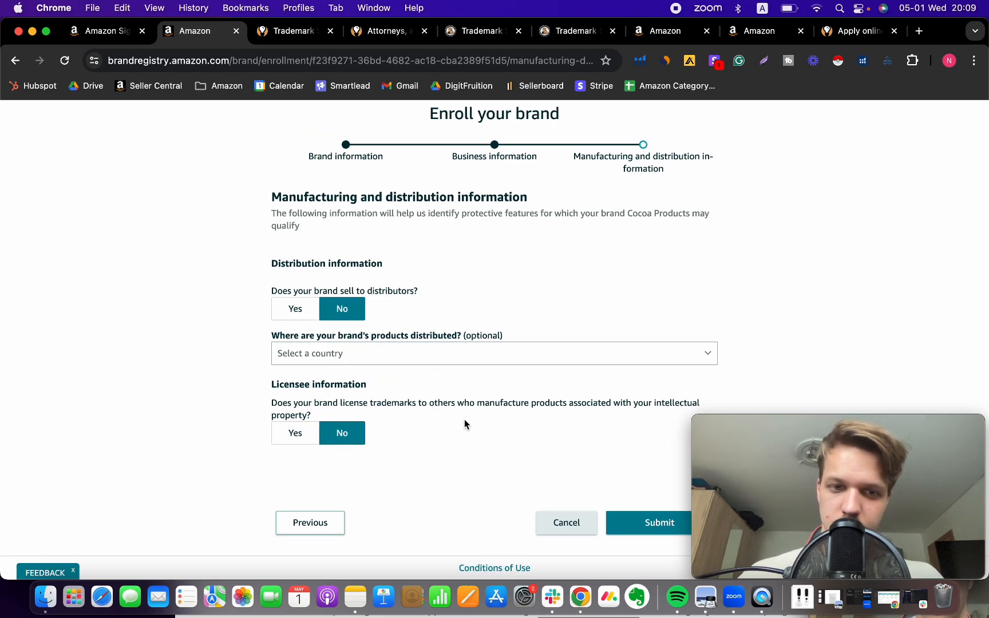
left_click(635, 523)
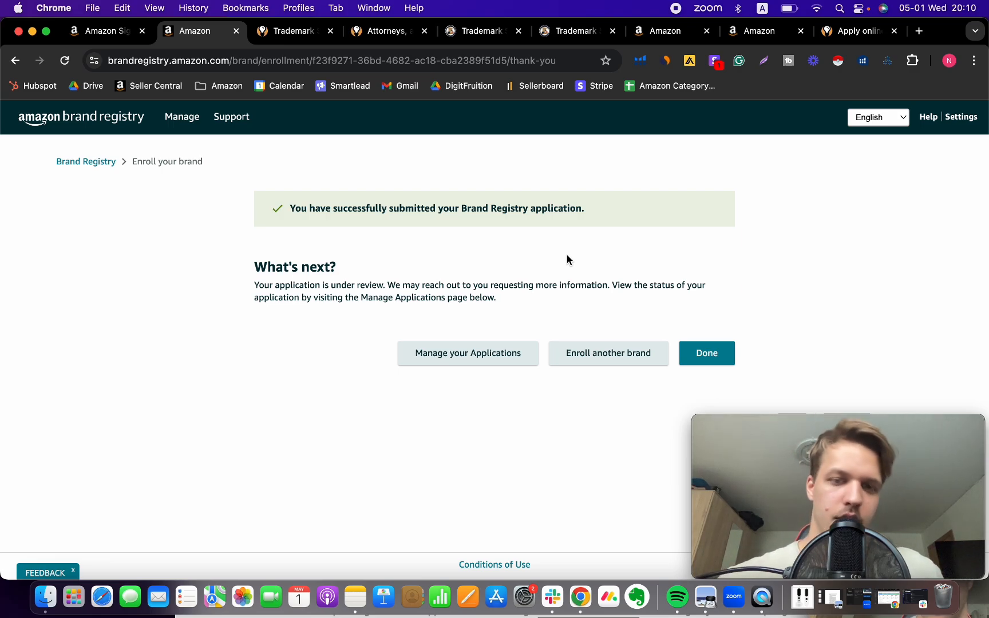
left_click(695, 356)
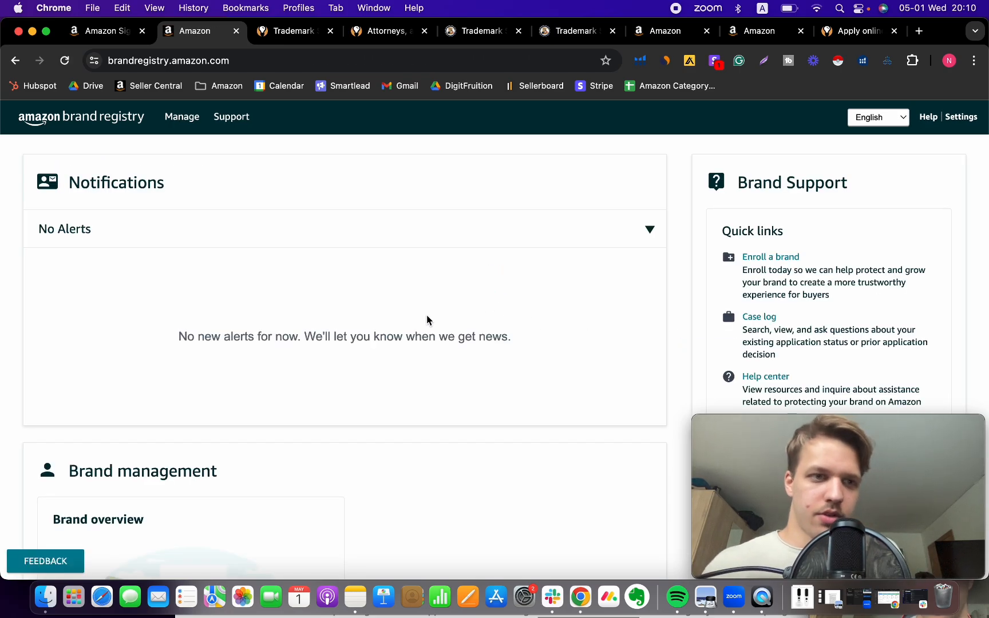
Open the brand applications list and check the status of the Cocoa Products application
mouse_move(187, 127)
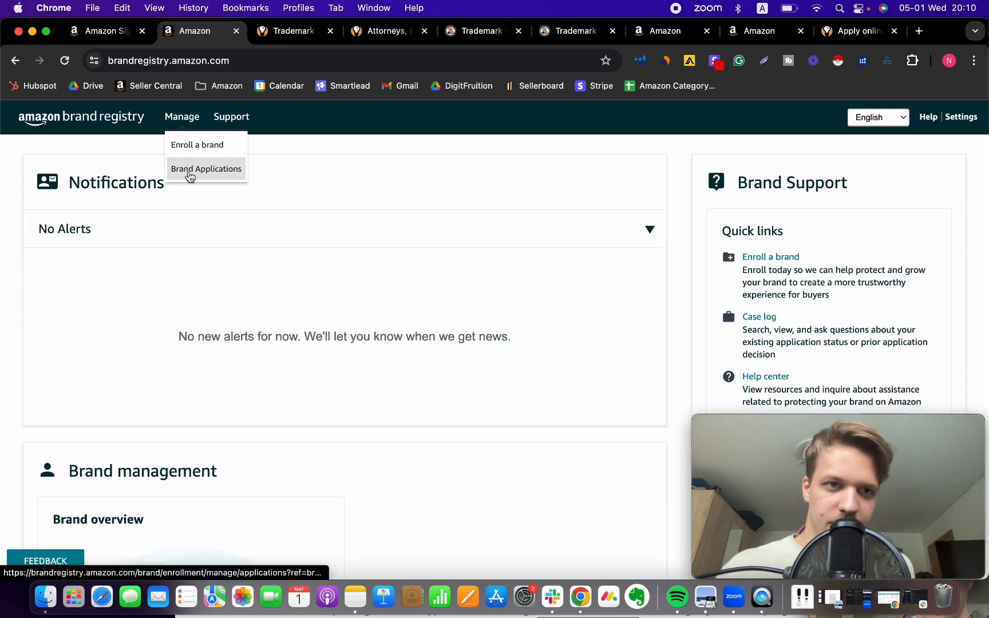
left_click(195, 169)
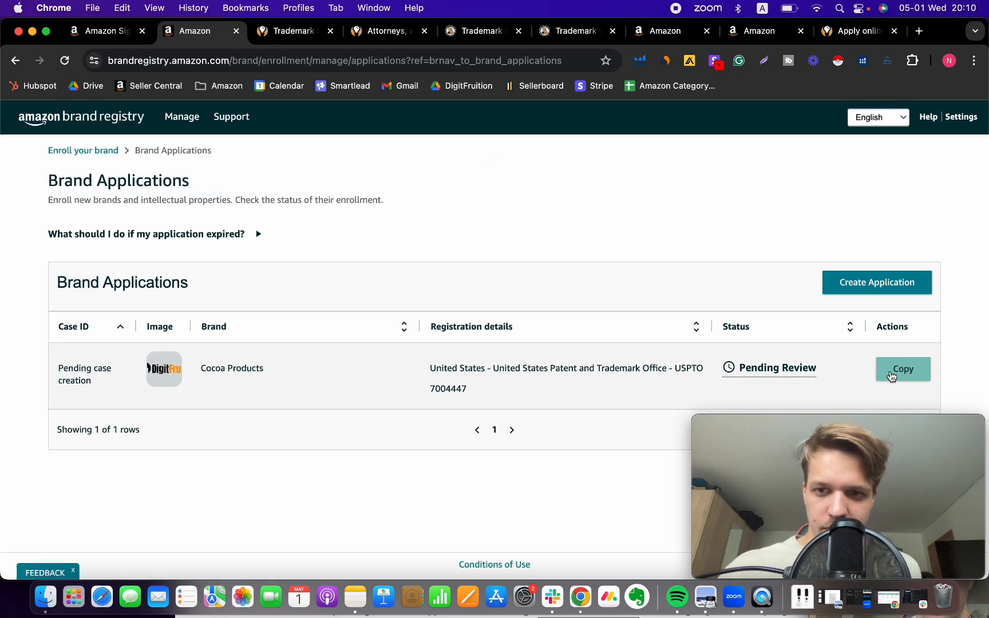
mouse_move(775, 364)
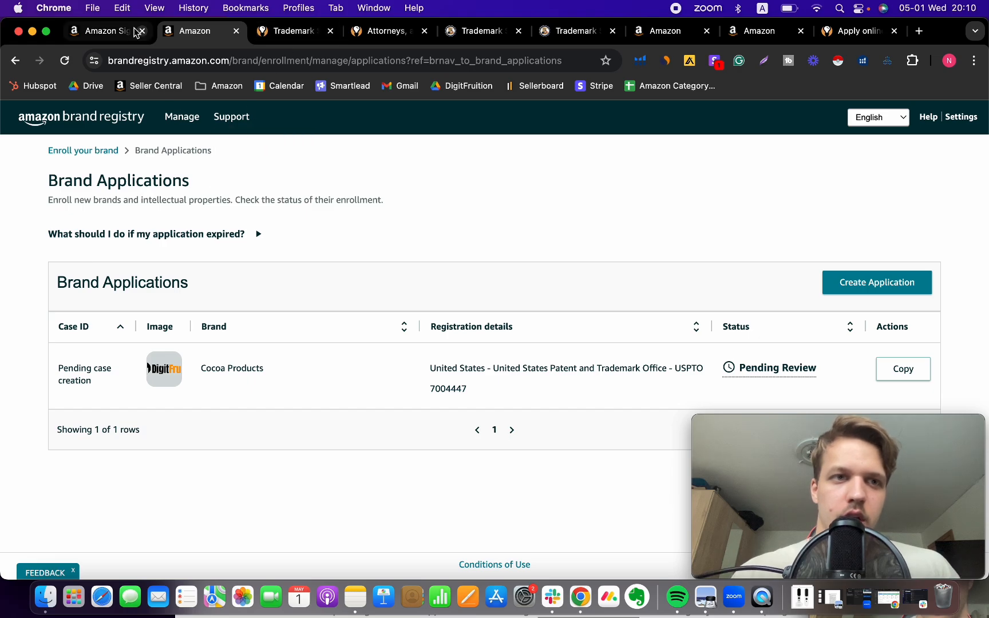
left_click(119, 39)
left_click(663, 33)
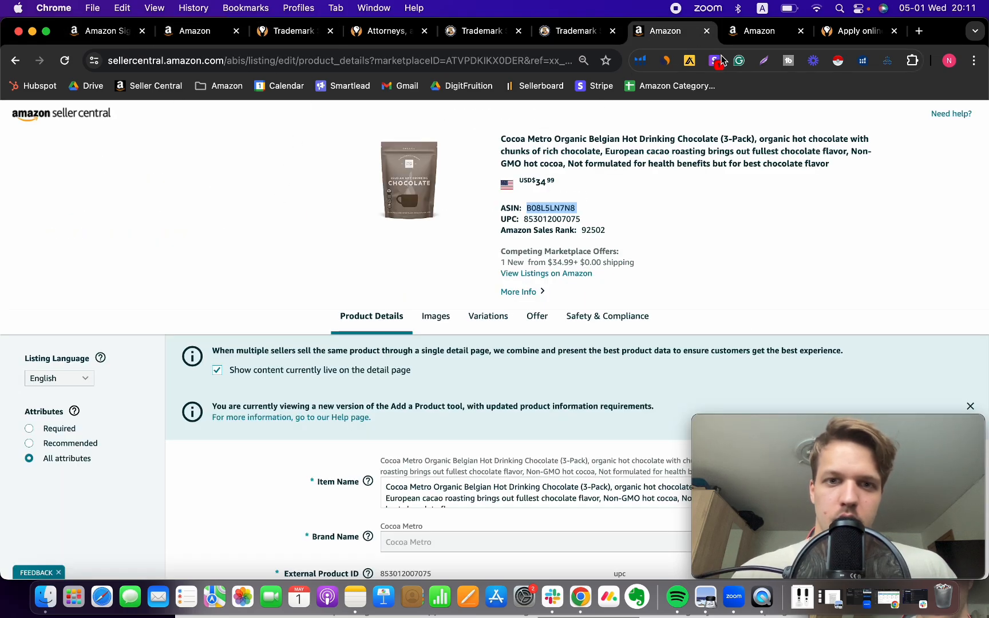
left_click(742, 39)
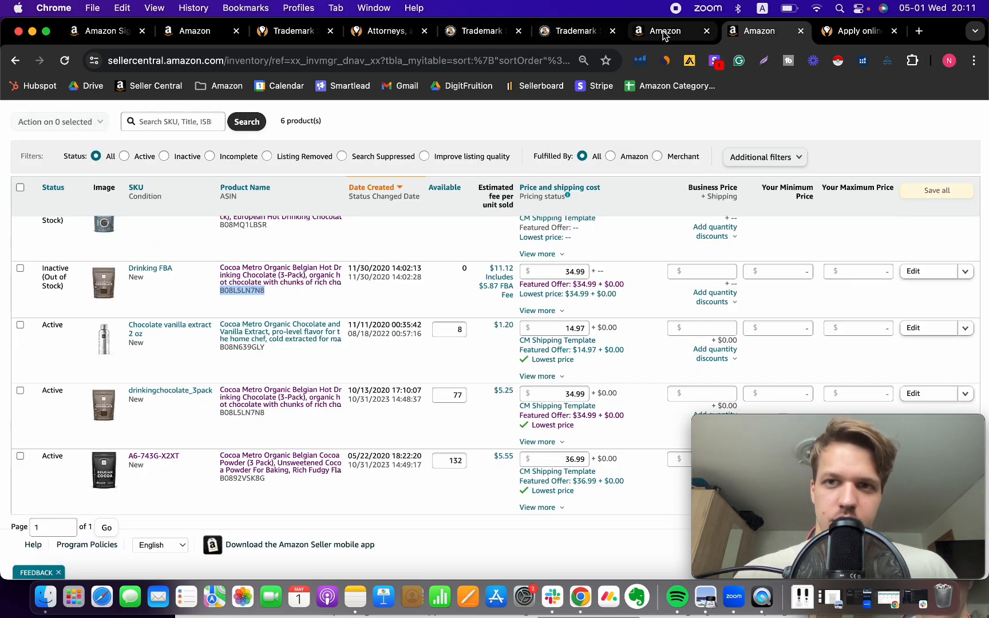
Search the web in a new tab for "amazon brand approval" and open Amazon's Brand Registry eligibility page
right_click(191, 26)
left_click(206, 35)
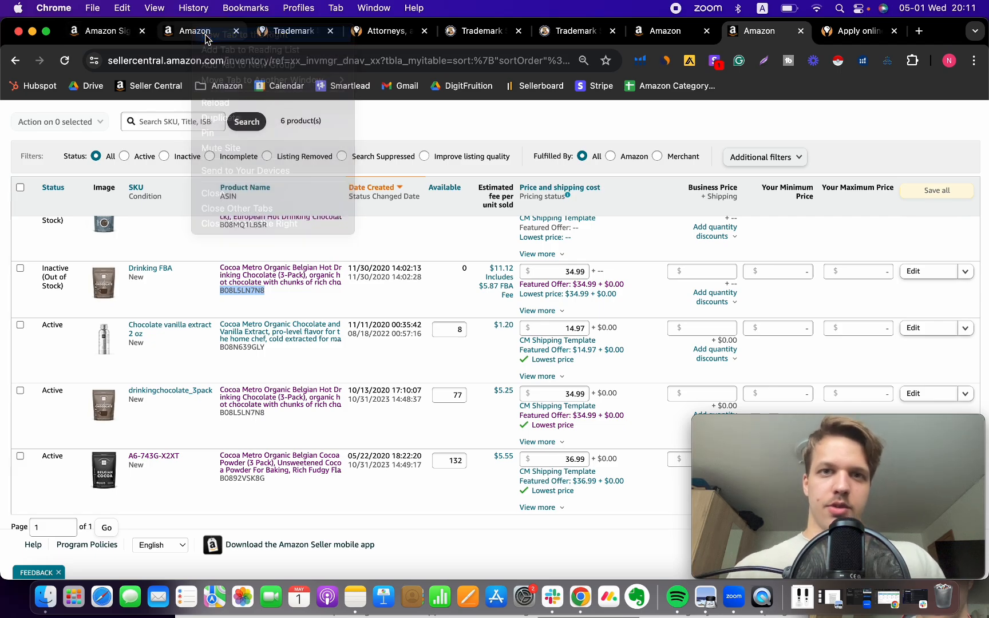
type("amazon br")
key("BackSpace")
type("brand")
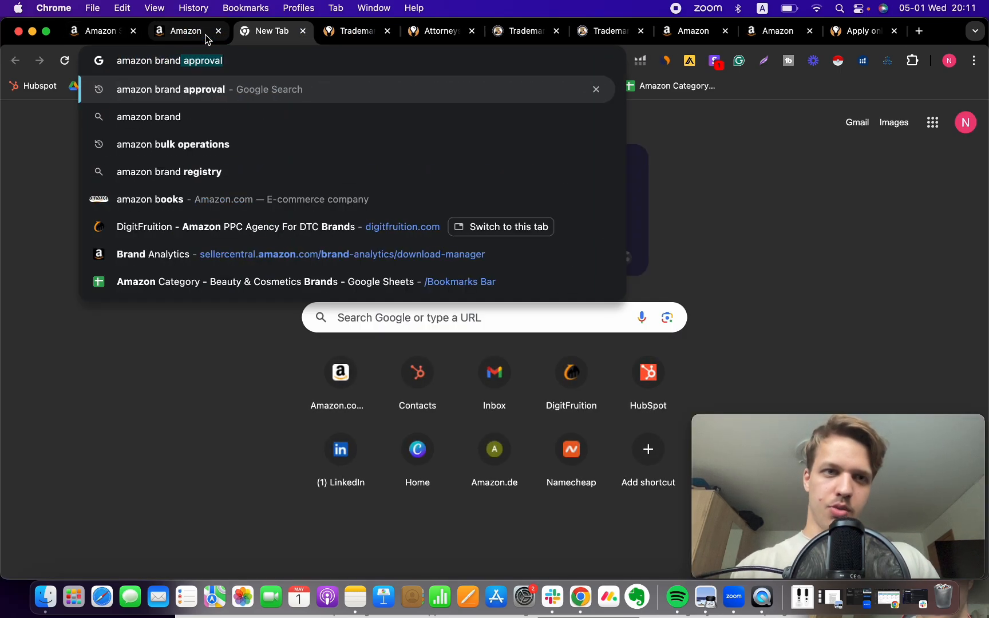
key("Return")
left_click(196, 307)
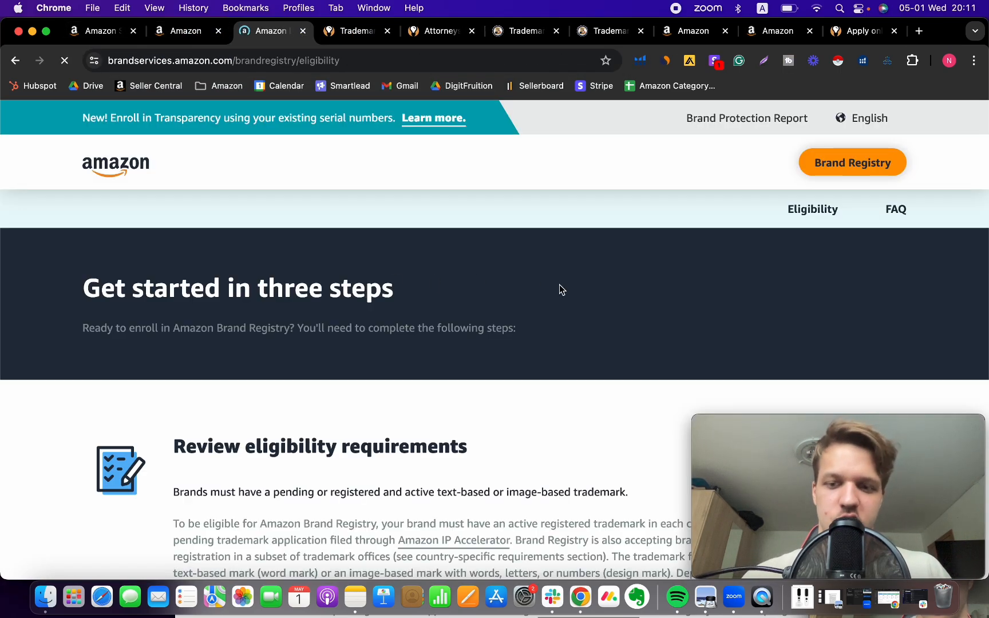
Examine the eligibility page for the trademark requirements, the sign-in rules and the information needed to enroll a brand
scroll(560, 289, "down", 3)
scroll(361, 345, "down", 10)
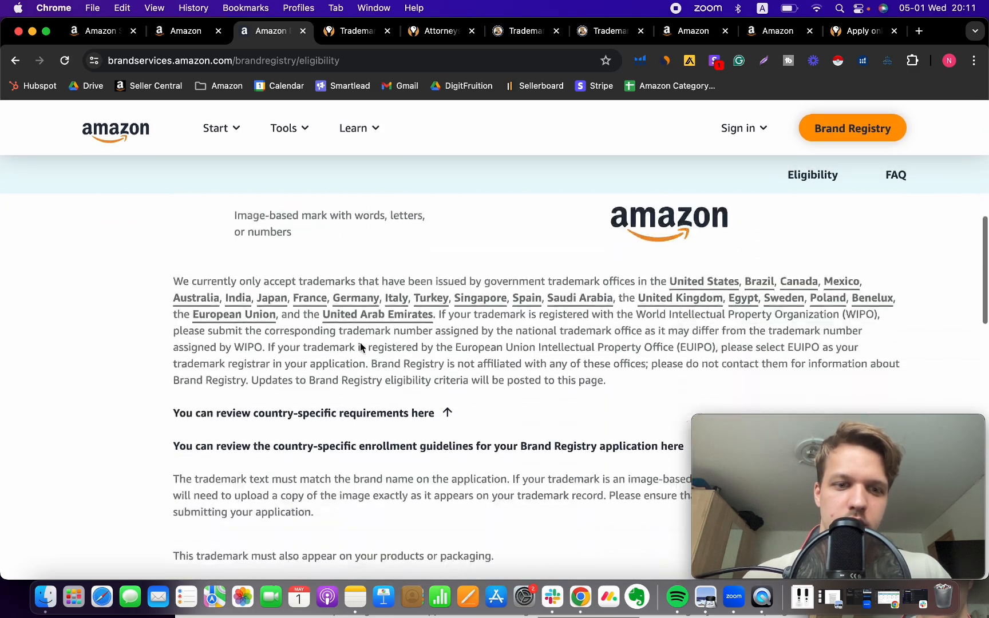
scroll(498, 361, "down", 4)
scroll(499, 361, "up", 3)
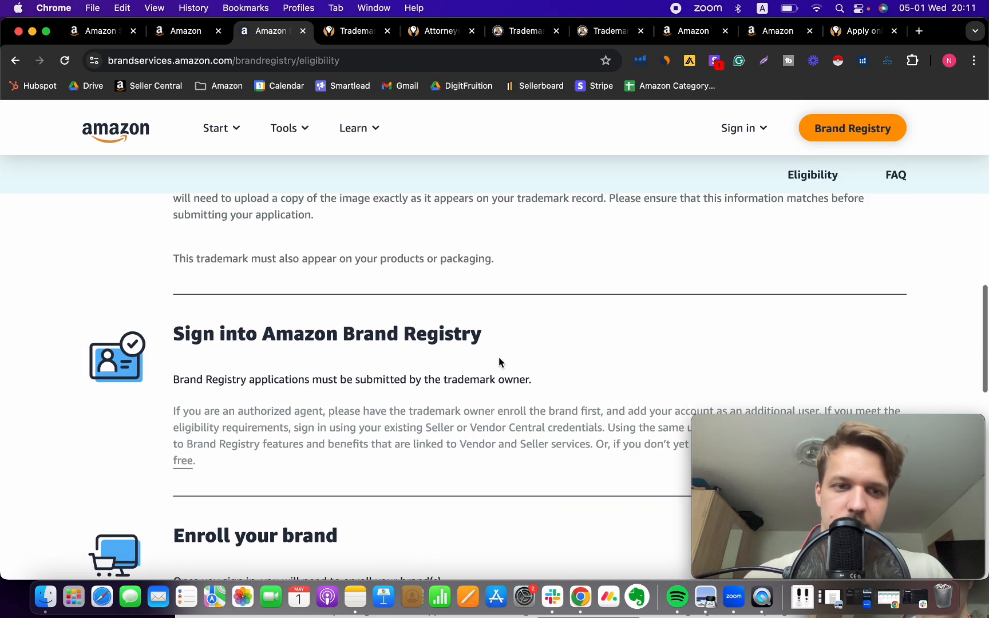
scroll(499, 362, "down", 2)
scroll(499, 361, "down", 5)
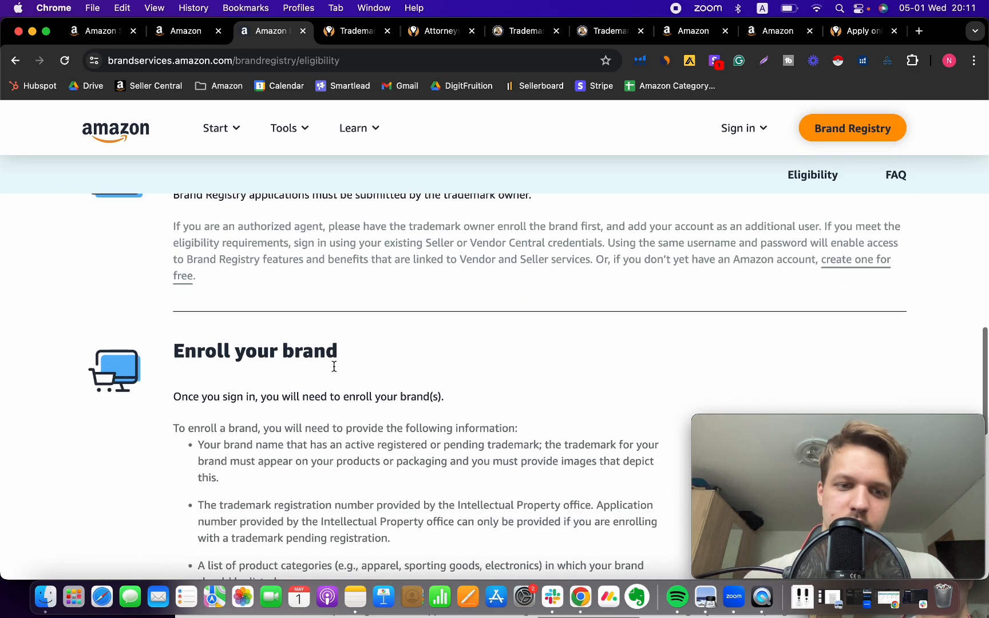
scroll(298, 375, "up", 3)
scroll(434, 389, "up", 2)
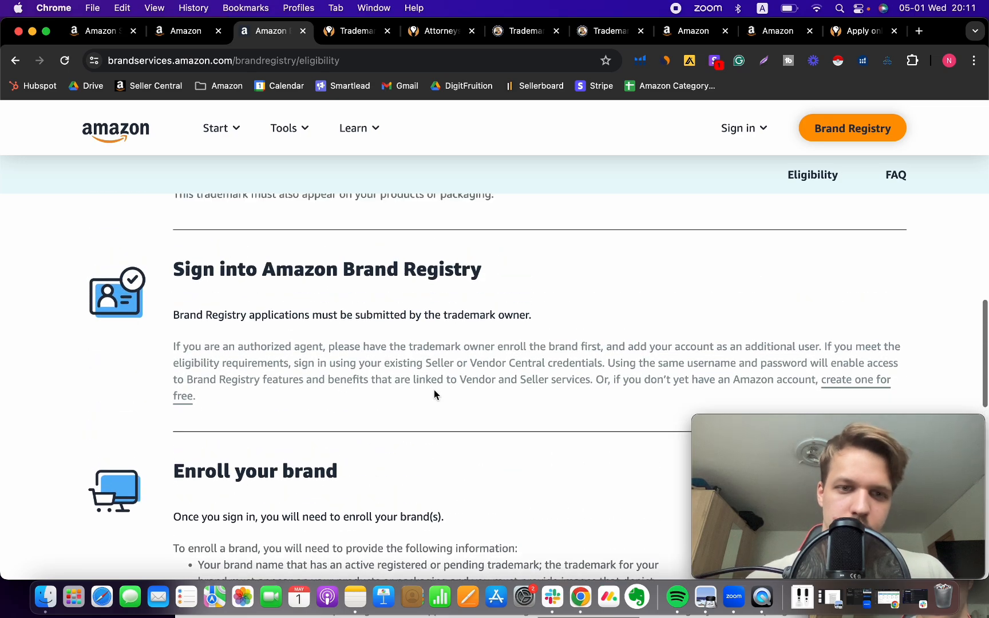
scroll(318, 397, "down", 4)
scroll(319, 398, "down", 6)
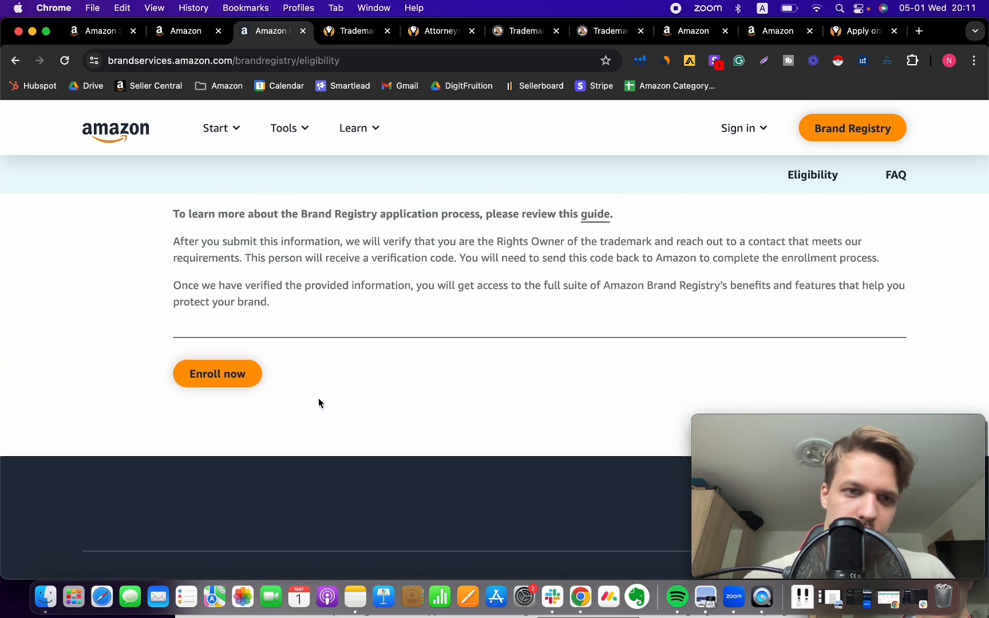
scroll(319, 398, "up", 5)
scroll(318, 398, "up", 9)
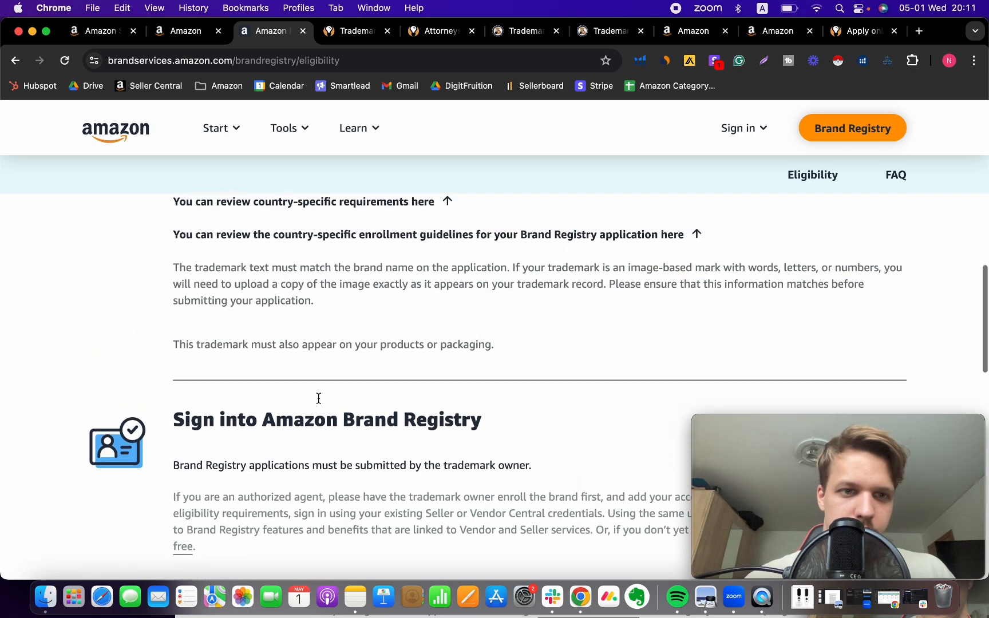
Look up the country-specific trademark requirements for the United States and Canada, and close the country list
left_click(339, 293)
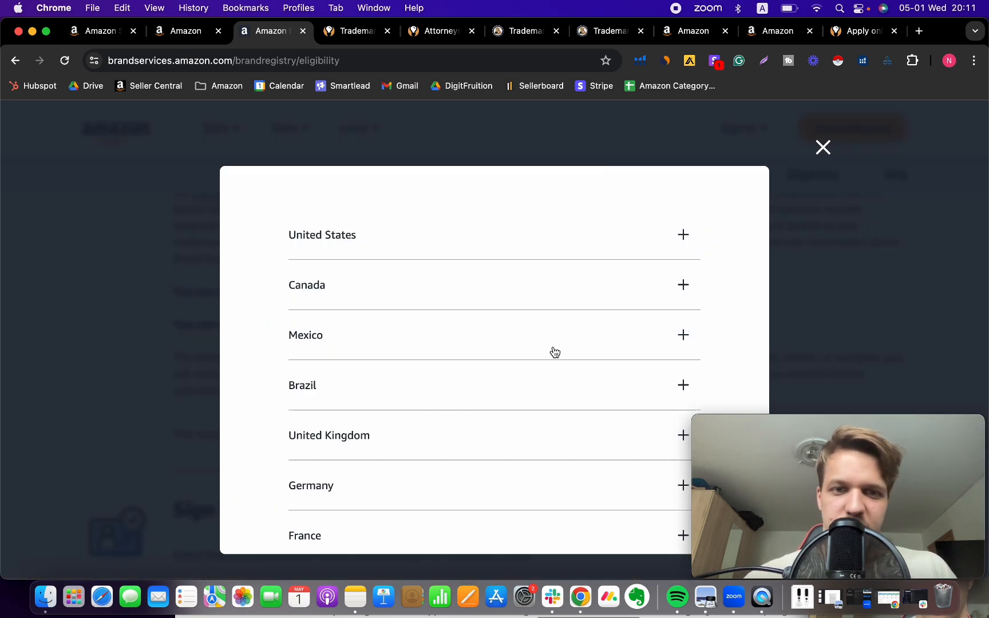
scroll(550, 344, "down", 1)
left_click(672, 226)
scroll(460, 247, "down", 3)
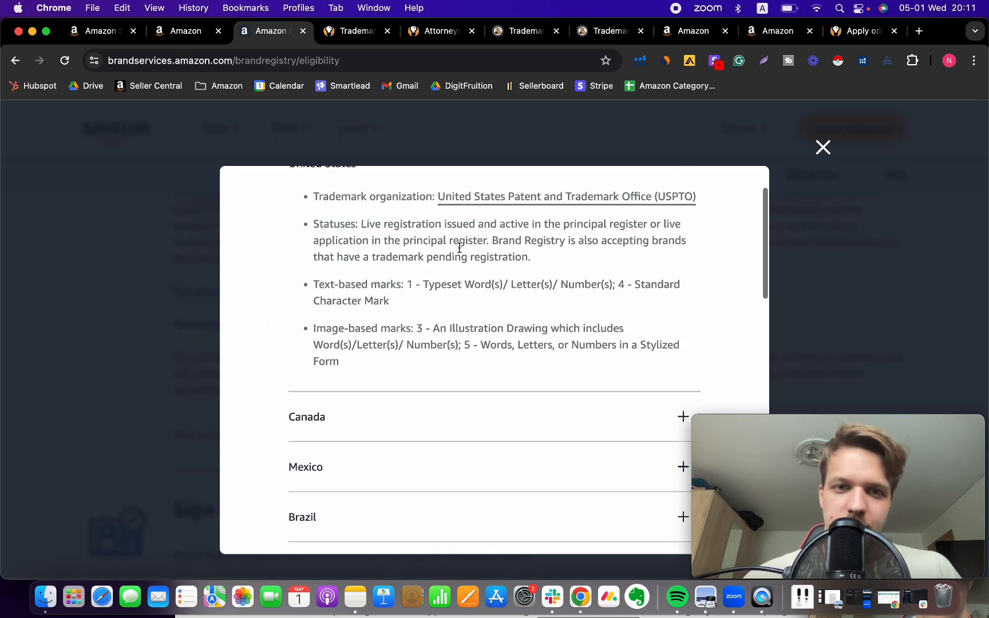
scroll(459, 195, "up", 3)
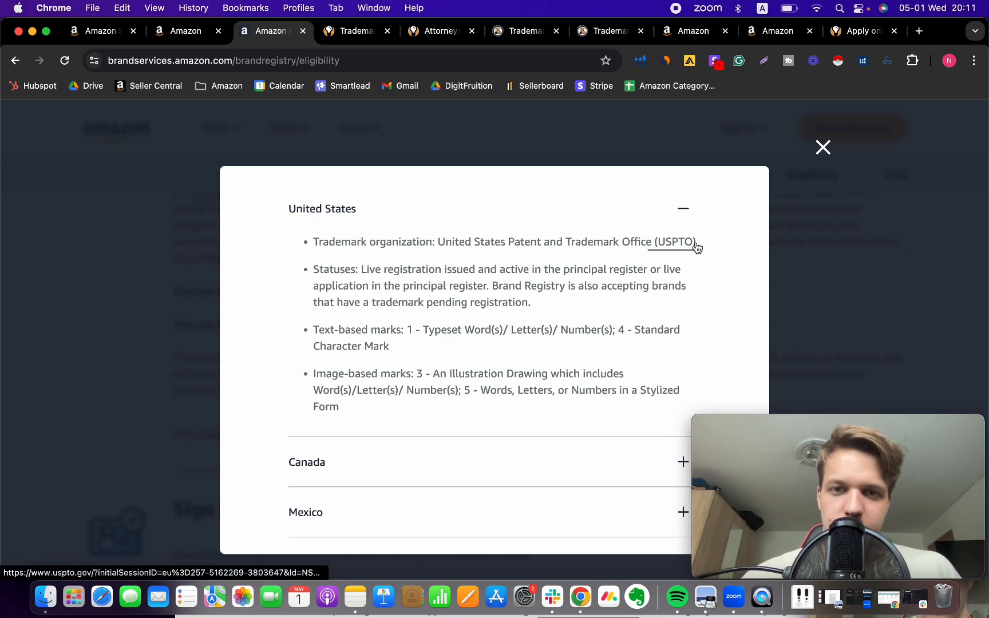
scroll(518, 325, "down", 5)
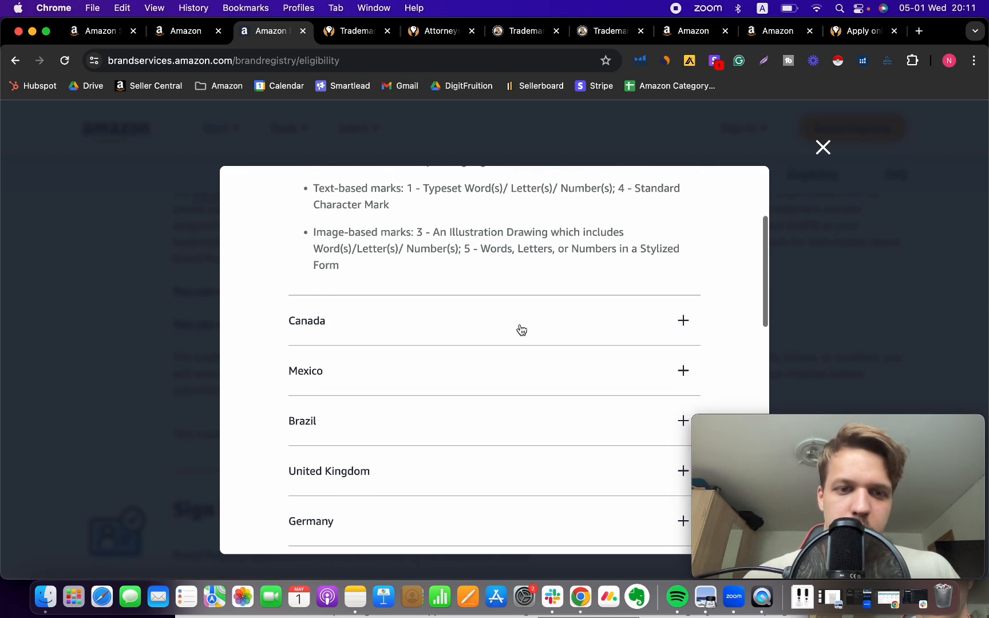
left_click(486, 316)
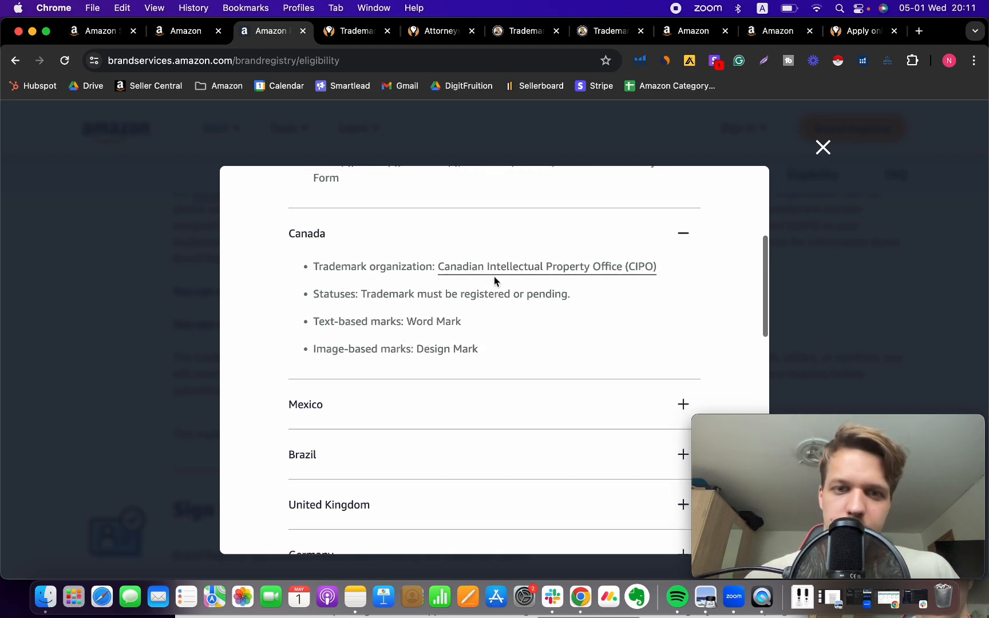
left_click(445, 243)
scroll(716, 260, "up", 2)
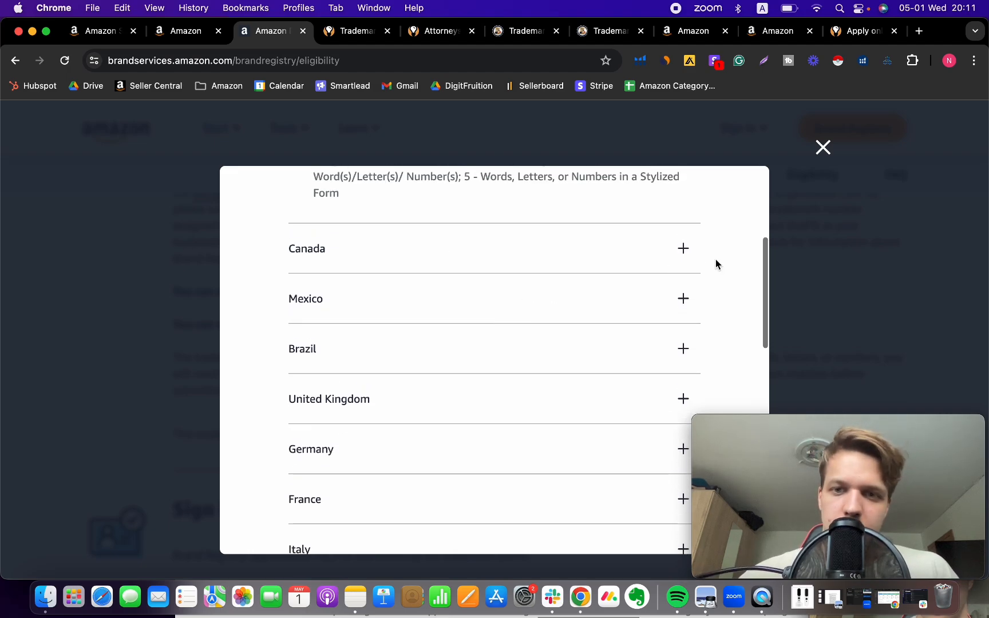
left_click(820, 160)
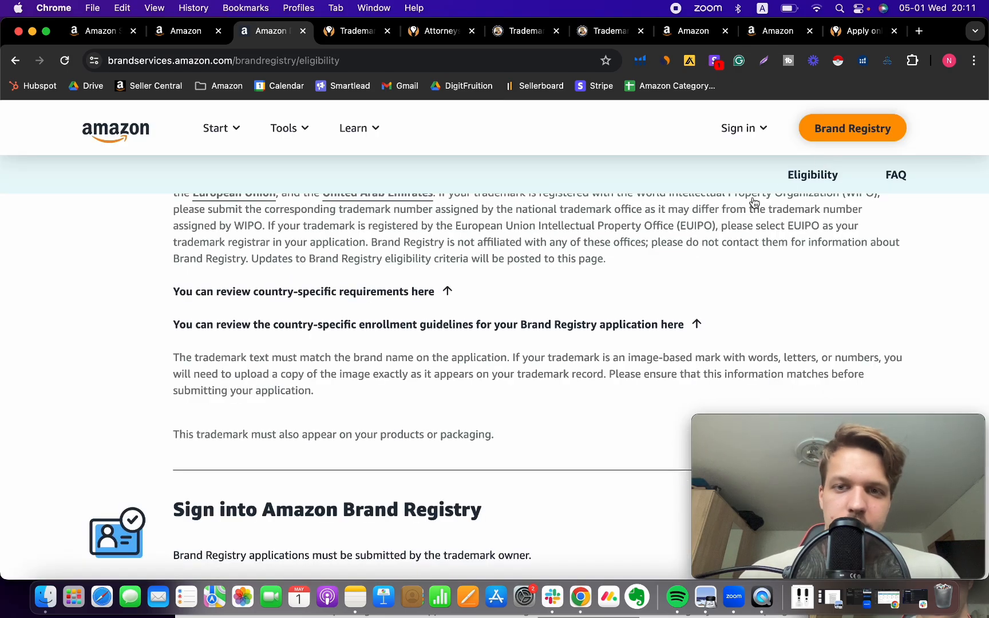
Review the accepted government trademark offices, the trademark matching rules, and the text-based and image-based mark examples
scroll(397, 382, "up", 3)
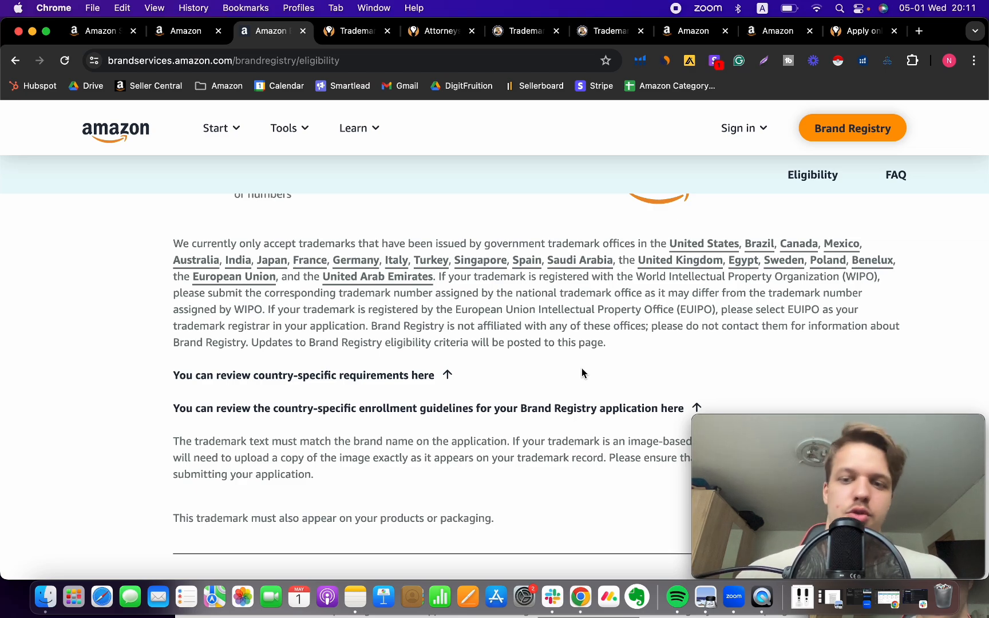
scroll(400, 391, "down", 2)
scroll(342, 384, "up", 2)
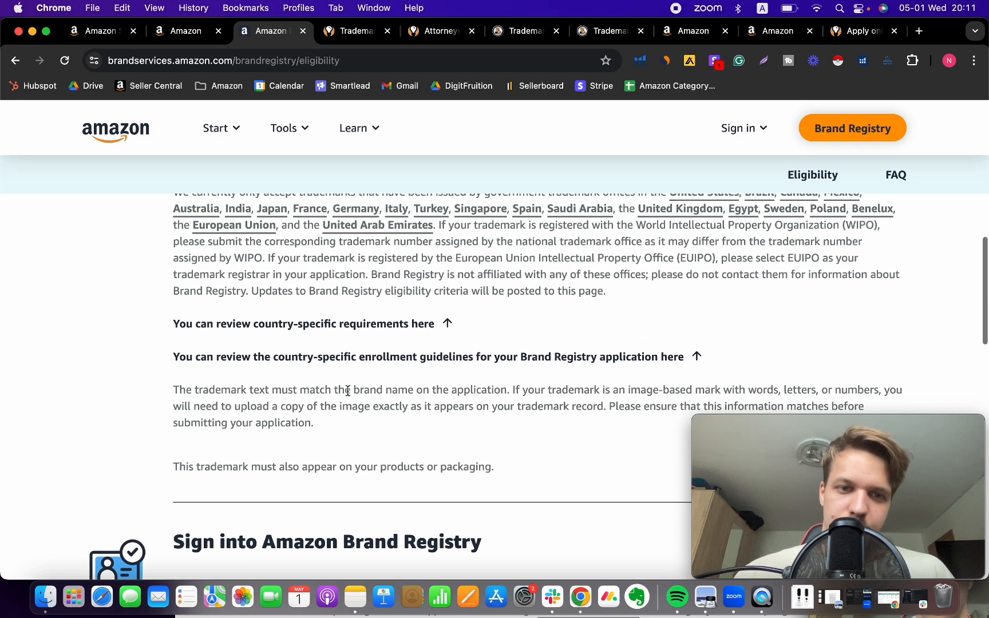
scroll(573, 315, "up", 3)
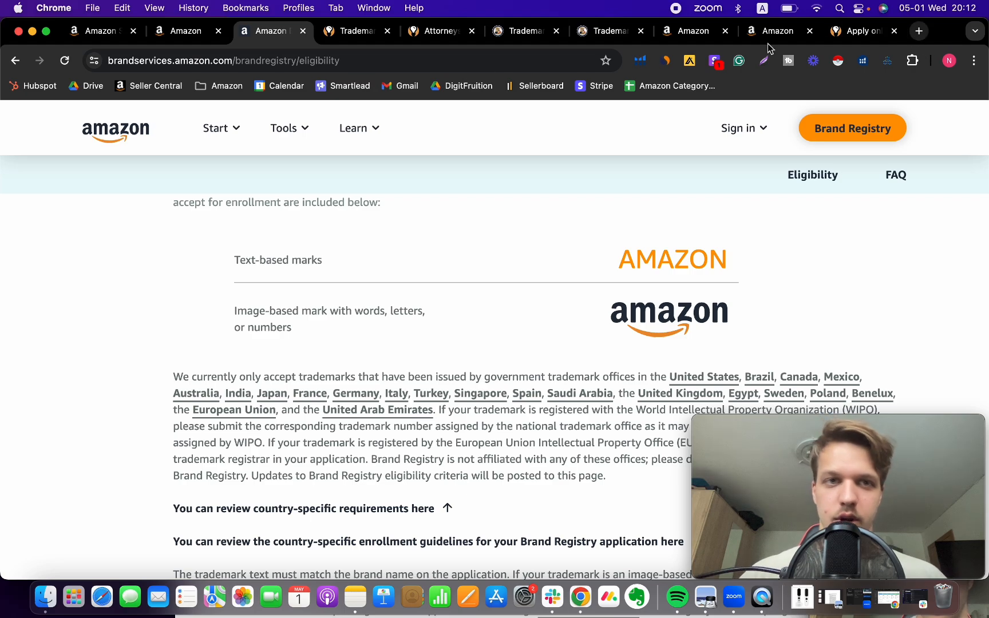
Open linkedin.com in a new tab and go to the signed-in account's own profile
left_click(920, 31)
type("linkedin.com")
key("Return")
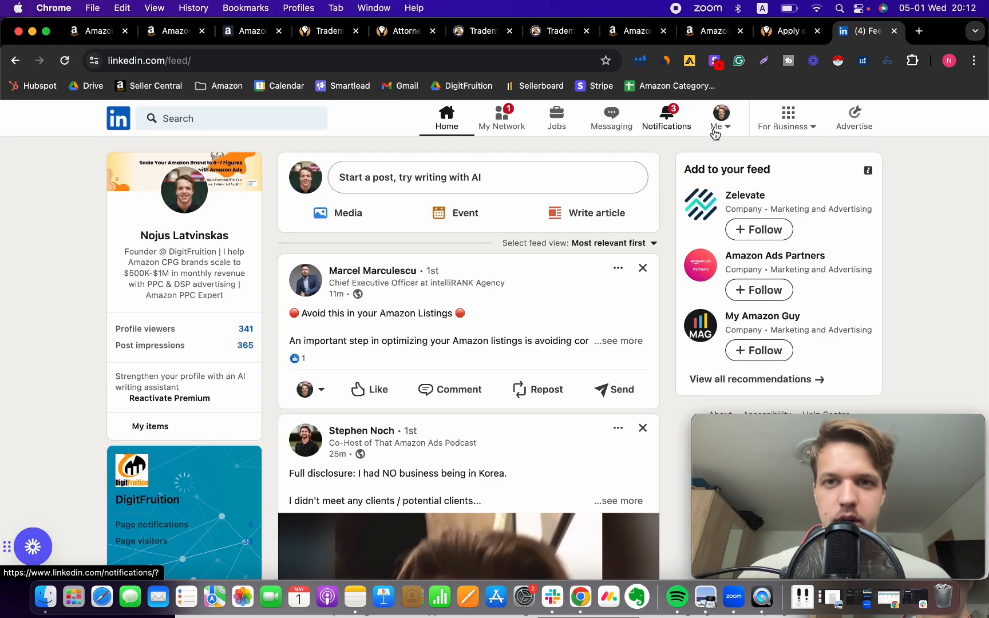
left_click(670, 121)
left_click(722, 123)
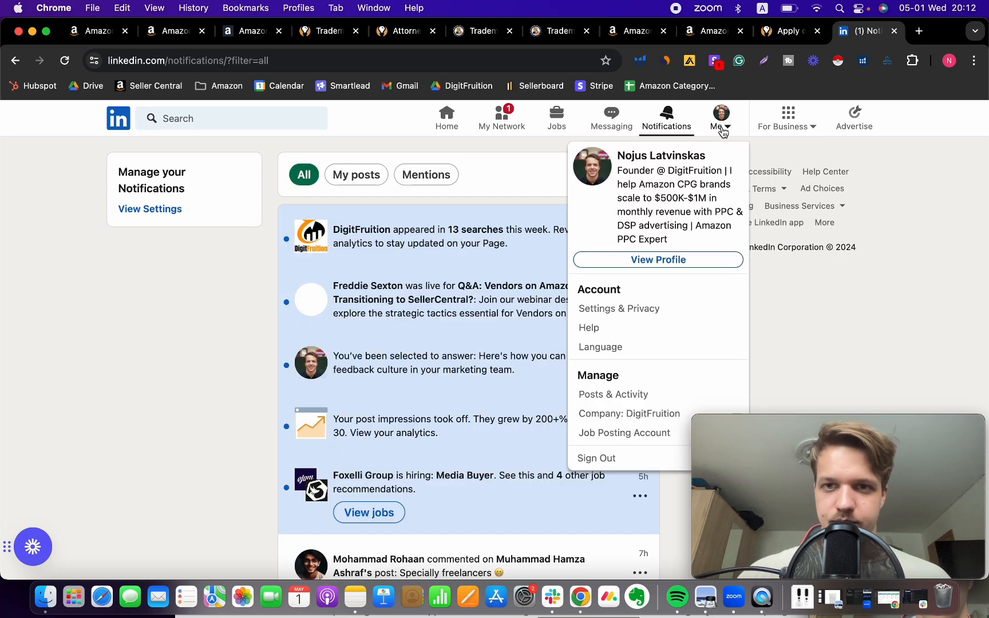
left_click(663, 260)
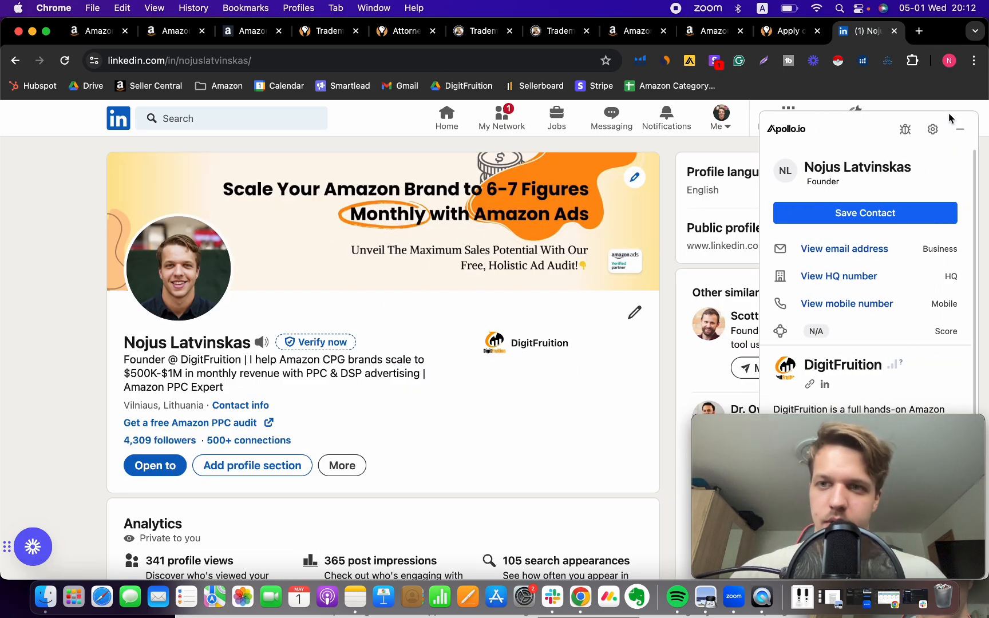
Collapse the Apollo.io overlay and look over the profile's introduction and contact section
left_click(960, 129)
scroll(364, 363, "down", 1)
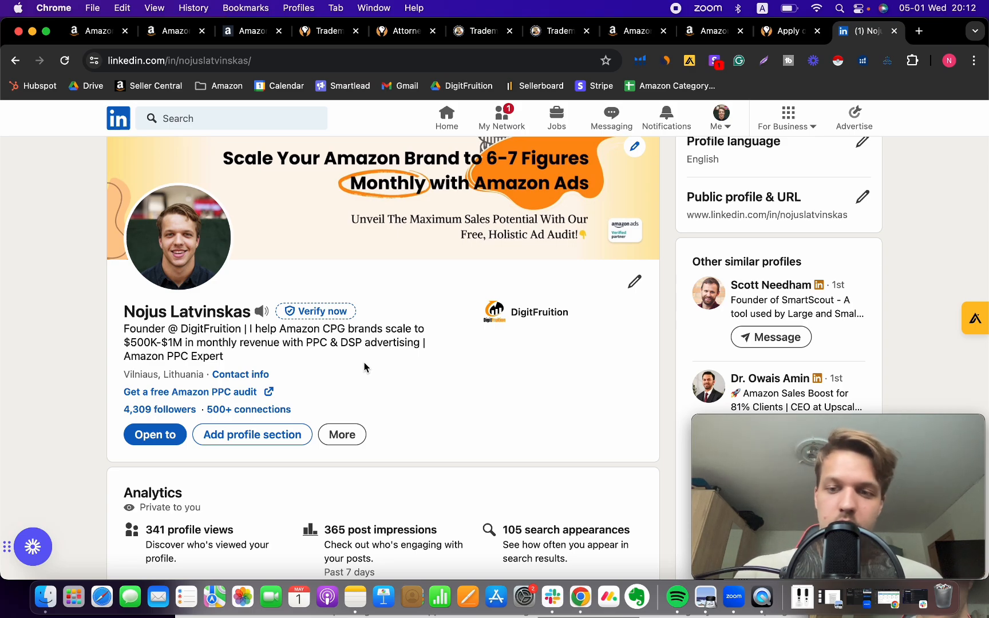
scroll(266, 369, "up", 1)
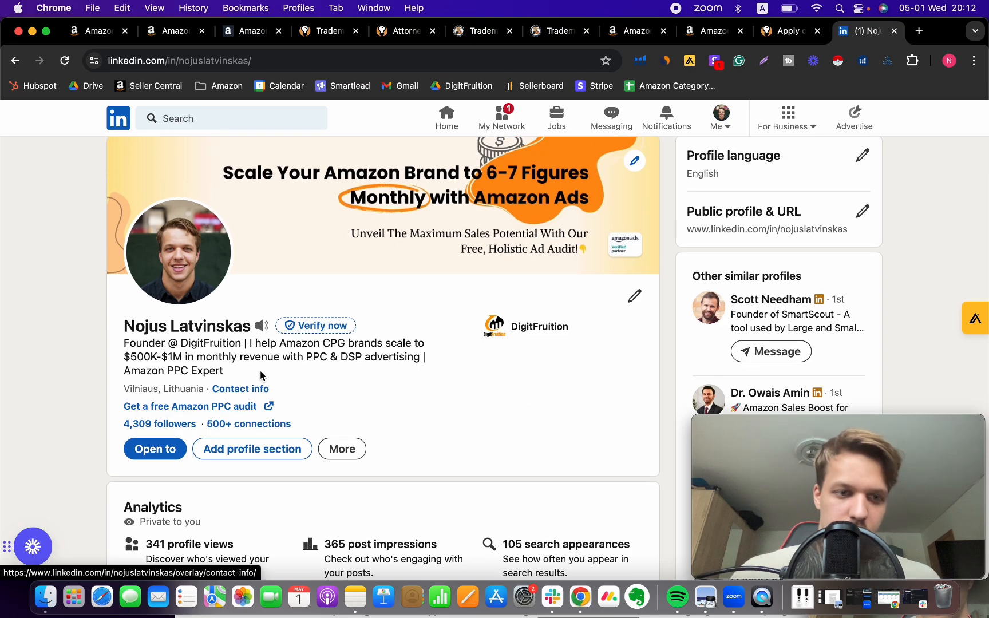